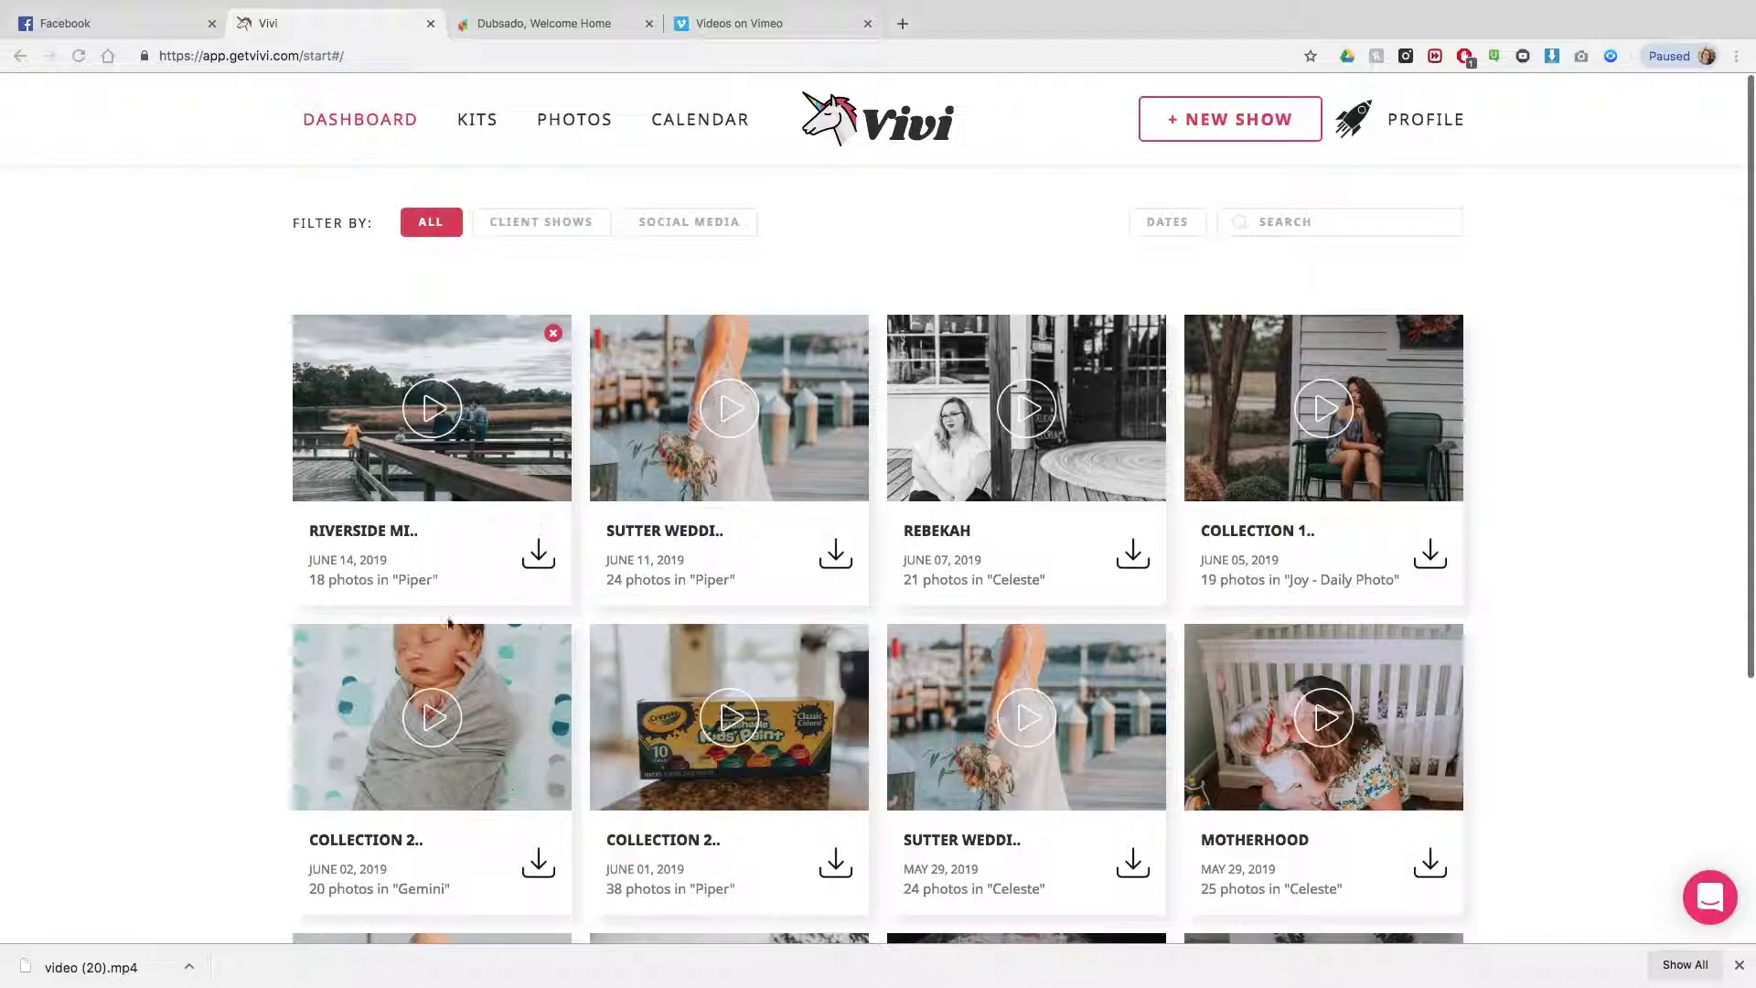
Step: Switch to Vimeo and upload the downloaded file video (20).mp4
click(718, 23)
click(163, 178)
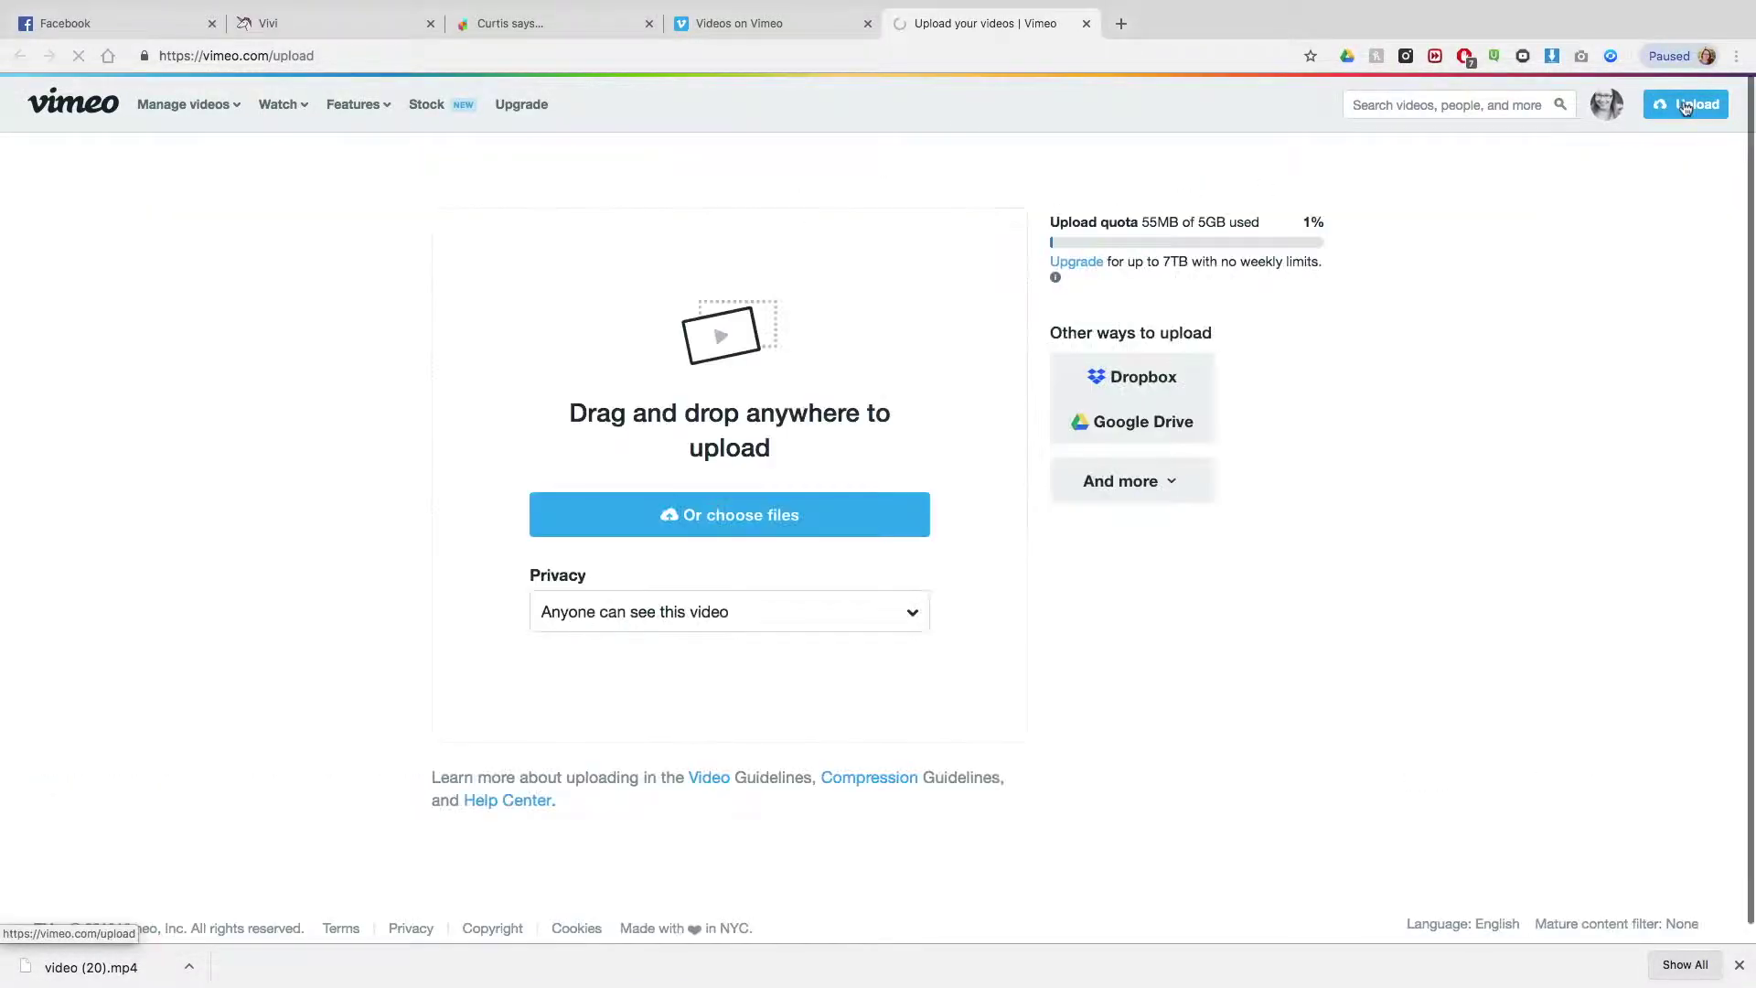
drag(137, 960, 785, 368)
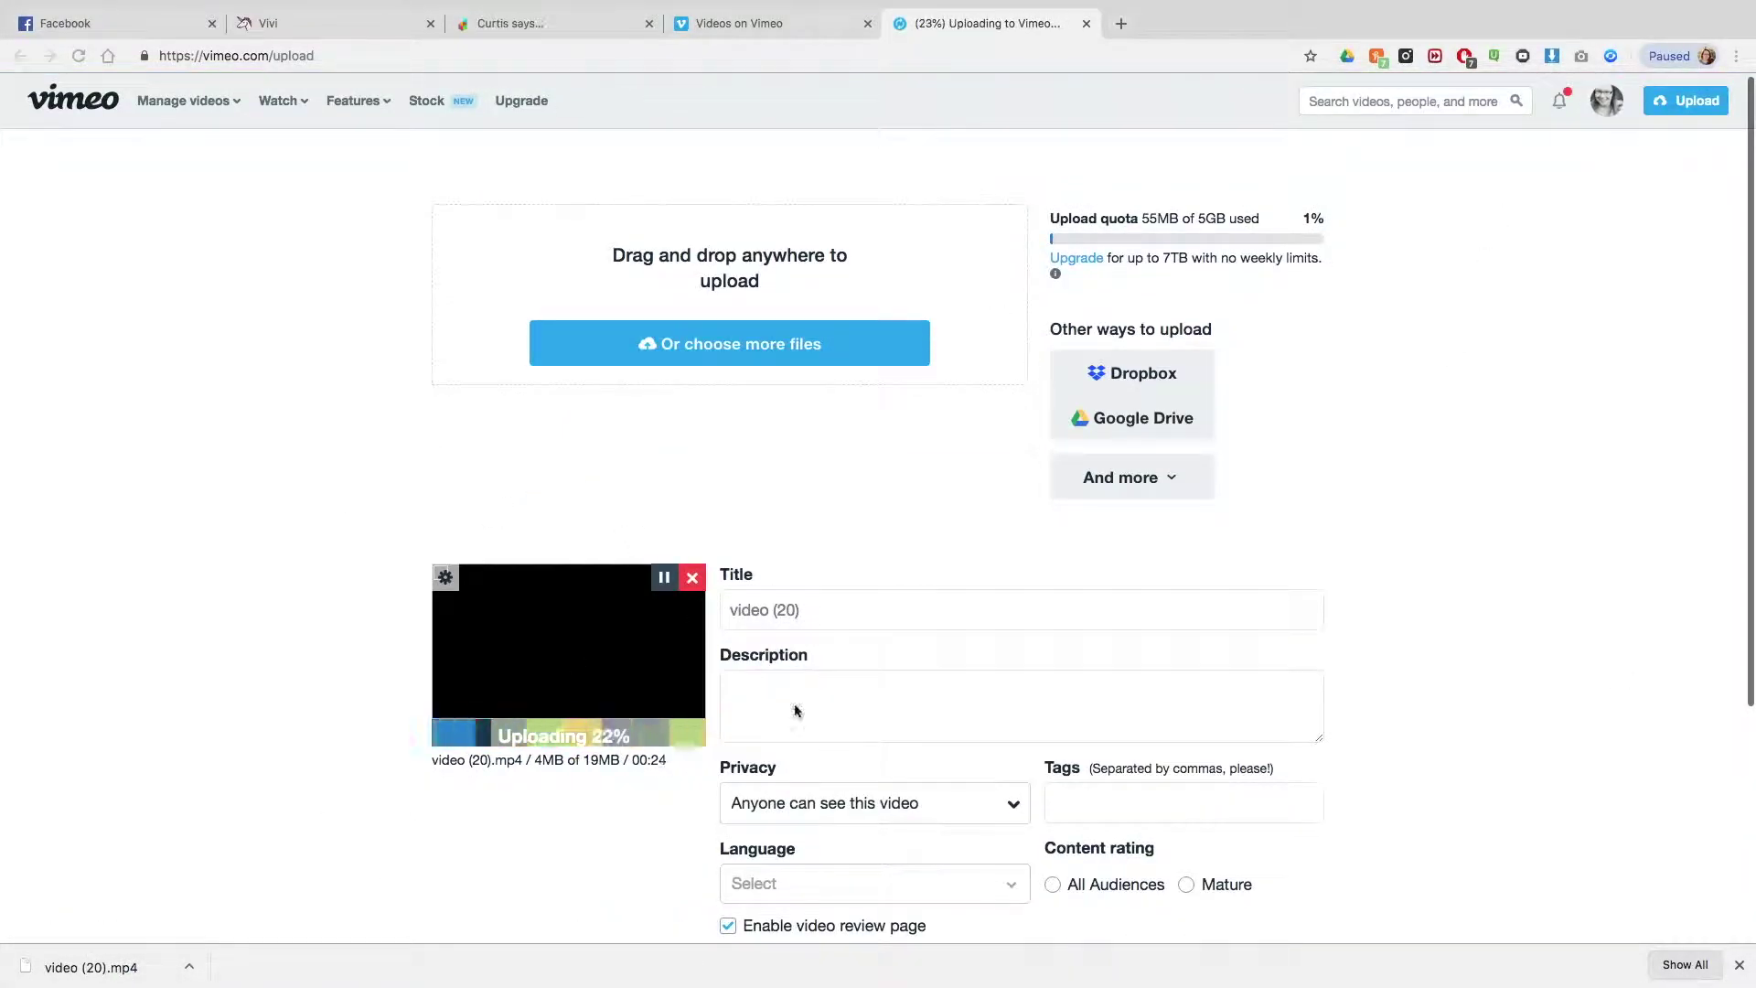
Step: Title the video "Riverside Mini Session" followed by a vertical bar and the photography business name, with the description "Book Your Mini Session today!"
triple_click(795, 609)
text(Riverside Mini Session | Rebekah Heffington Photography)
click(731, 693)
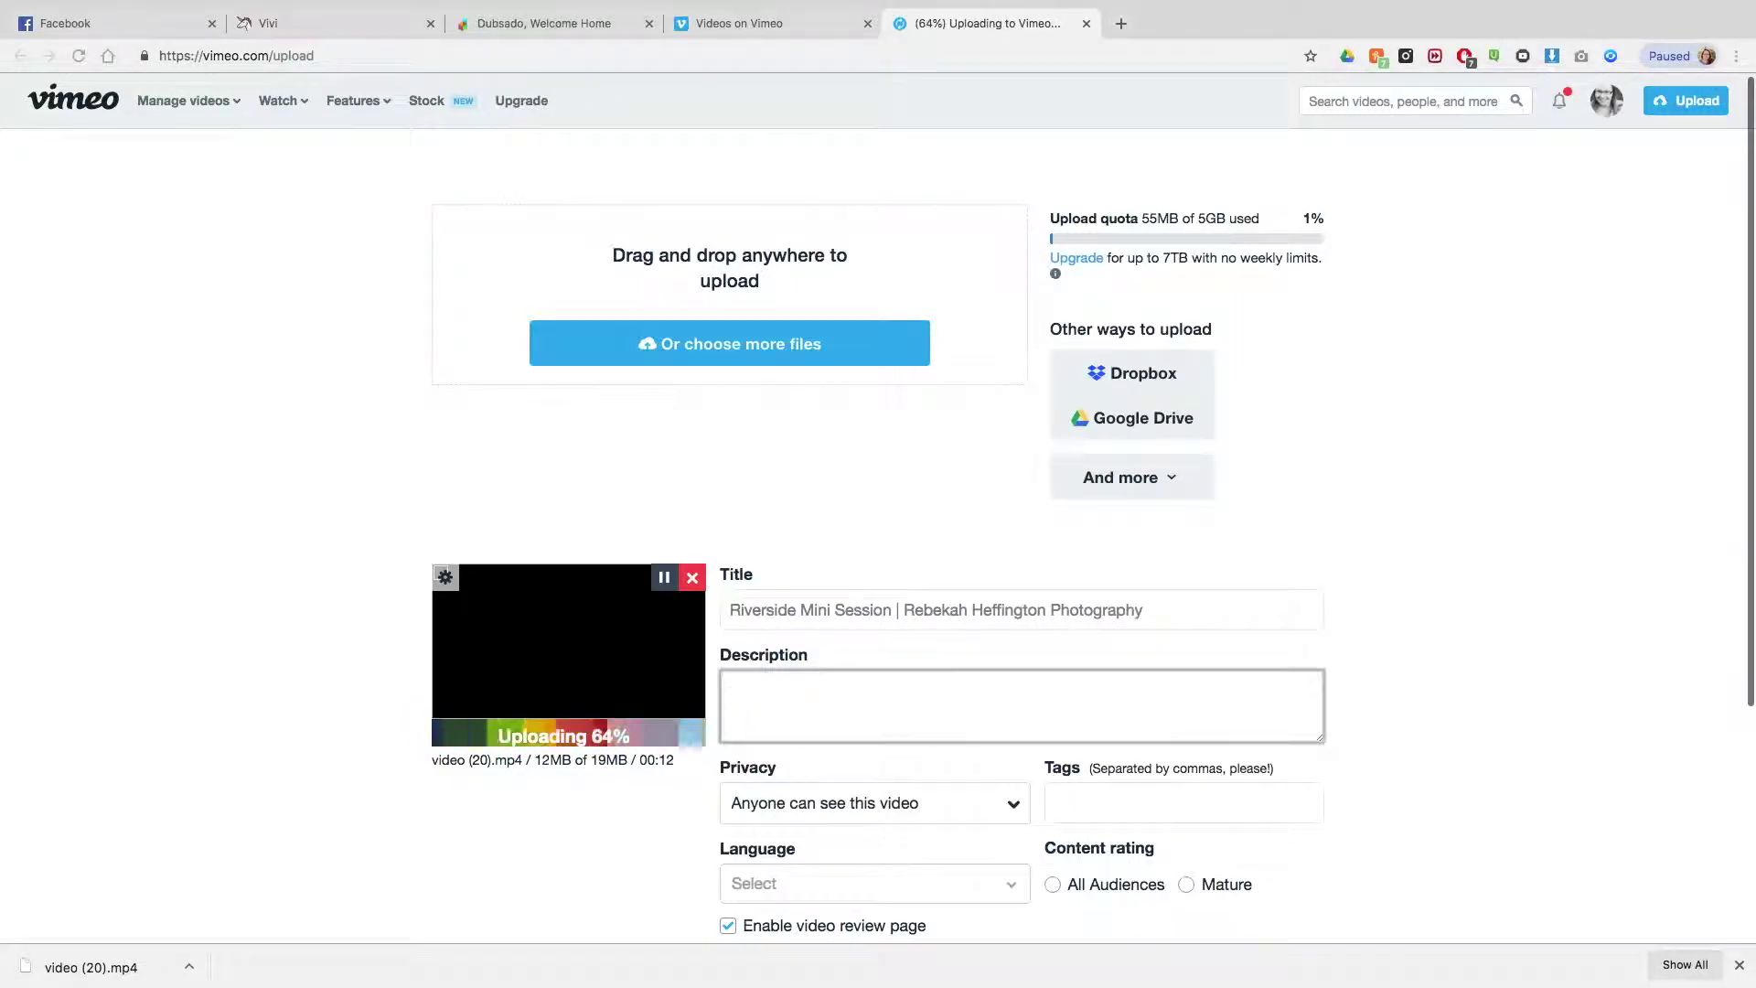
text(Book Your Mini Session today!)
Step: Set the video's language to English and its content rating to All Audiences, and save the video details
scroll(893, 799, down, 3)
click(805, 723)
text(engl)
key(Return)
scroll(629, 766, down, 3)
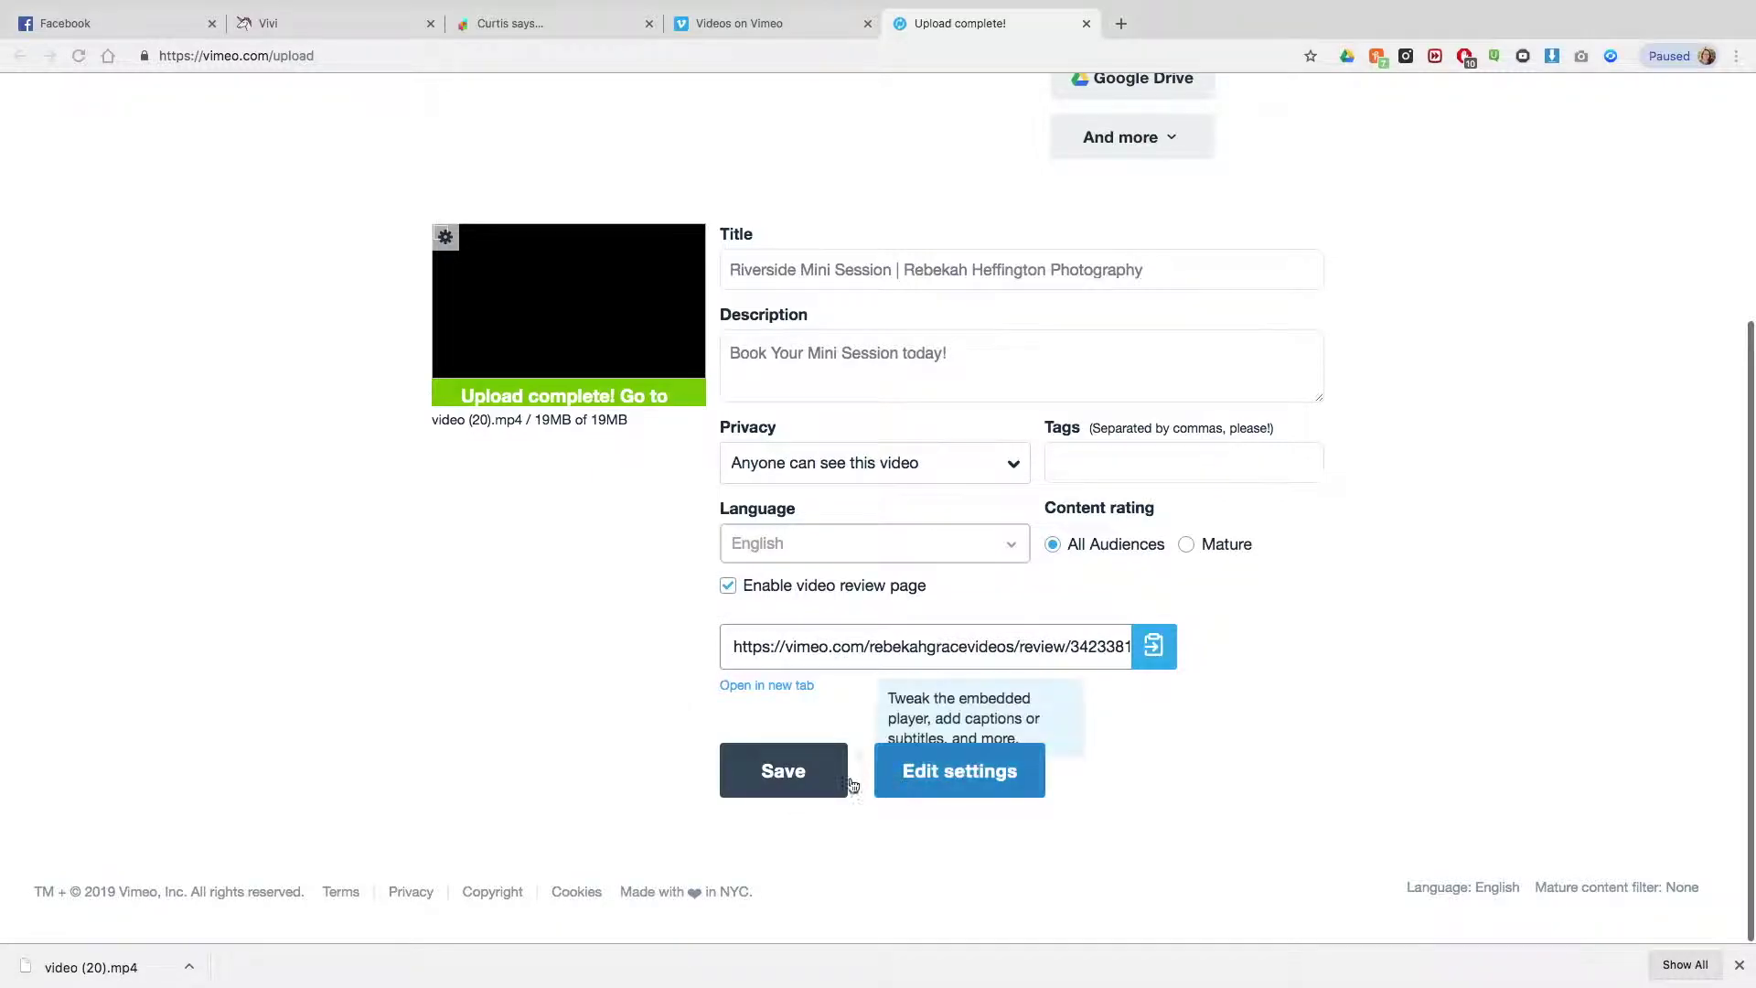
click(803, 773)
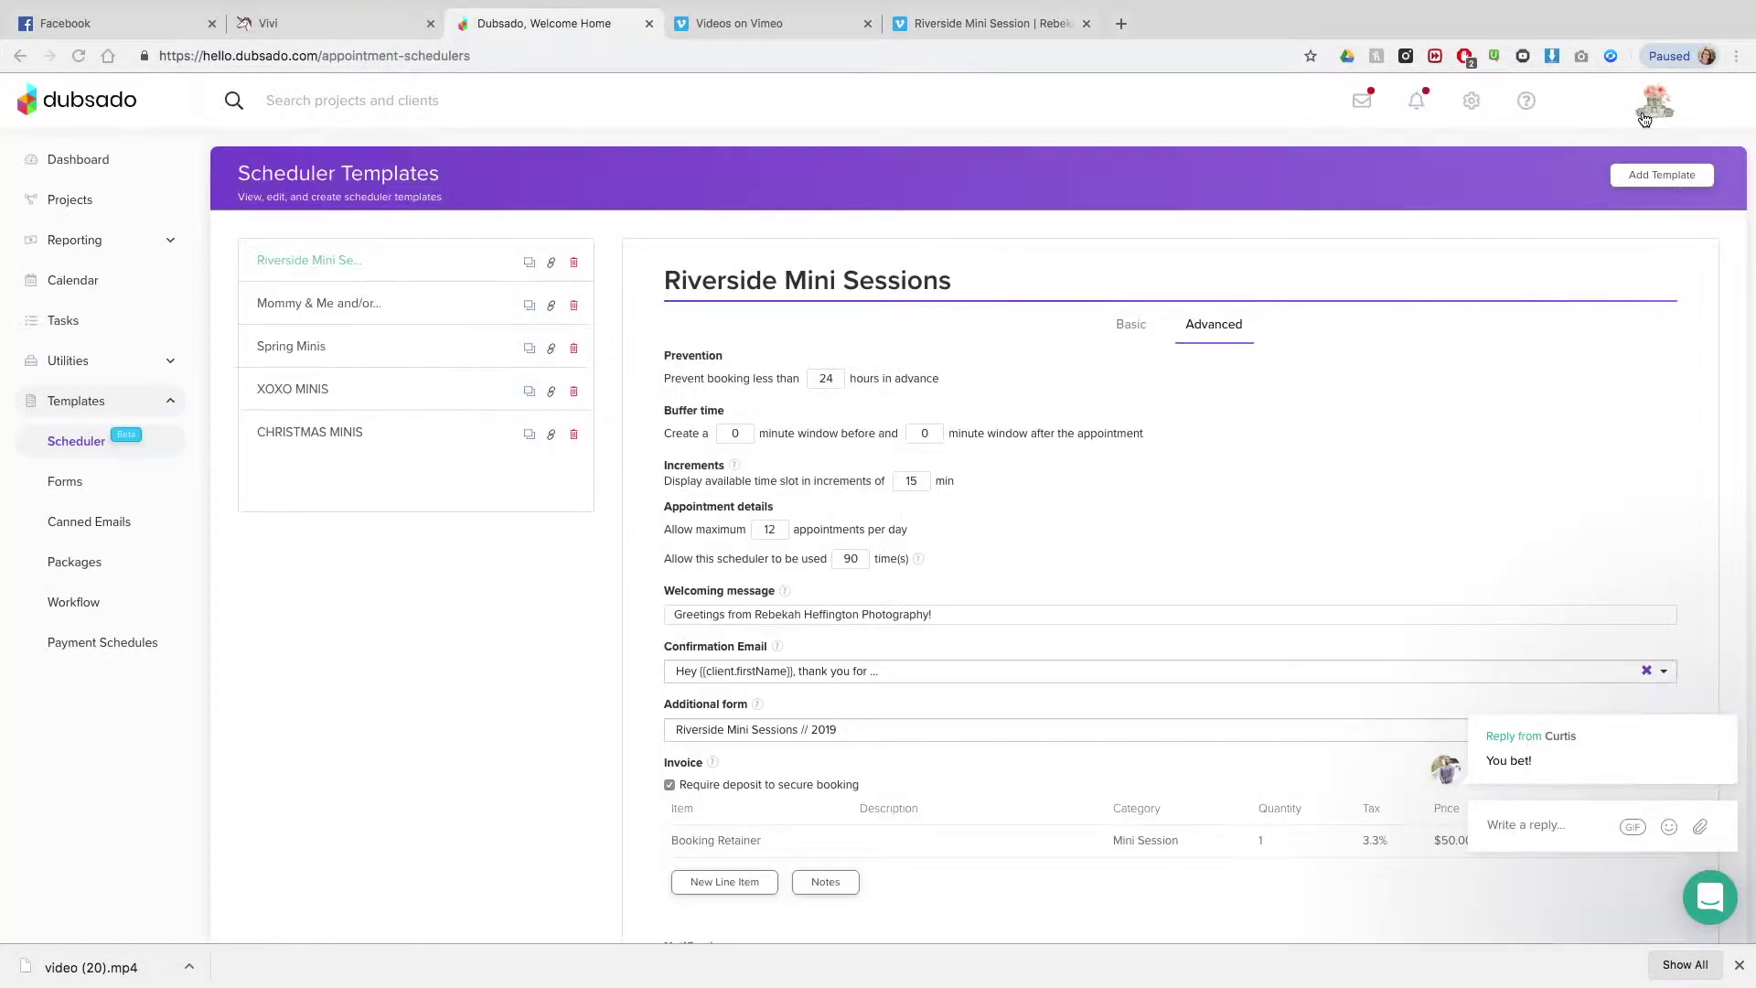
Step: In Dubsado, review the Riverside Mini Sessions scheduler template's basic settings, its July 7 - July 20 availability and its advanced booking settings
click(1723, 692)
scroll(668, 451, down, 1)
scroll(549, 366, up, 1)
click(1142, 326)
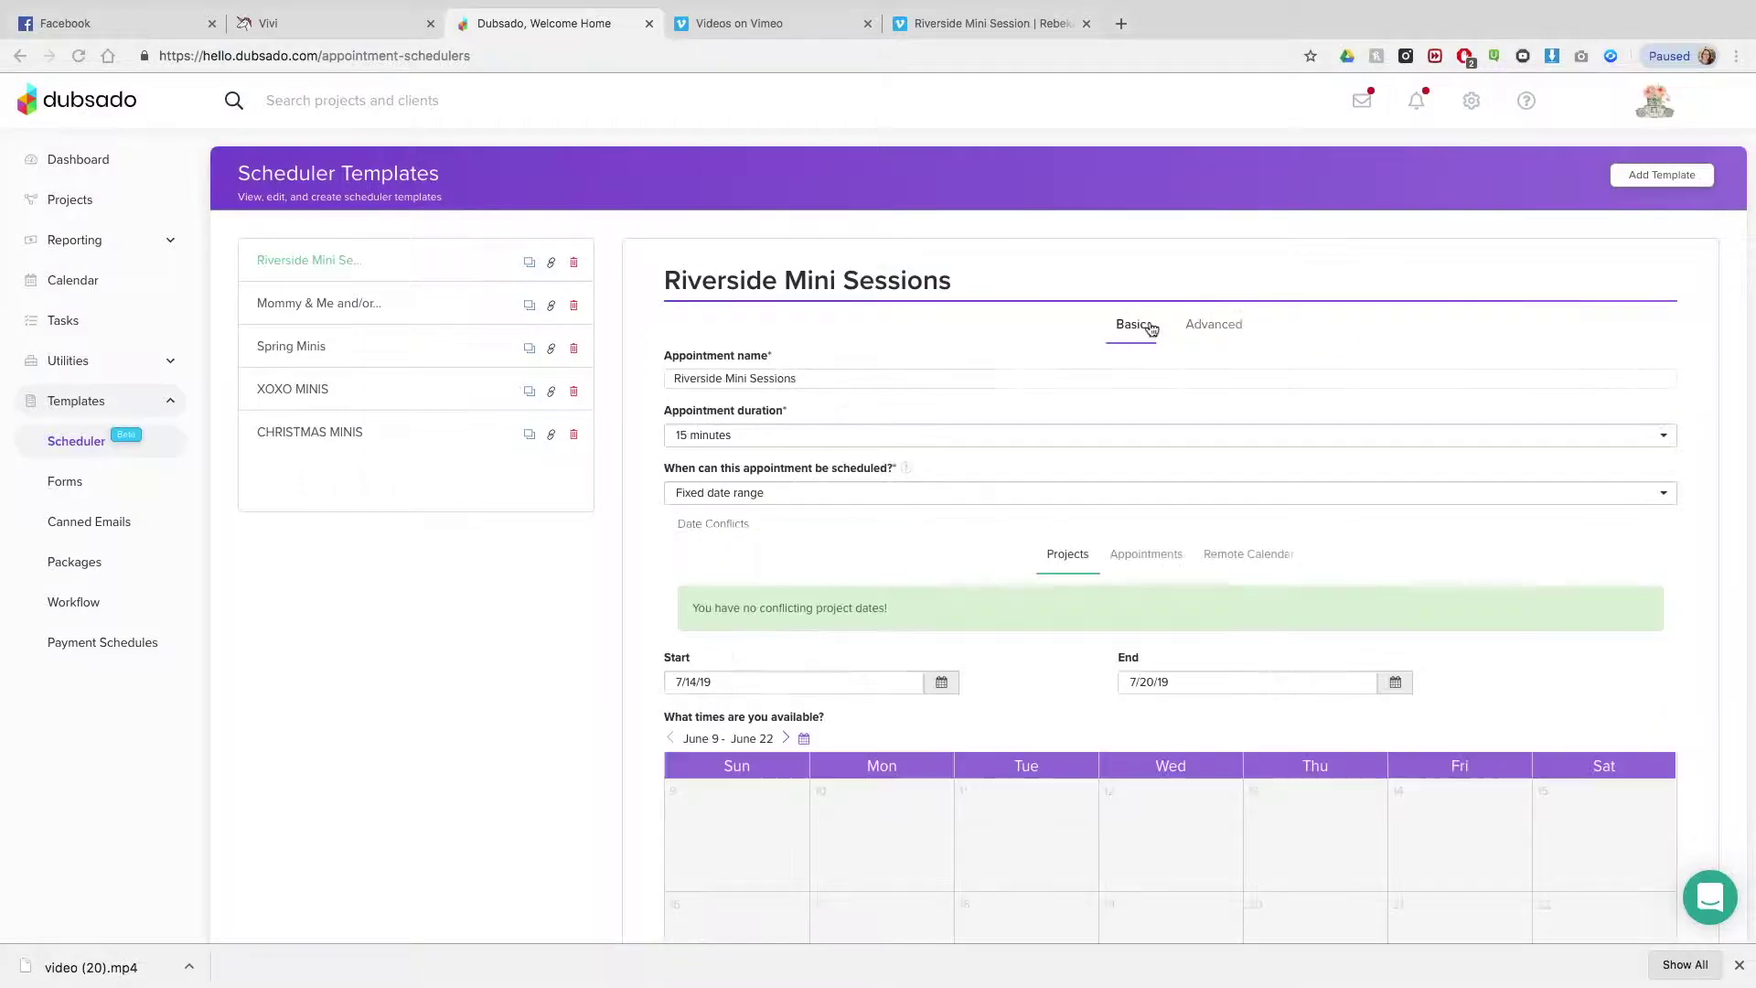
scroll(675, 332, down, 2)
scroll(675, 332, down, 3)
click(785, 455)
click(784, 456)
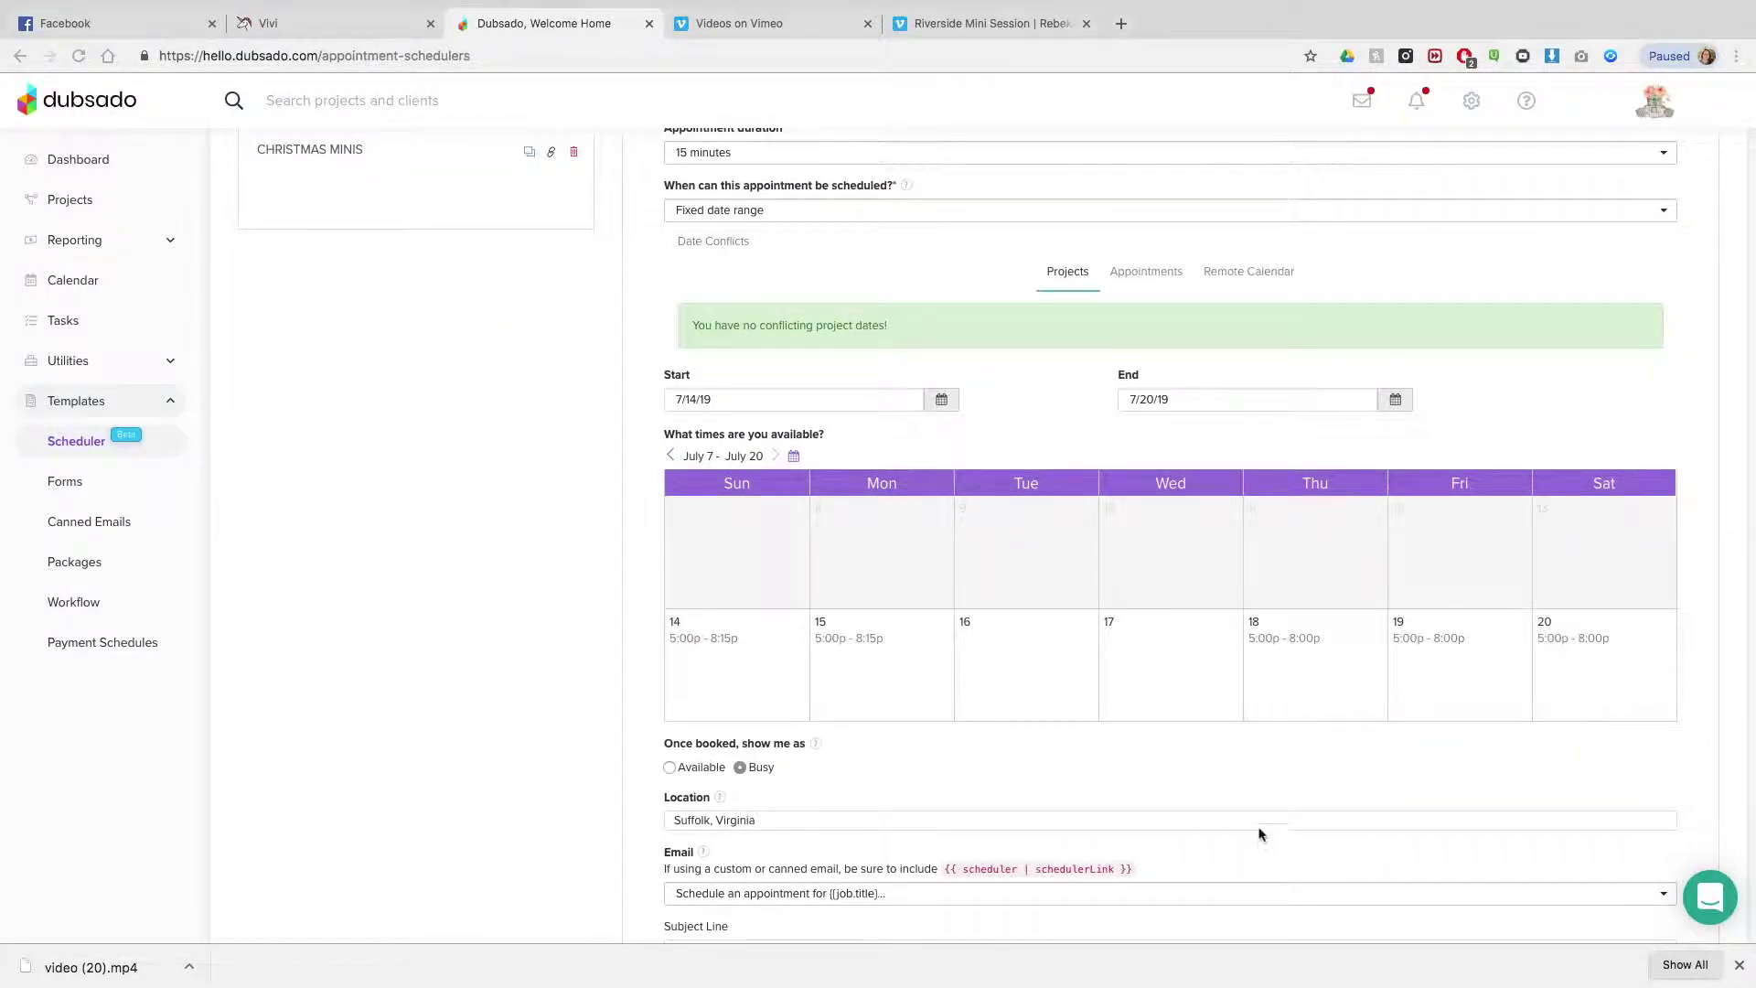
scroll(1259, 834, down, 3)
scroll(1031, 276, up, 4)
click(1213, 180)
scroll(817, 575, down, 1)
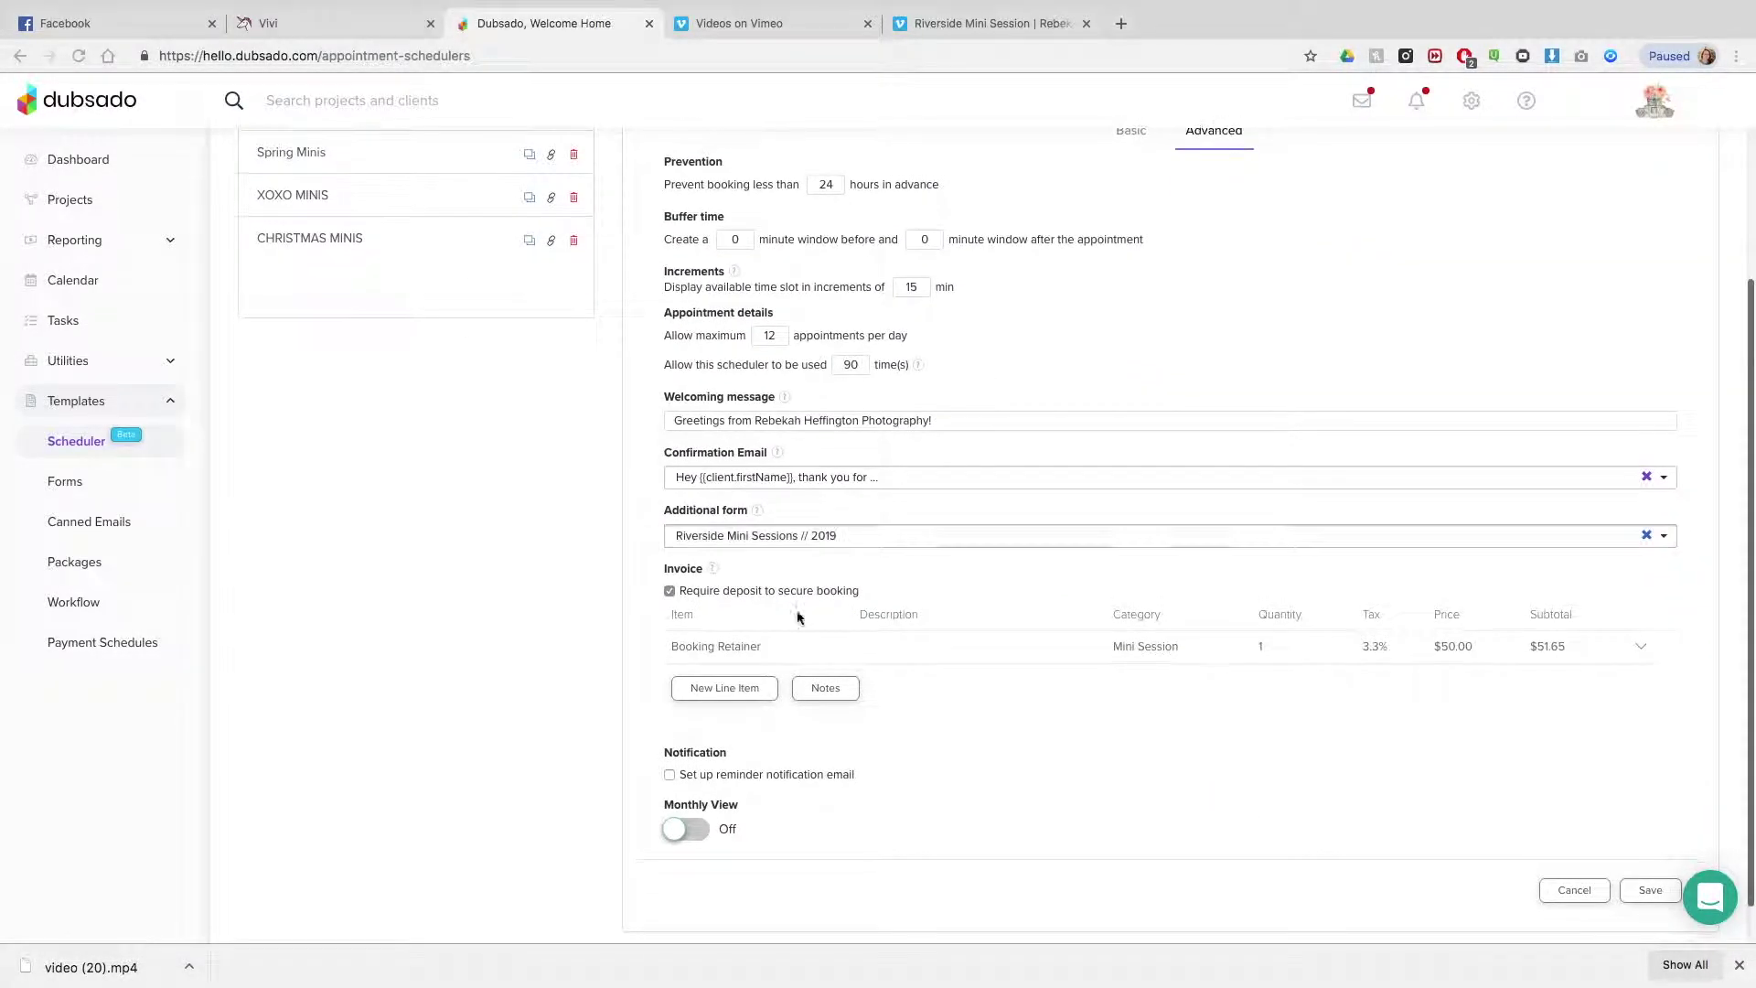
Step: Copy the Riverside Mini Sessions scheduler link and open it in a new browser tab
click(551, 184)
click(768, 666)
key(ctrl+c)
key(ctrl+t)
key(ctrl+v)
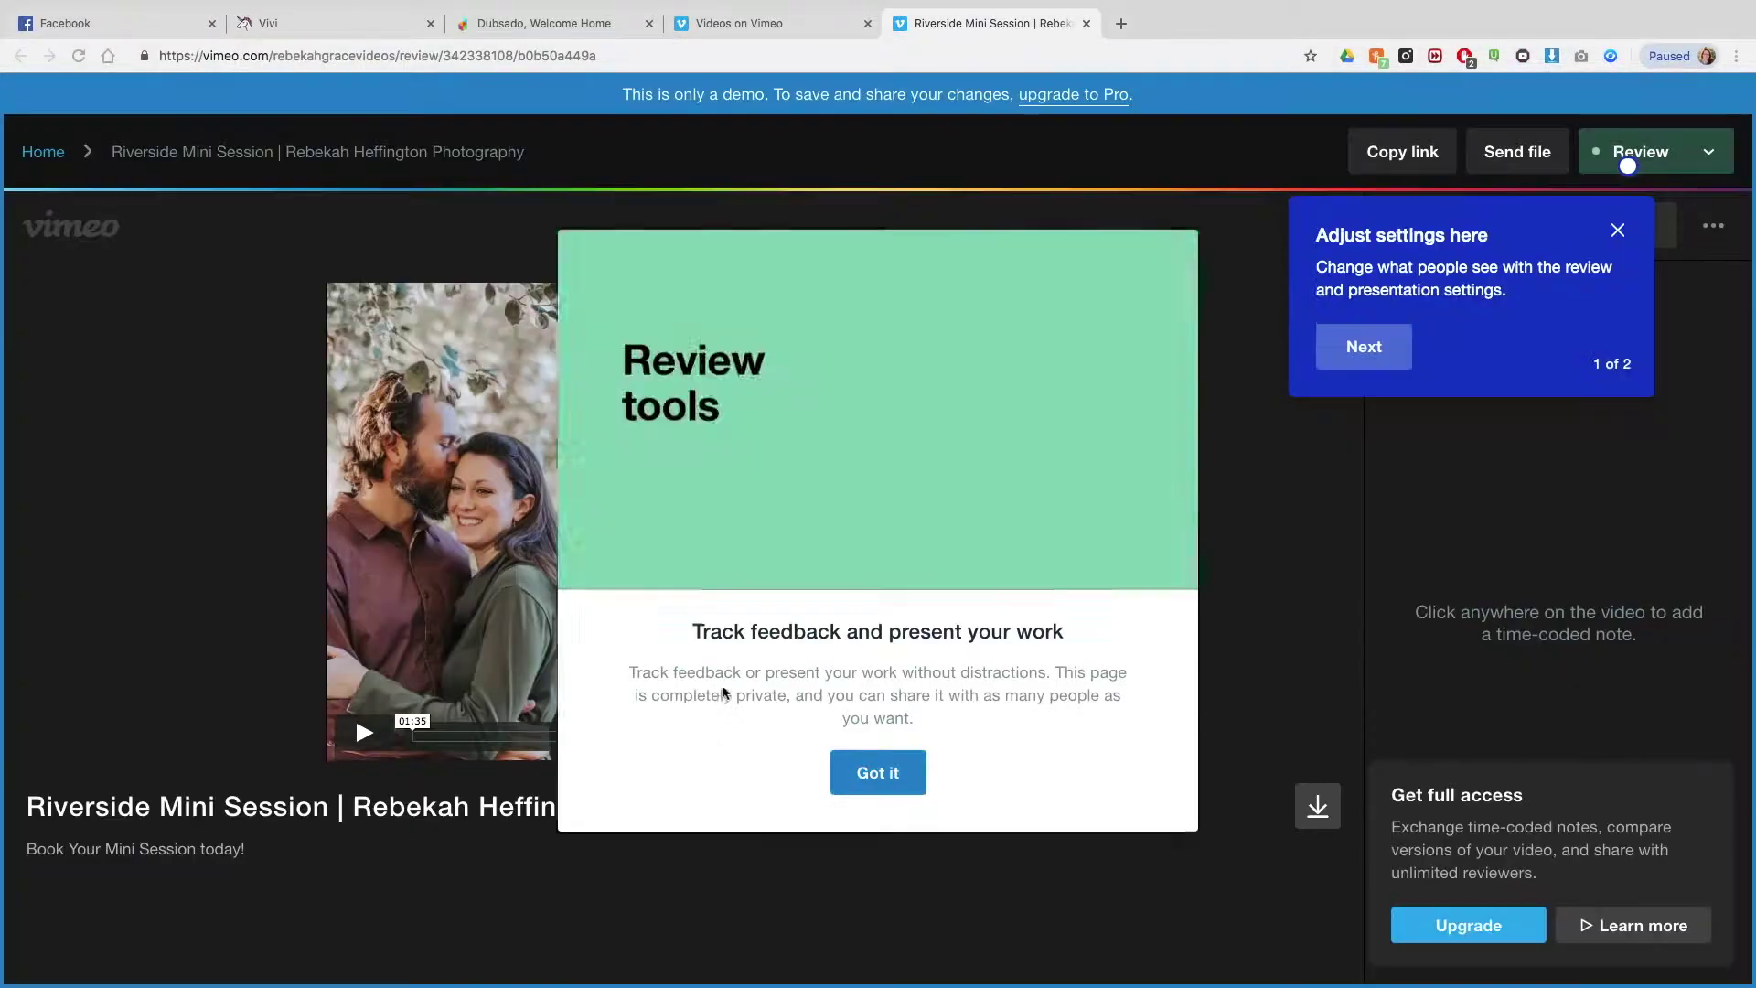
Step: Play the uploaded Riverside Mini Session video on its Vimeo review page
click(876, 771)
click(364, 732)
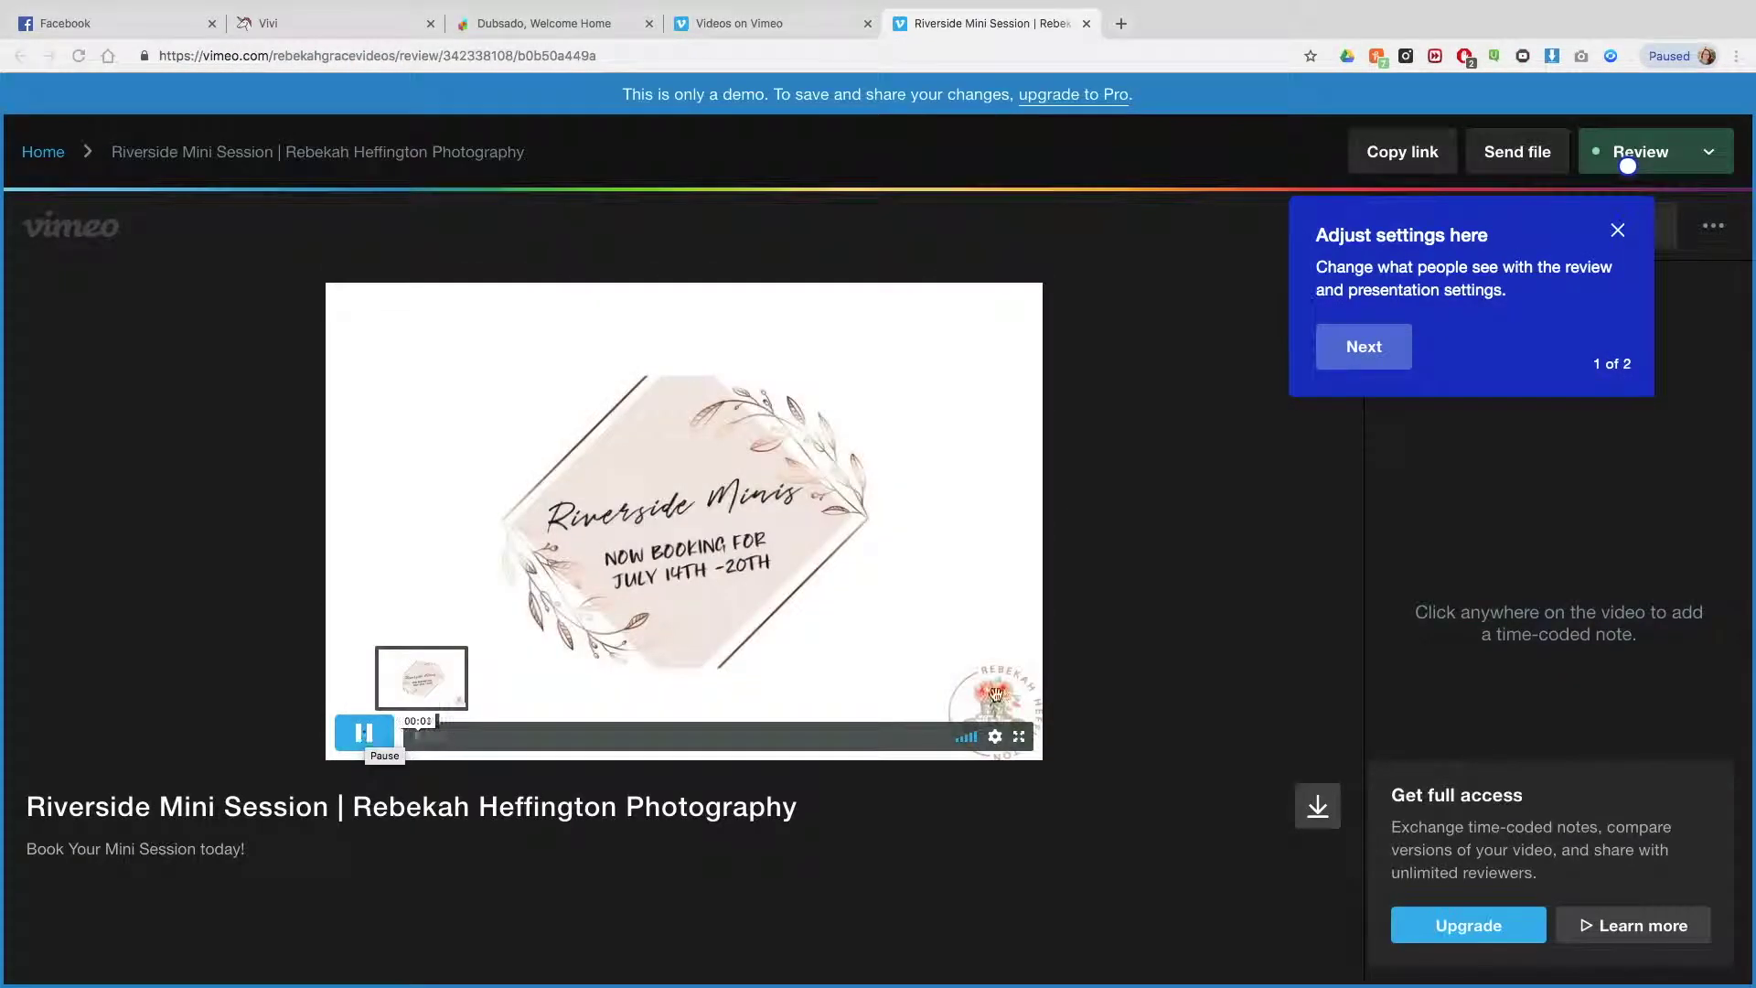
click(411, 732)
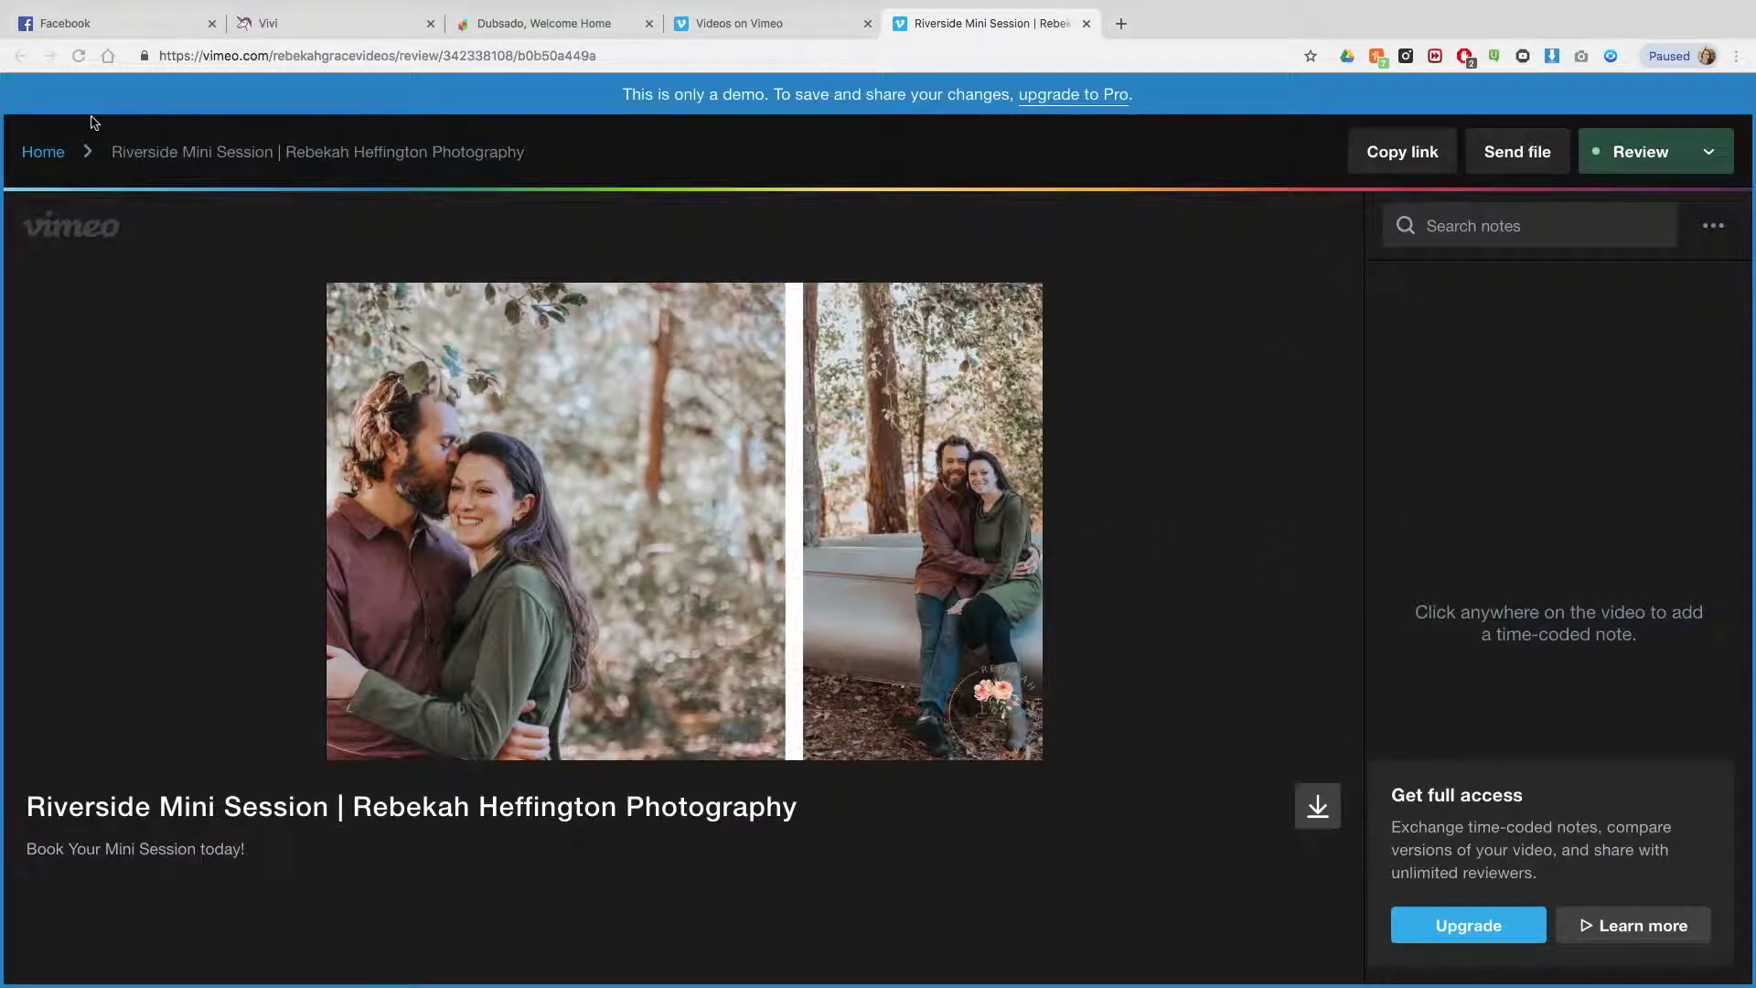
Step: Open the embed settings of the Riverside Mini Session video from the list of all videos and dismiss the file-sending tip
click(37, 159)
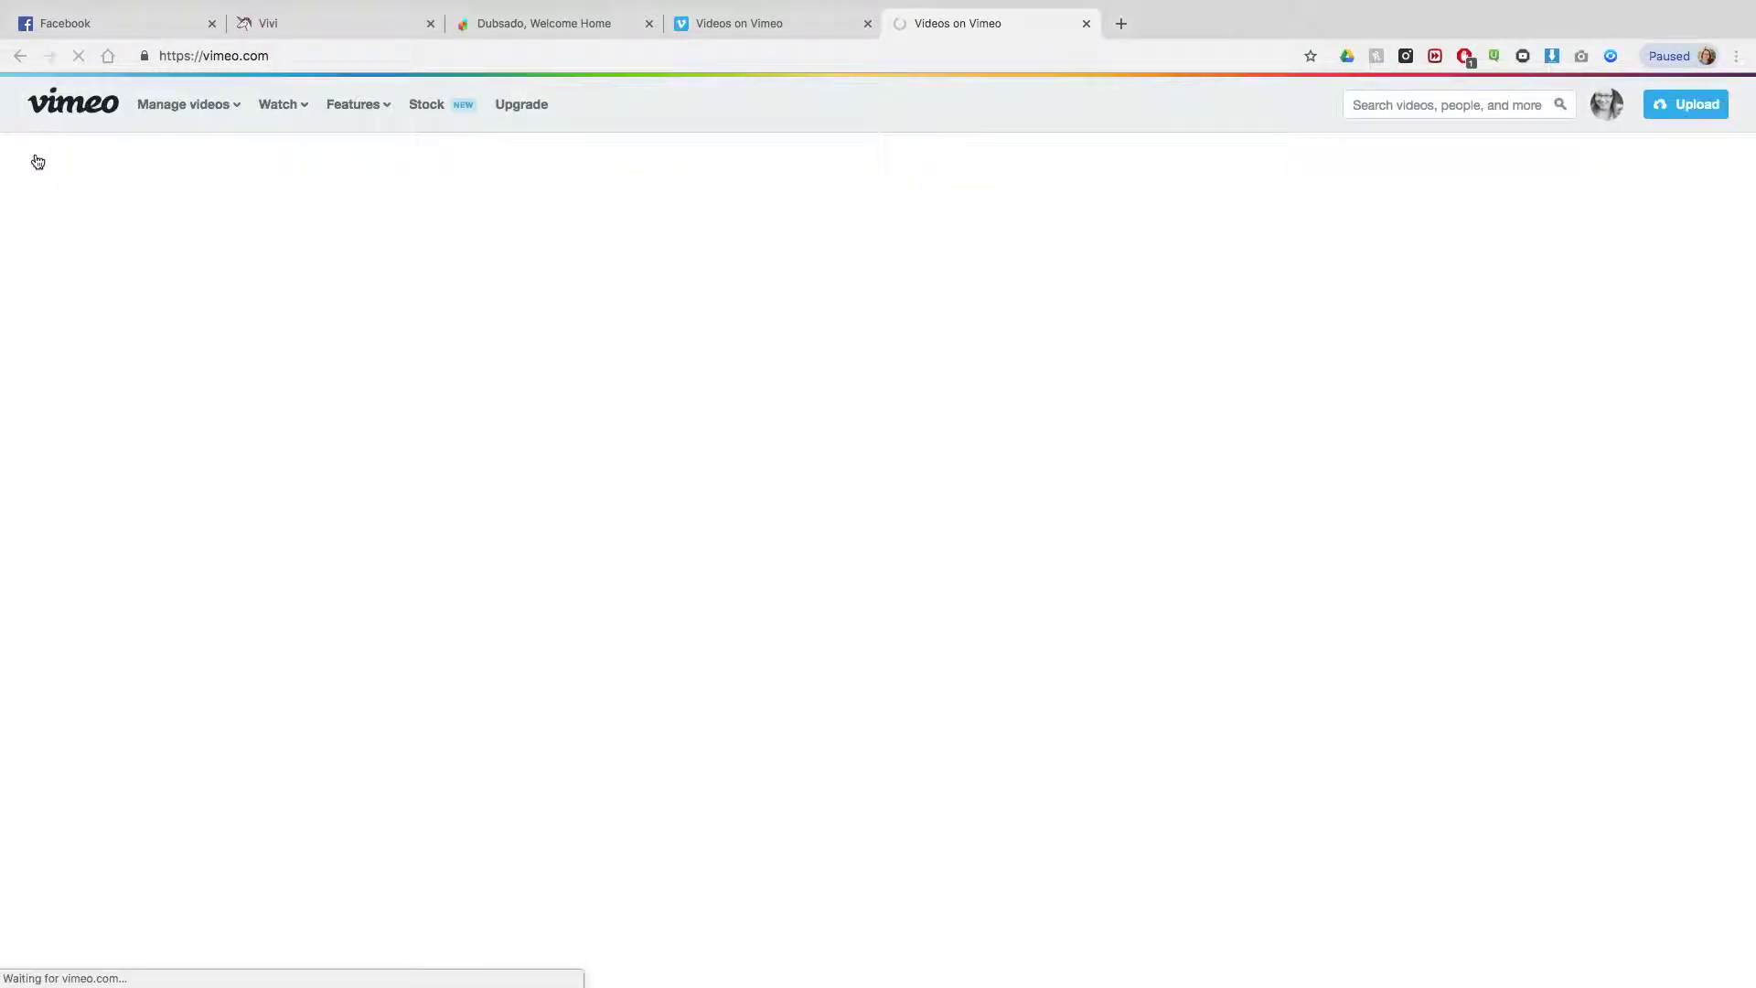
click(116, 344)
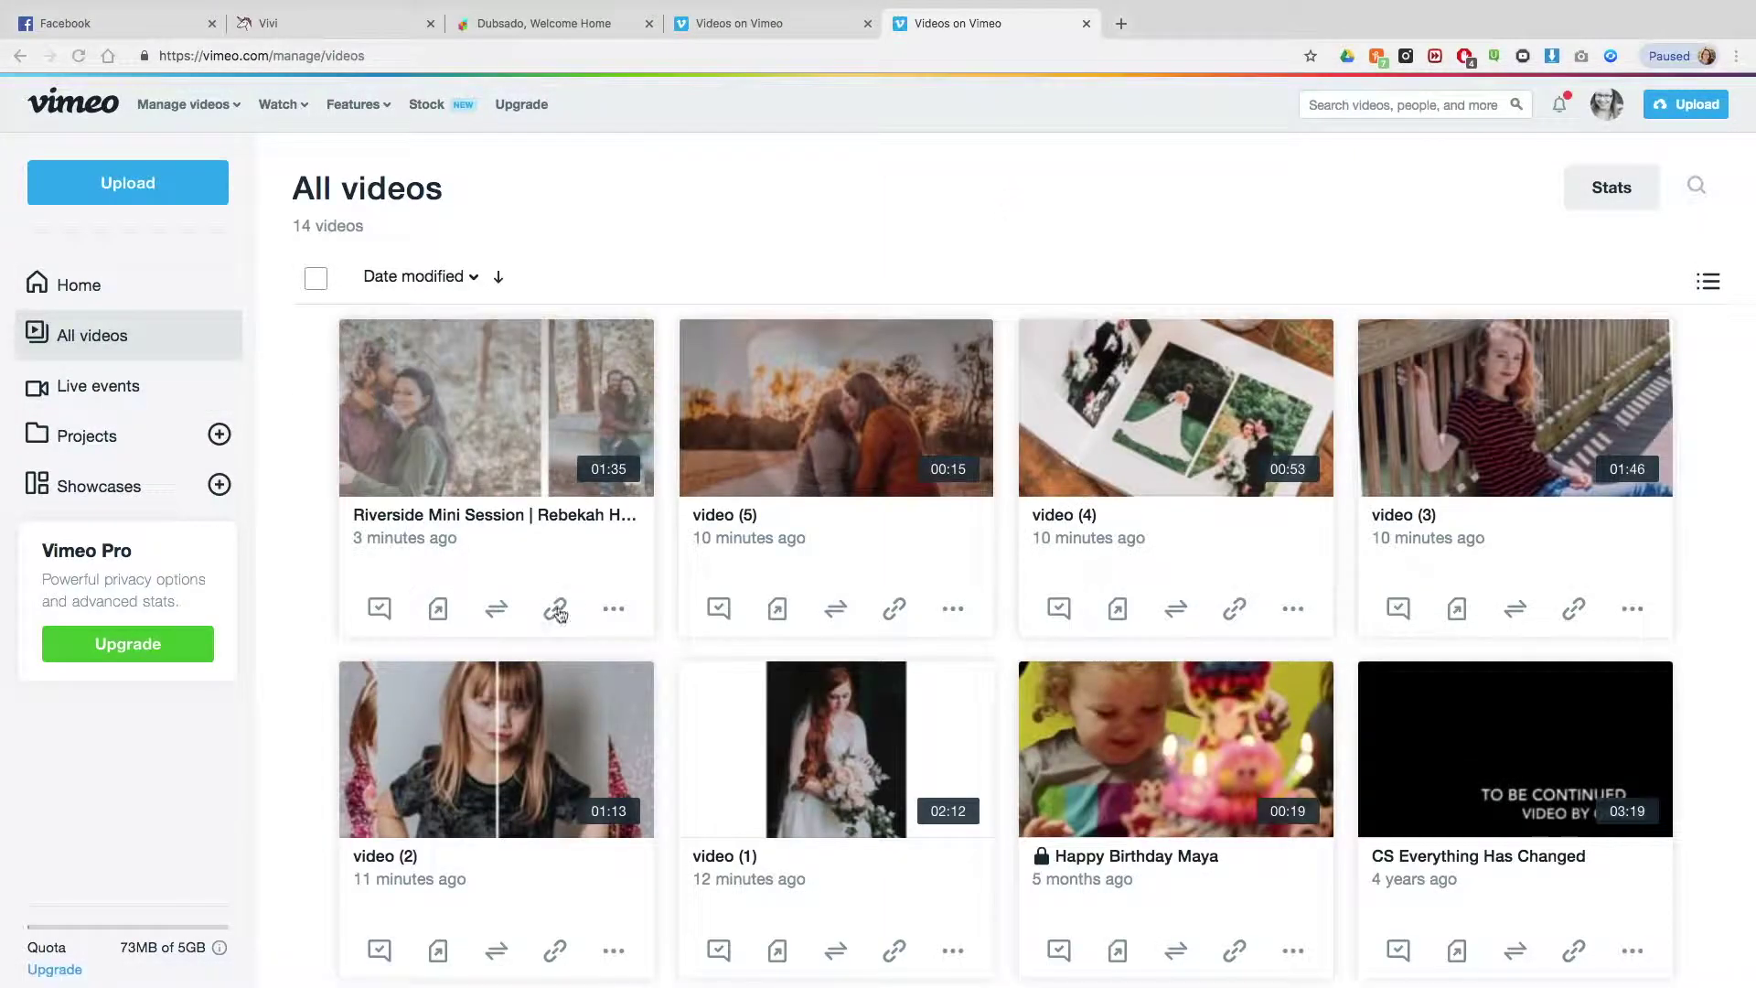
click(615, 608)
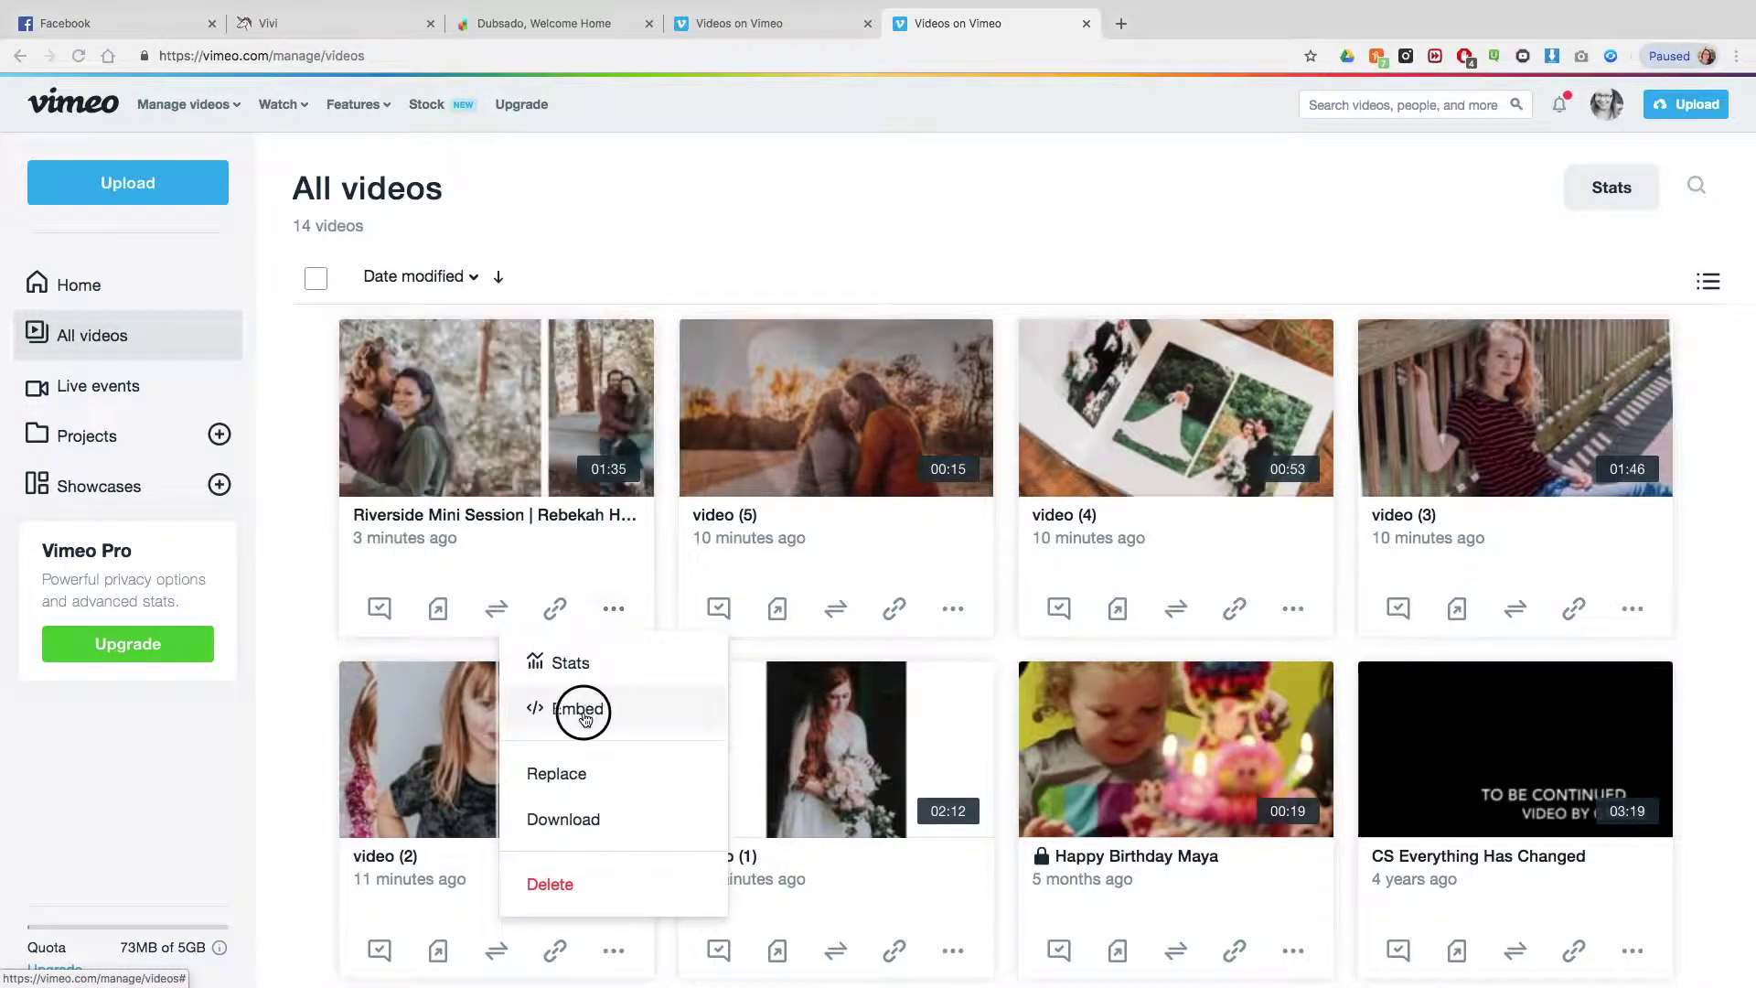
click(582, 713)
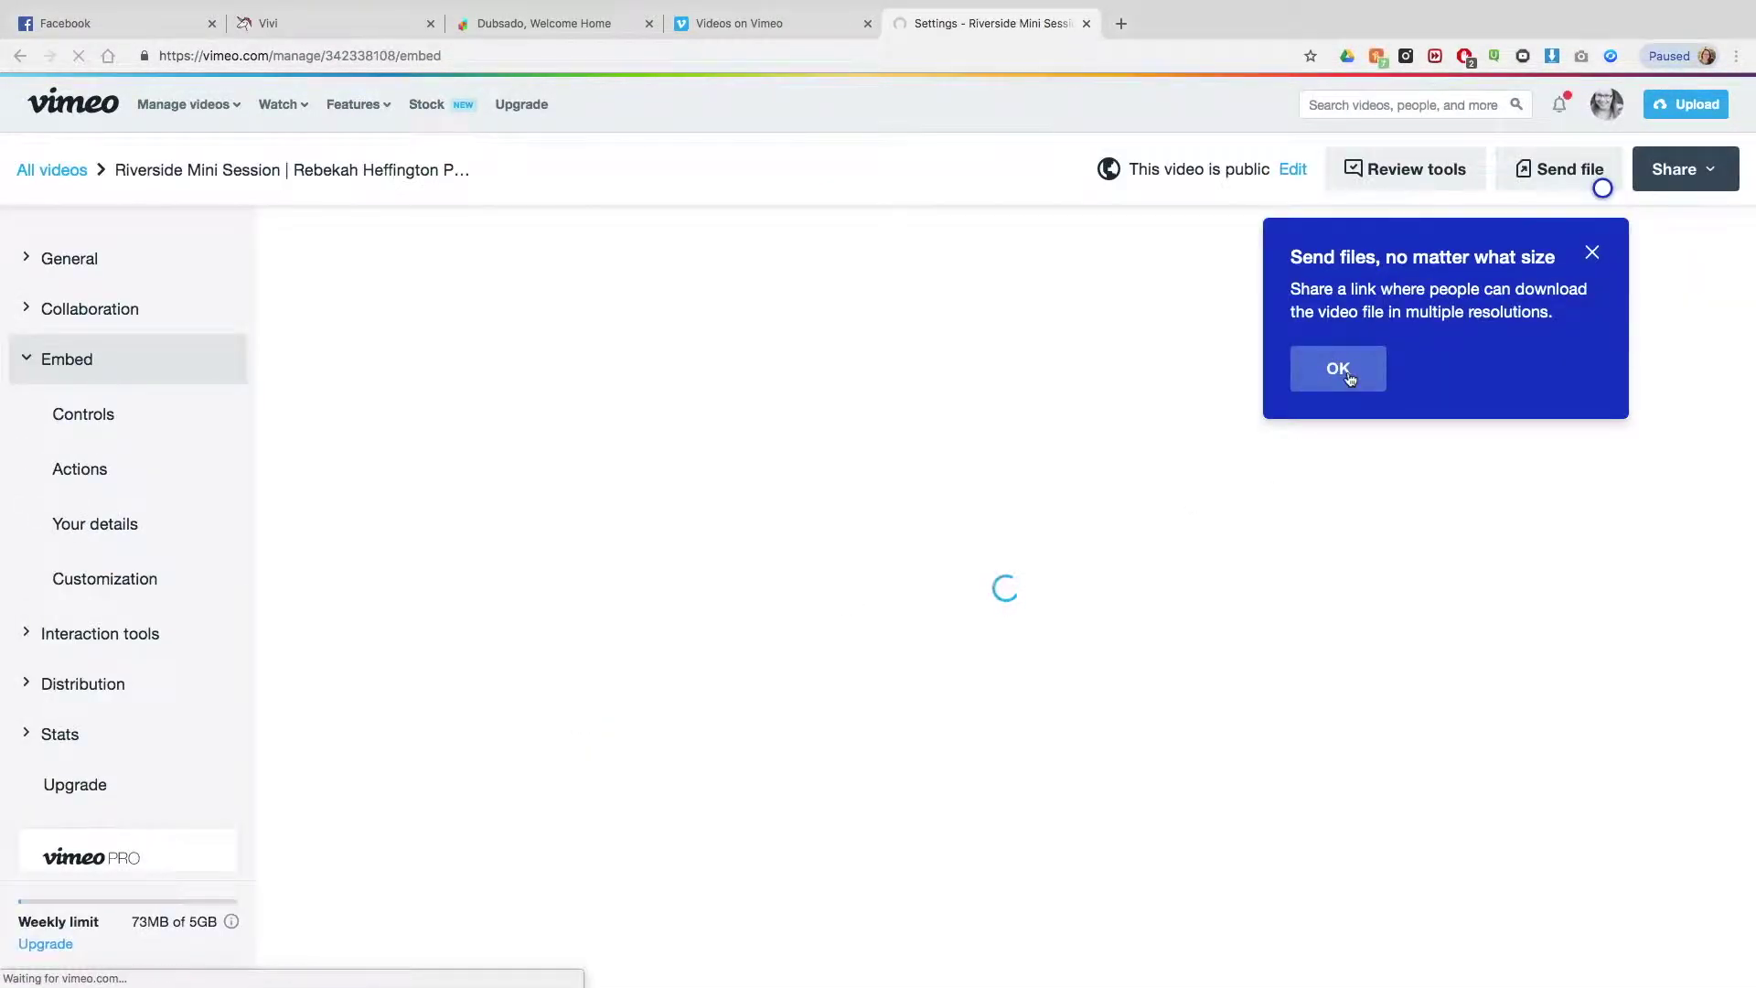
click(1347, 371)
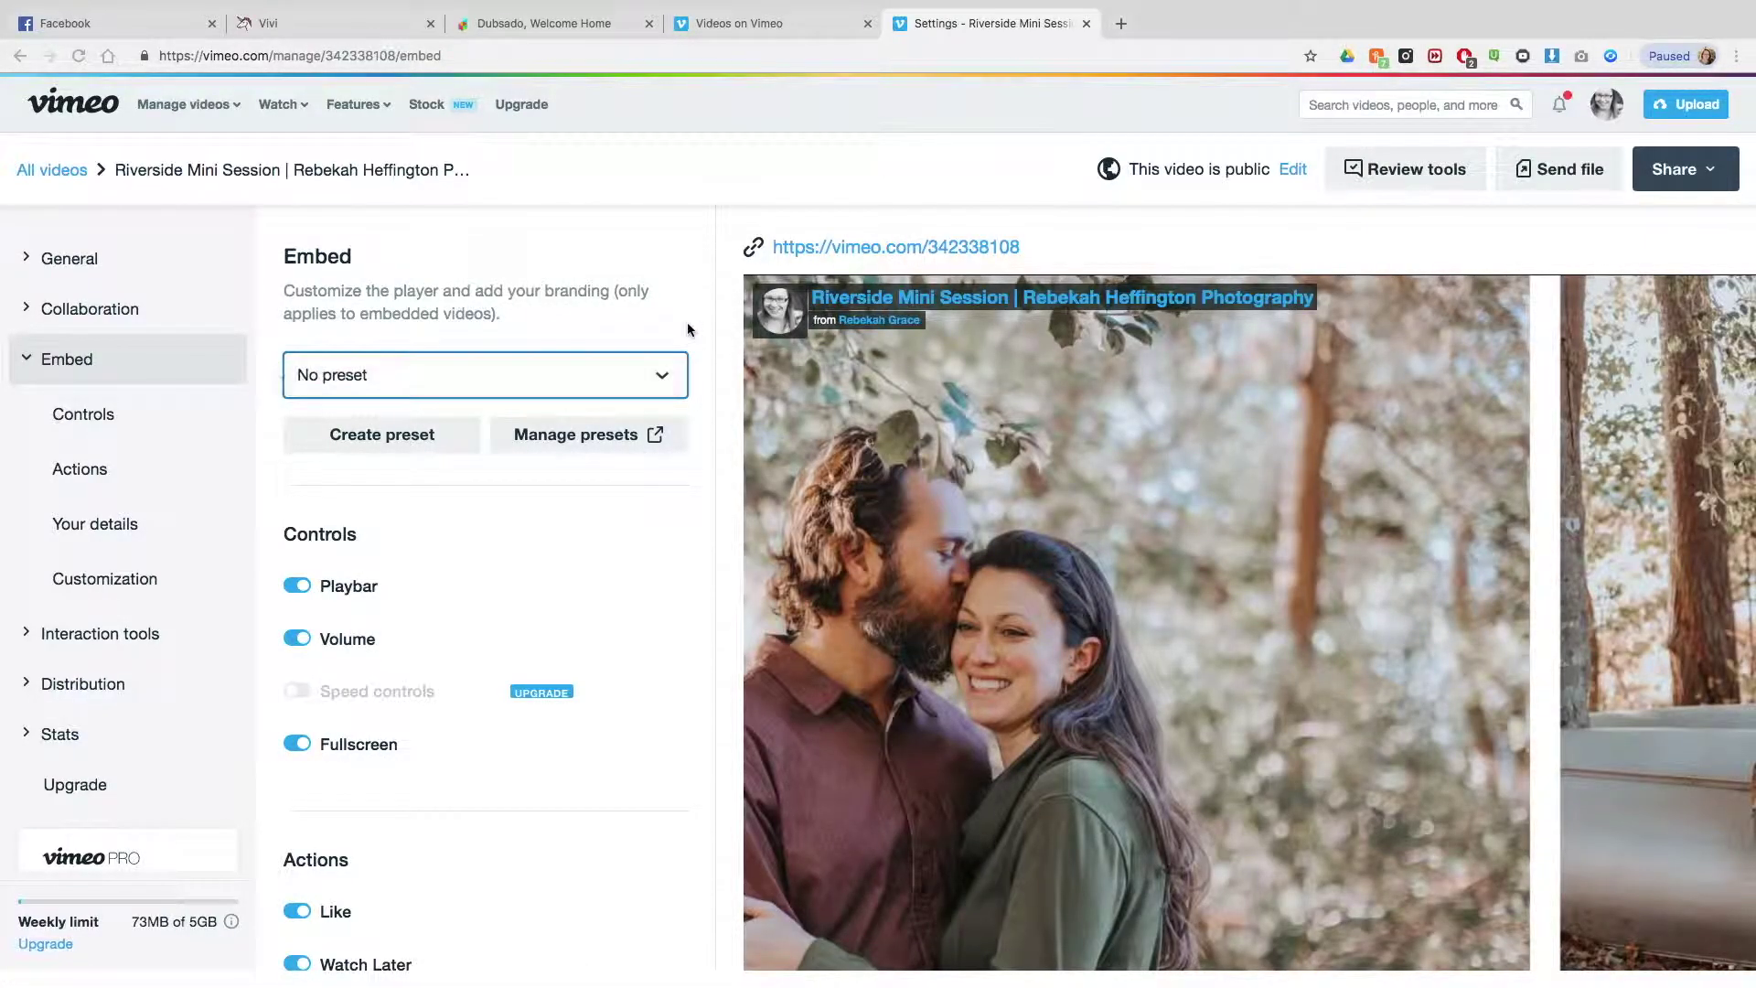
Step: Turn off the embedded player's Playbar and Fullscreen controls and its Like, Watch Later and Embed actions
scroll(687, 329, down, 2)
click(297, 433)
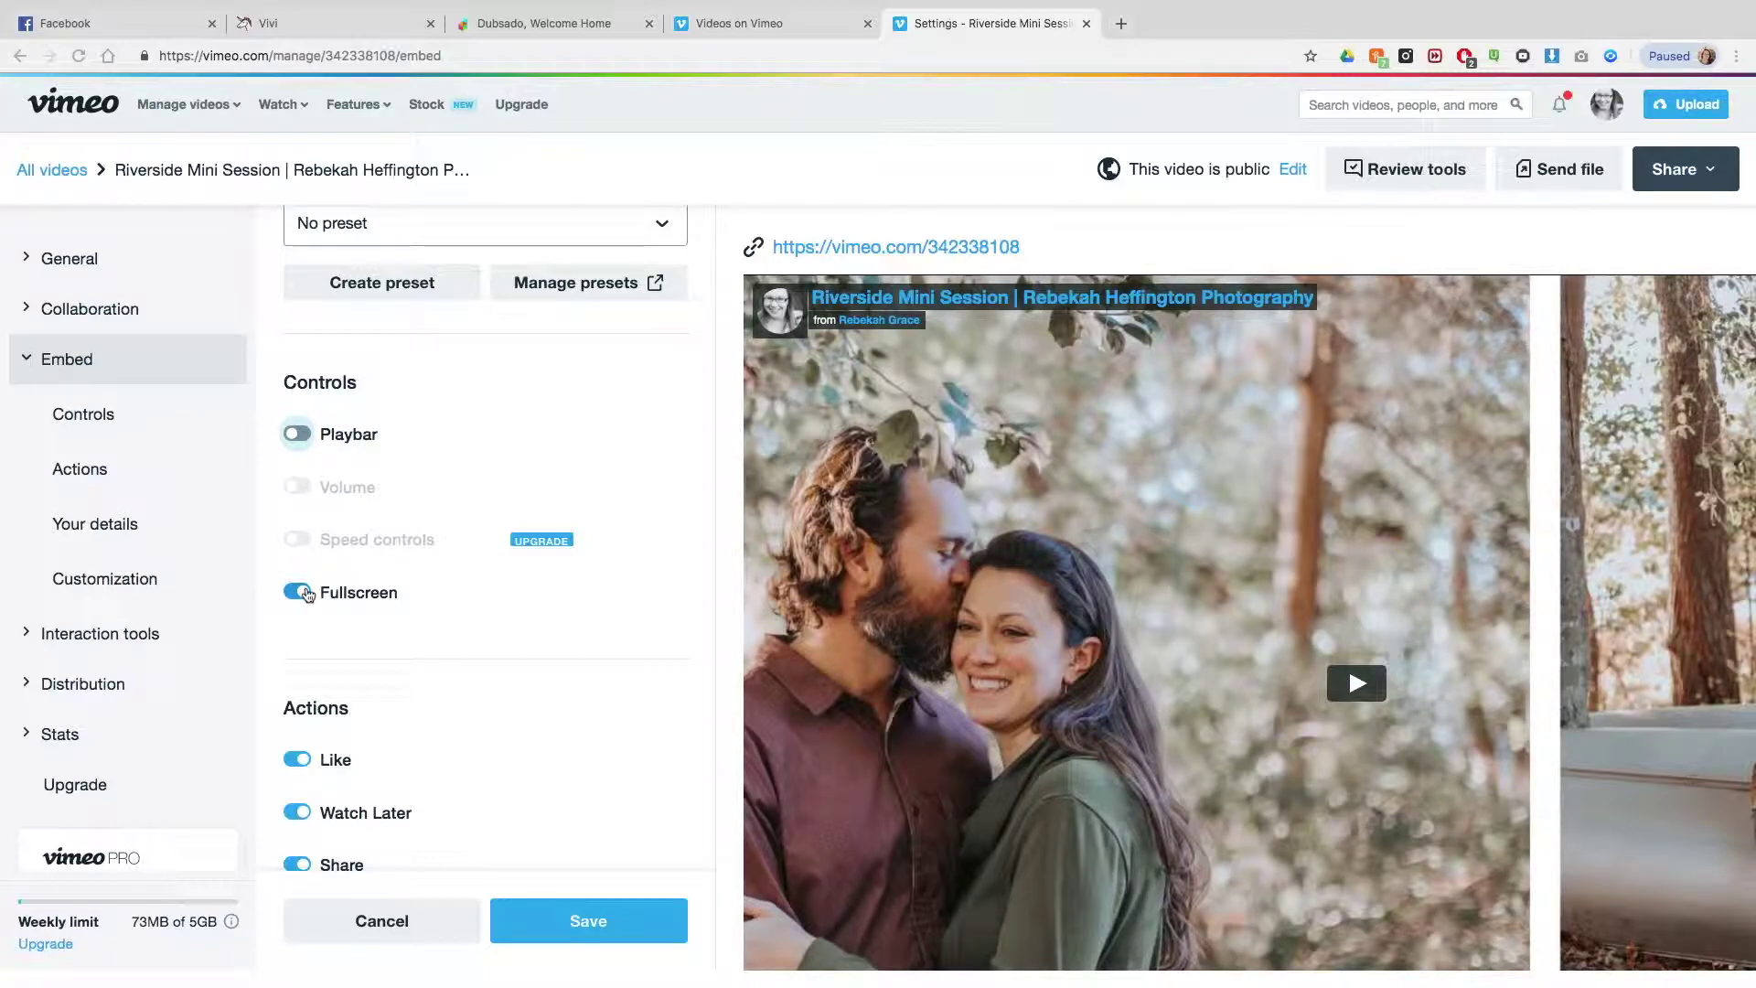
click(374, 601)
scroll(347, 600, down, 3)
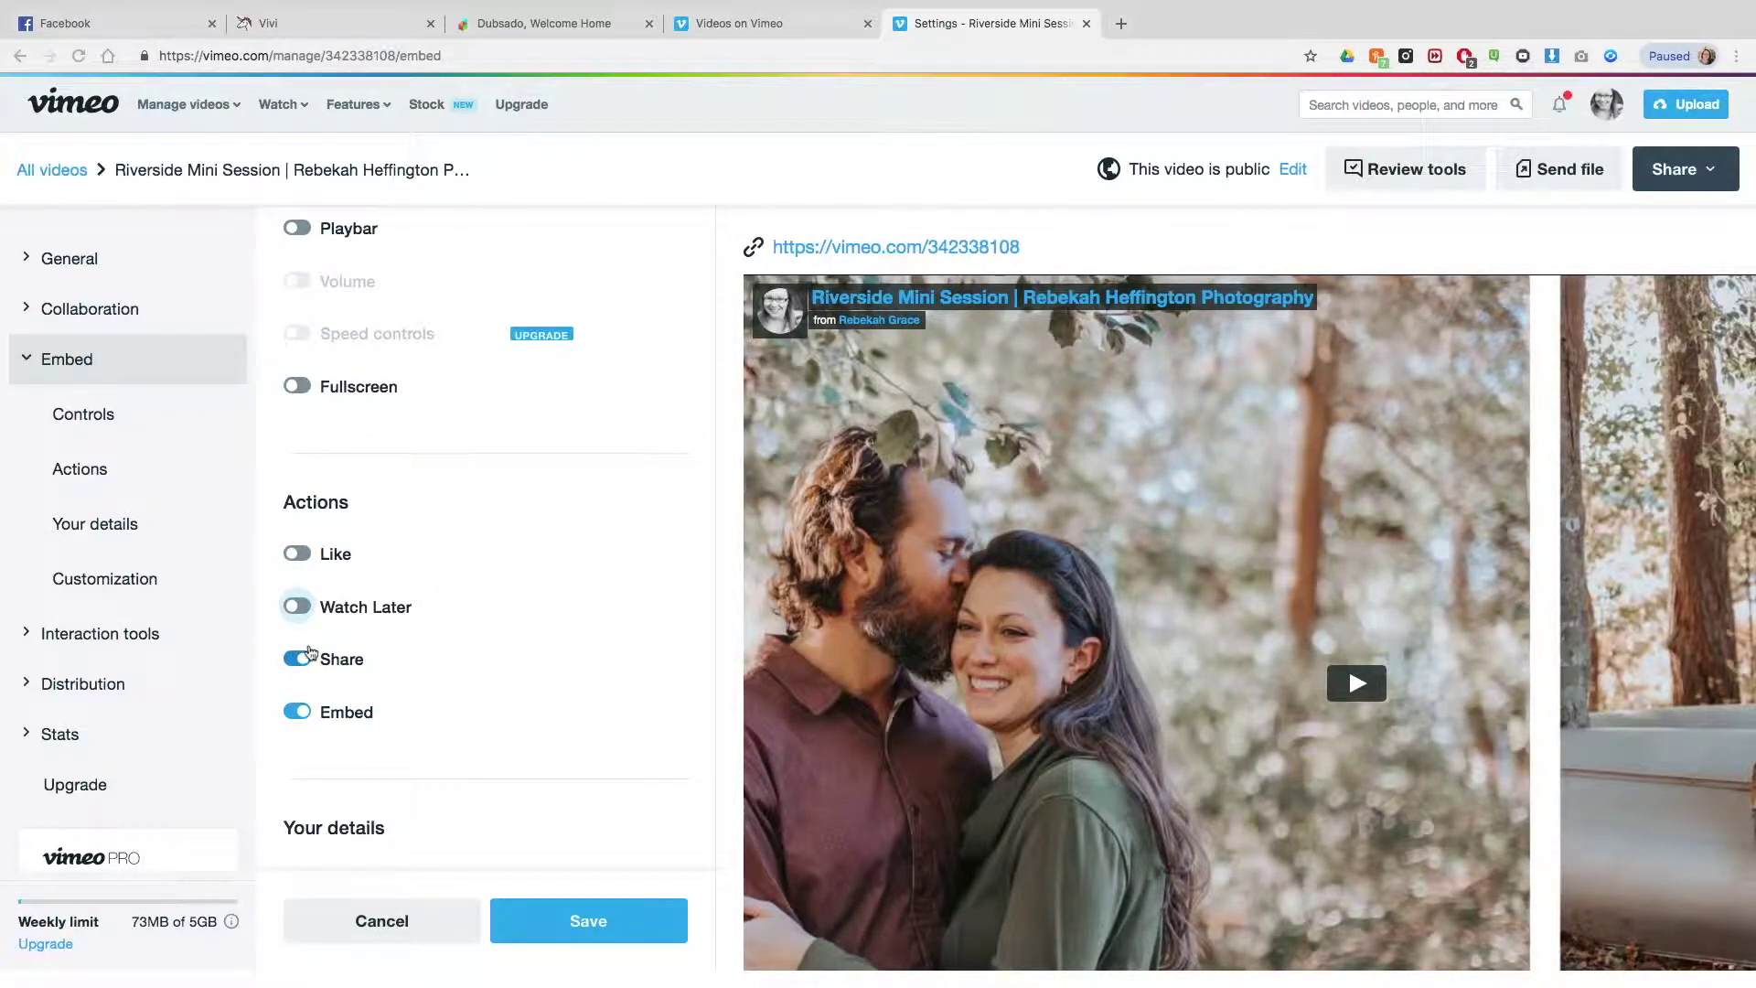
click(298, 714)
Step: Turn off Let users decide, Profile picture, Title and Byline for the embedded player, and save the embed settings
scroll(459, 585, down, 5)
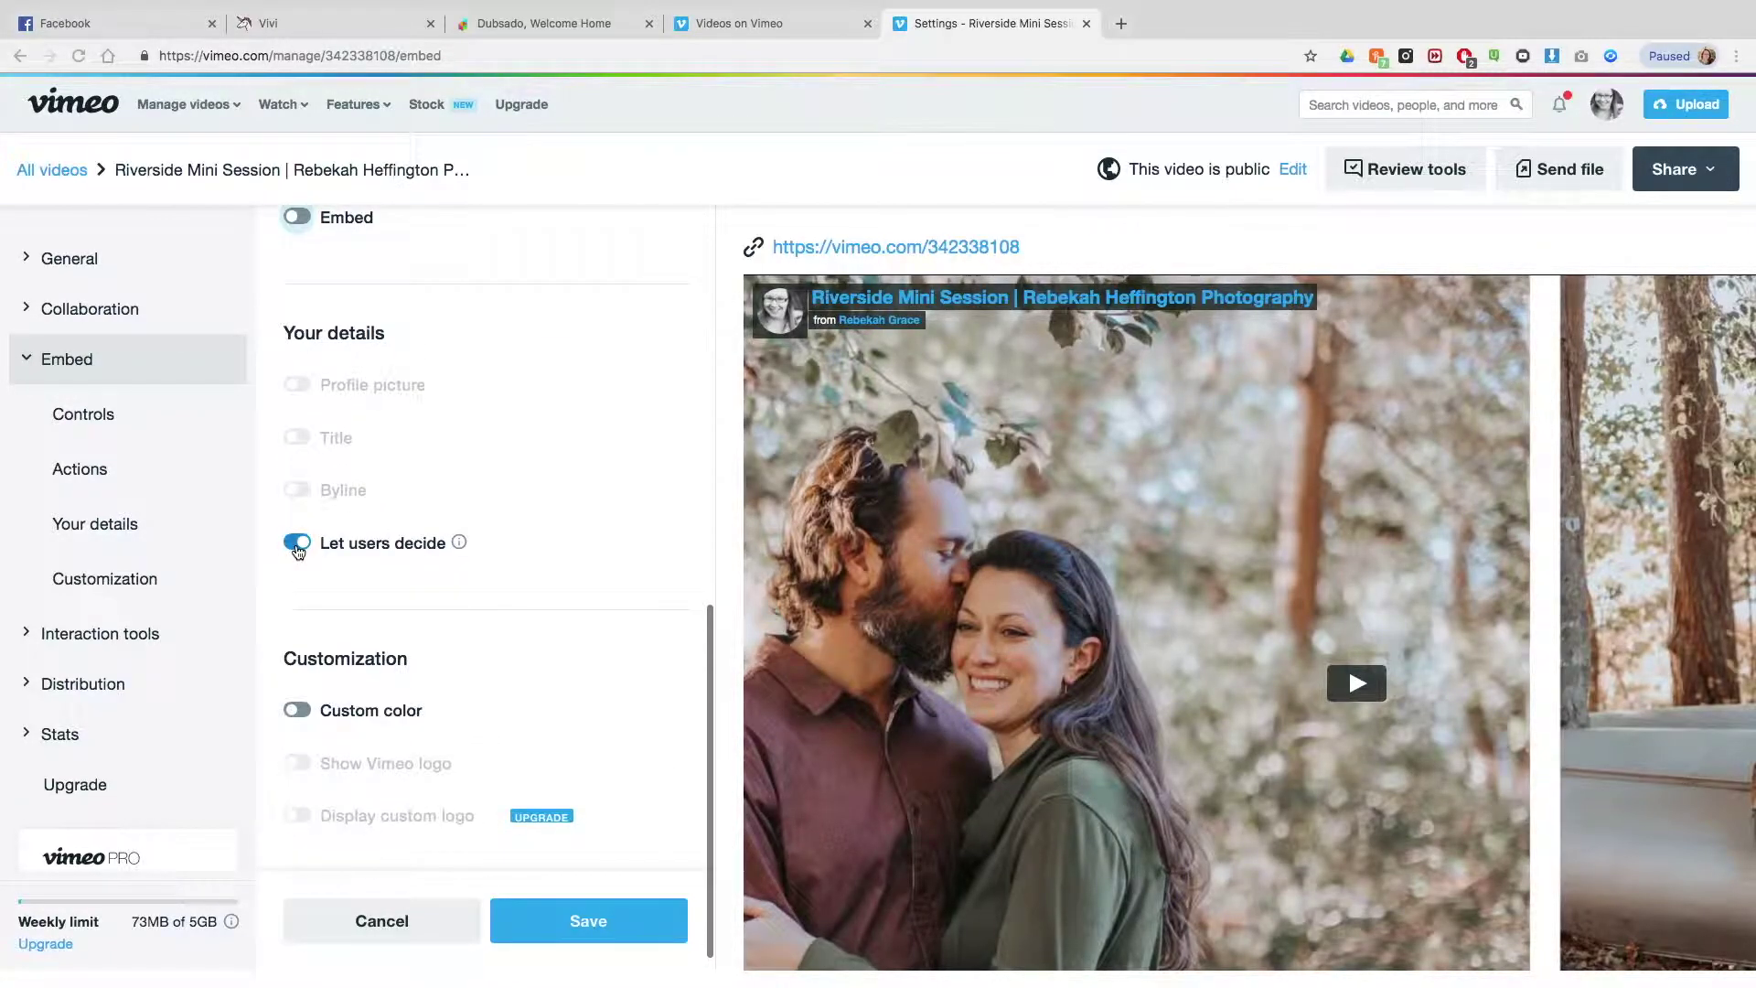
click(371, 547)
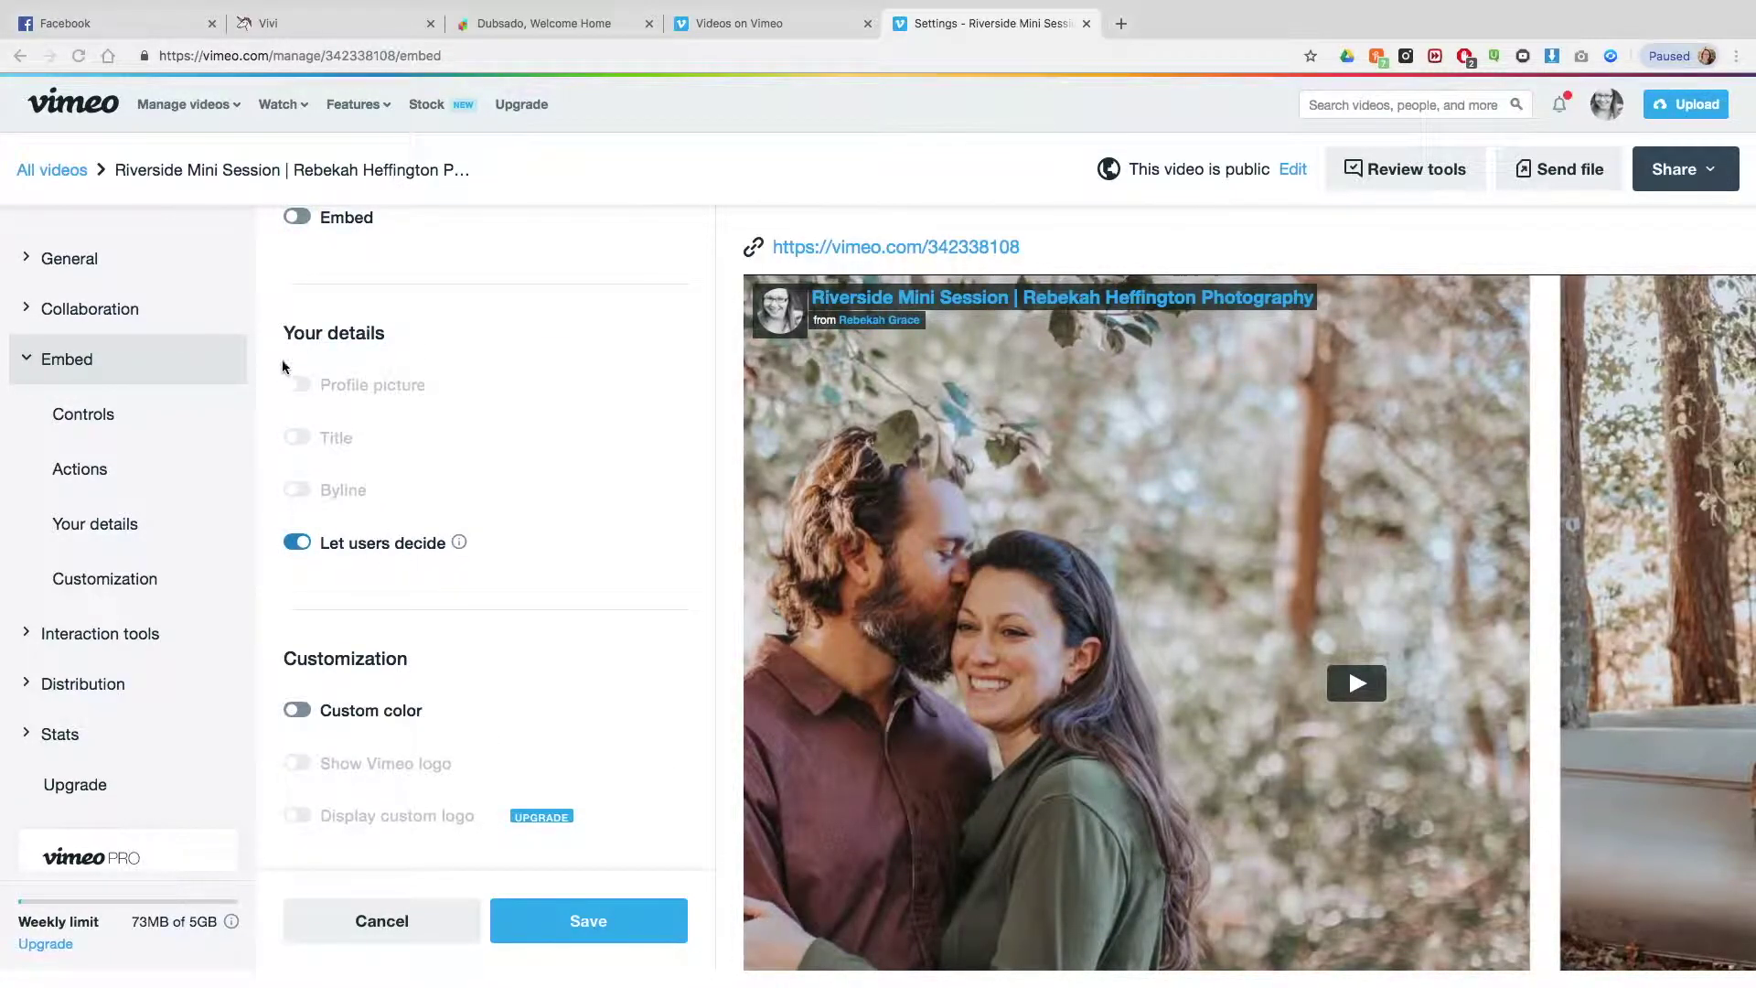
click(297, 541)
click(297, 385)
click(298, 437)
click(299, 490)
scroll(366, 540, down, 1)
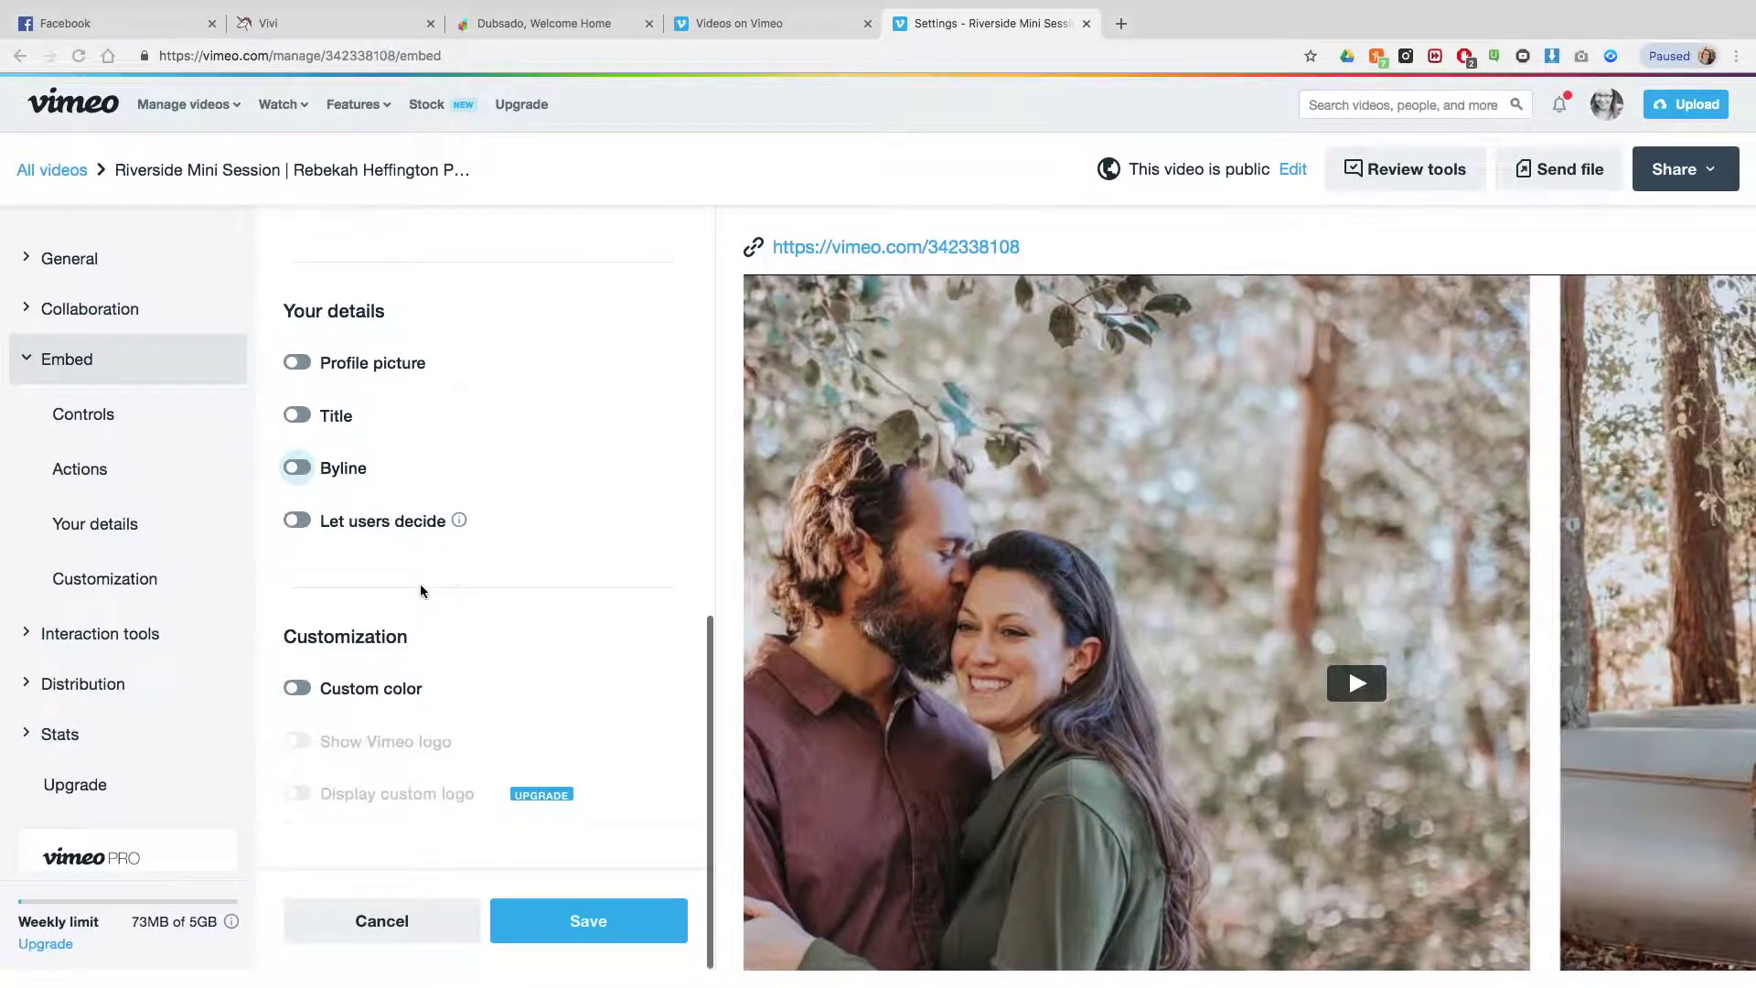
click(586, 920)
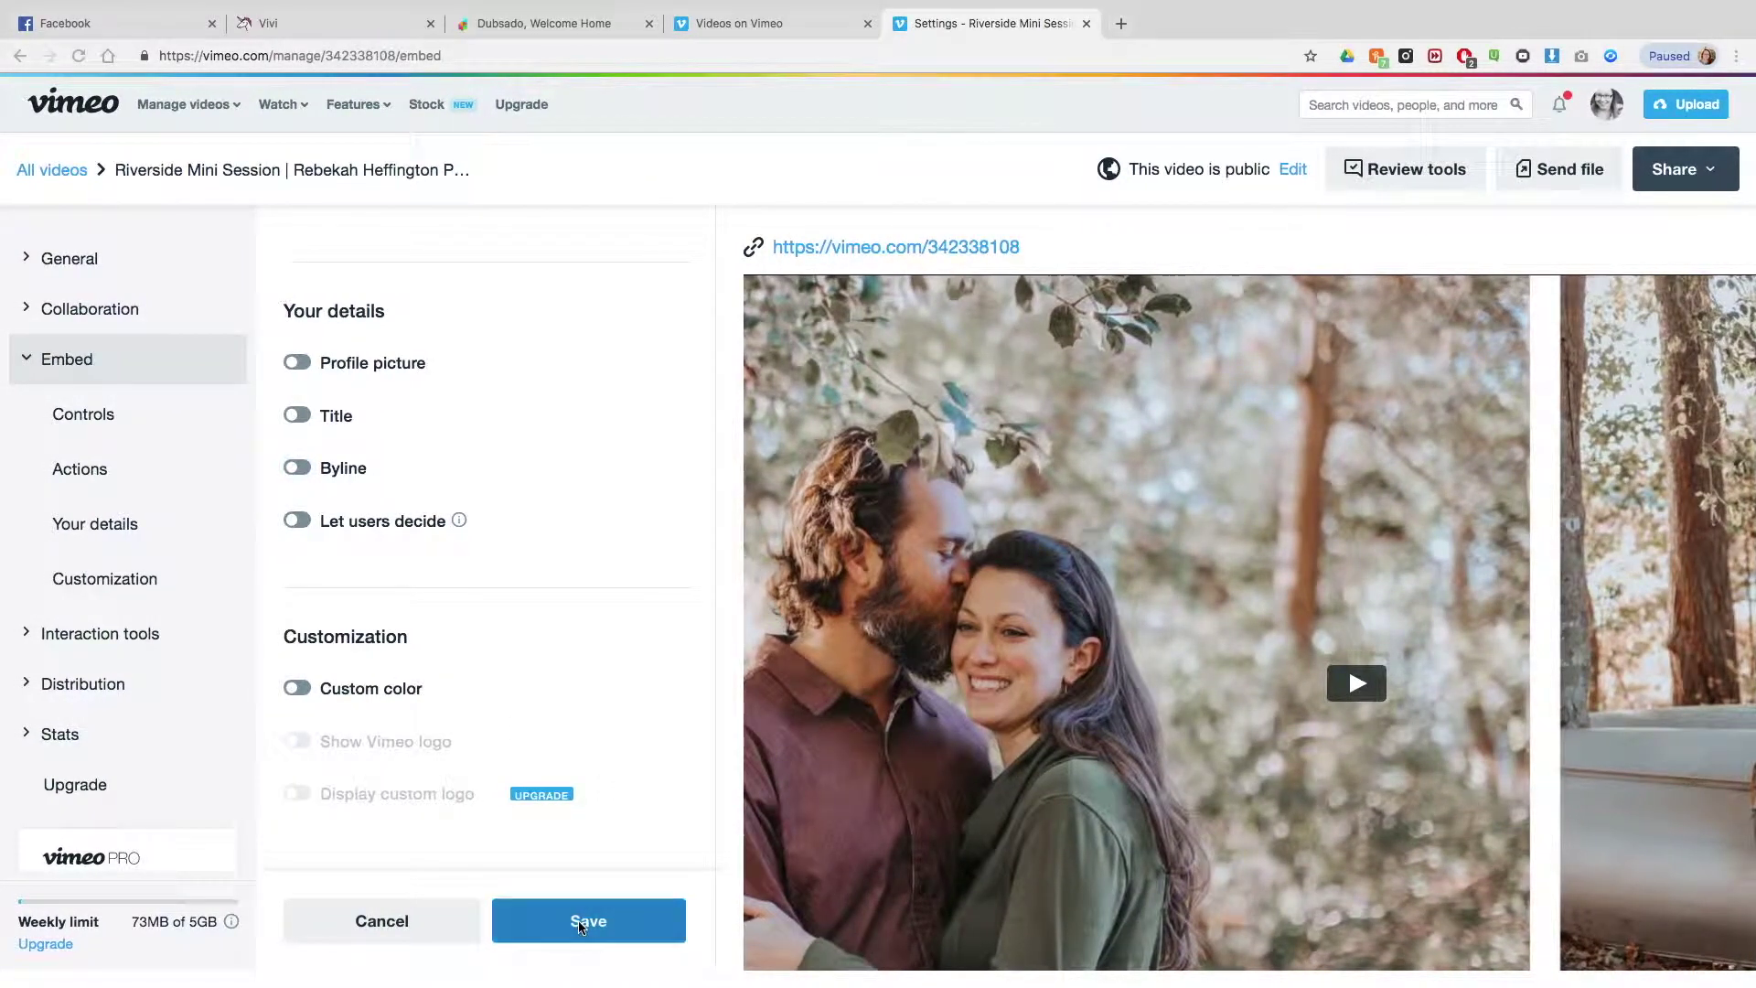
Step: Open the video's public page, bring up its sharing options and select the embed code
scroll(546, 393, up, 8)
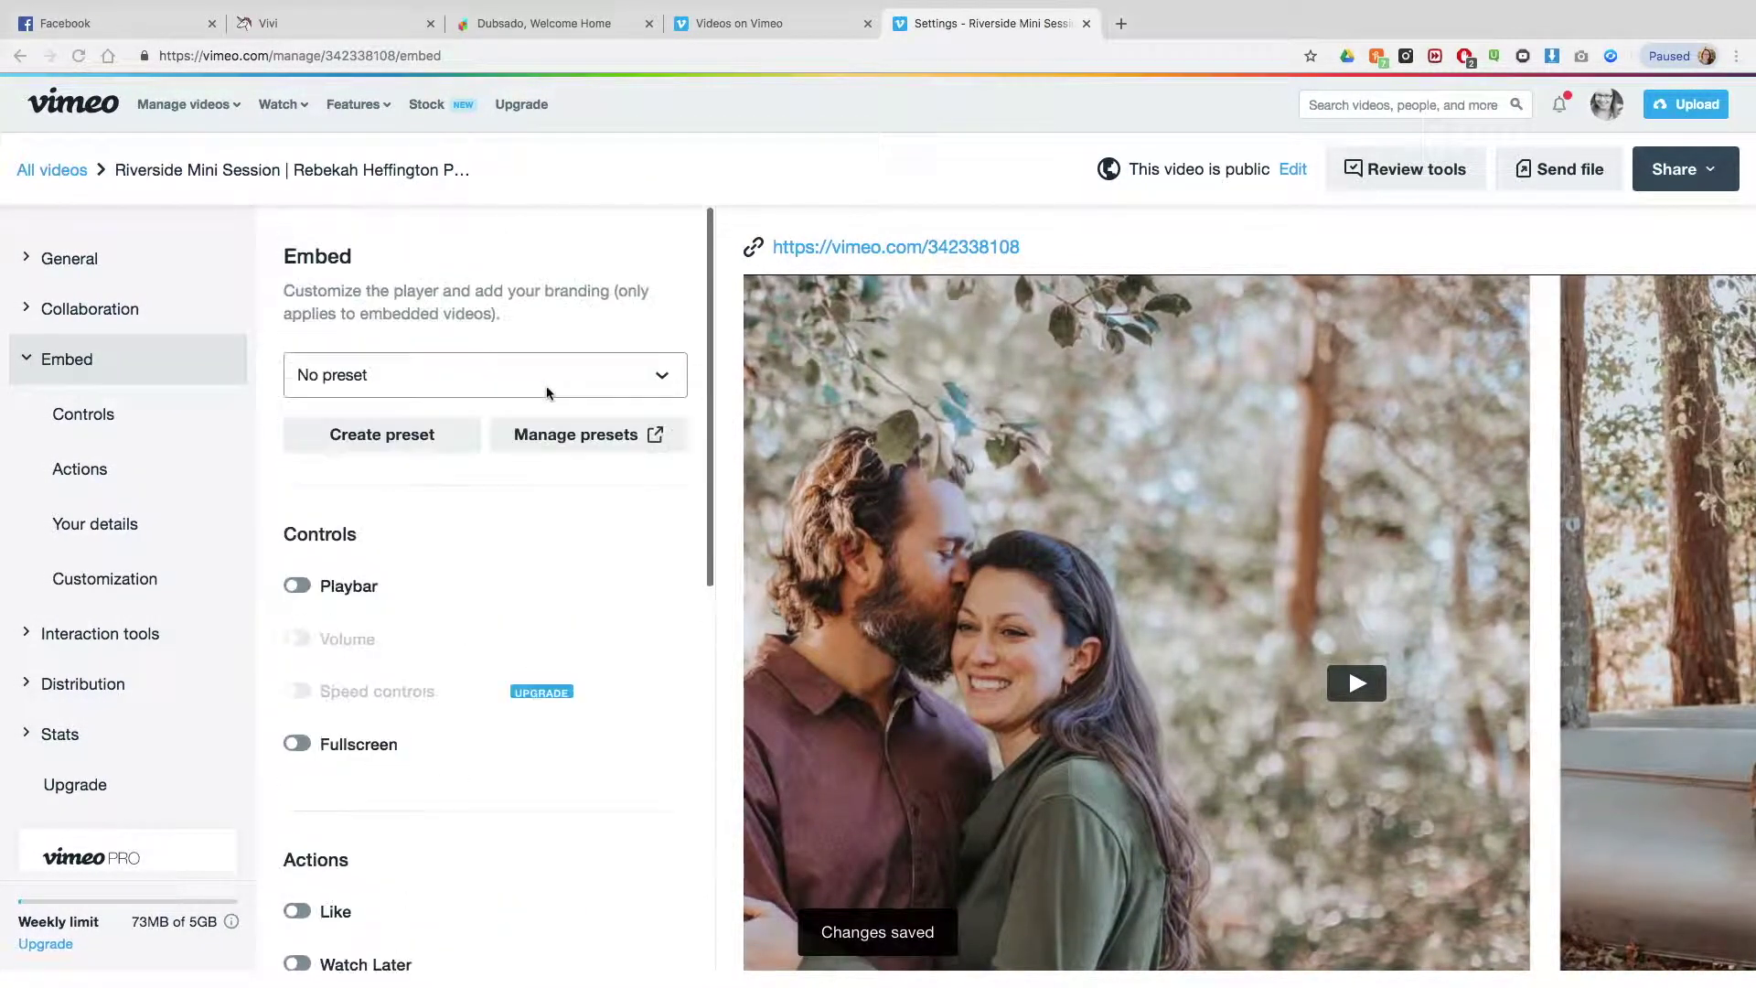
click(870, 248)
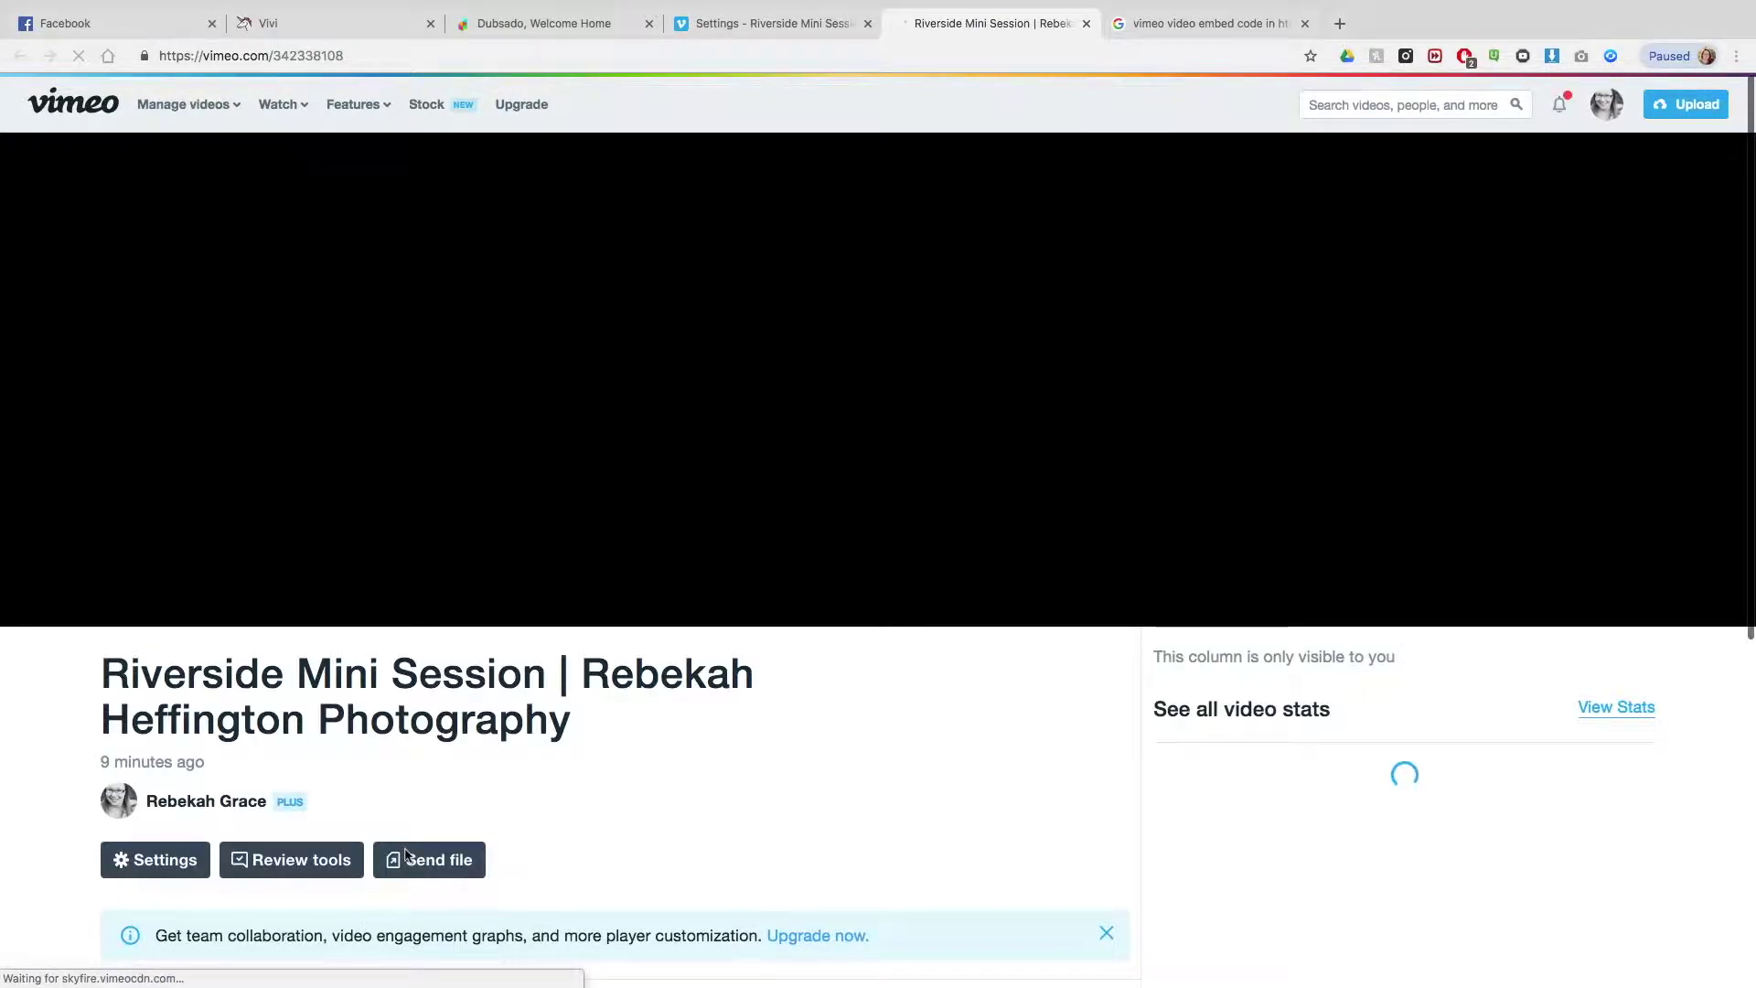
scroll(922, 654, down, 7)
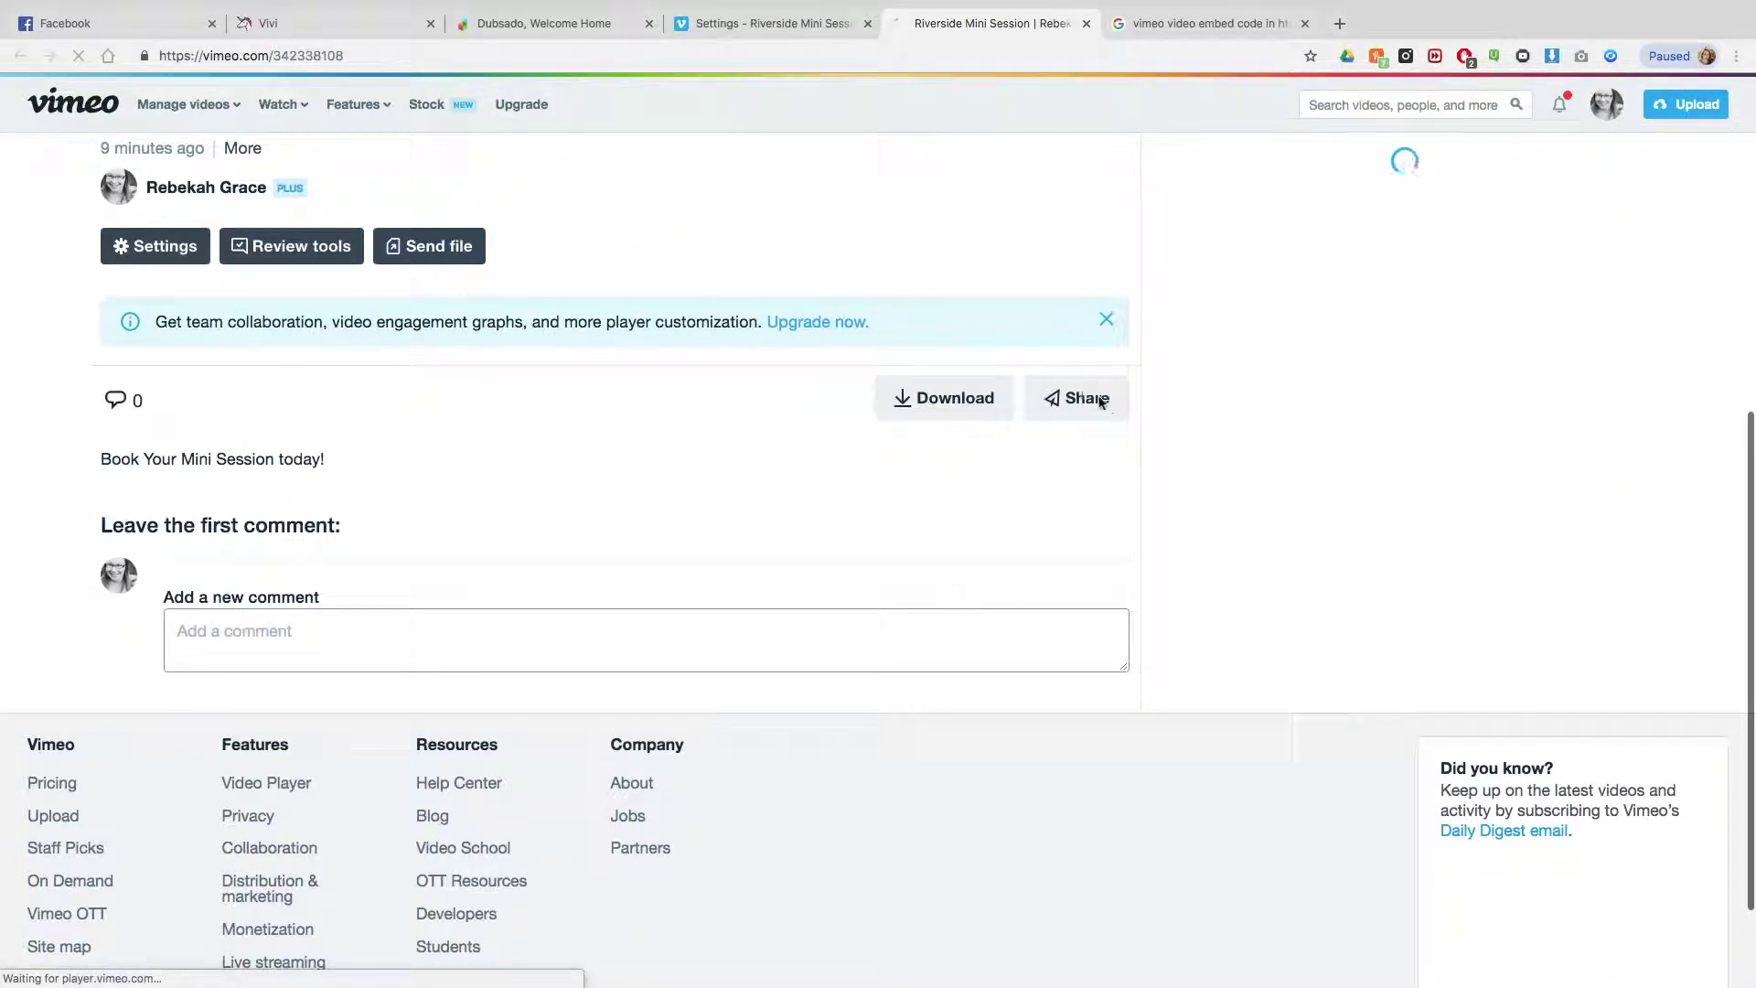
click(295, 196)
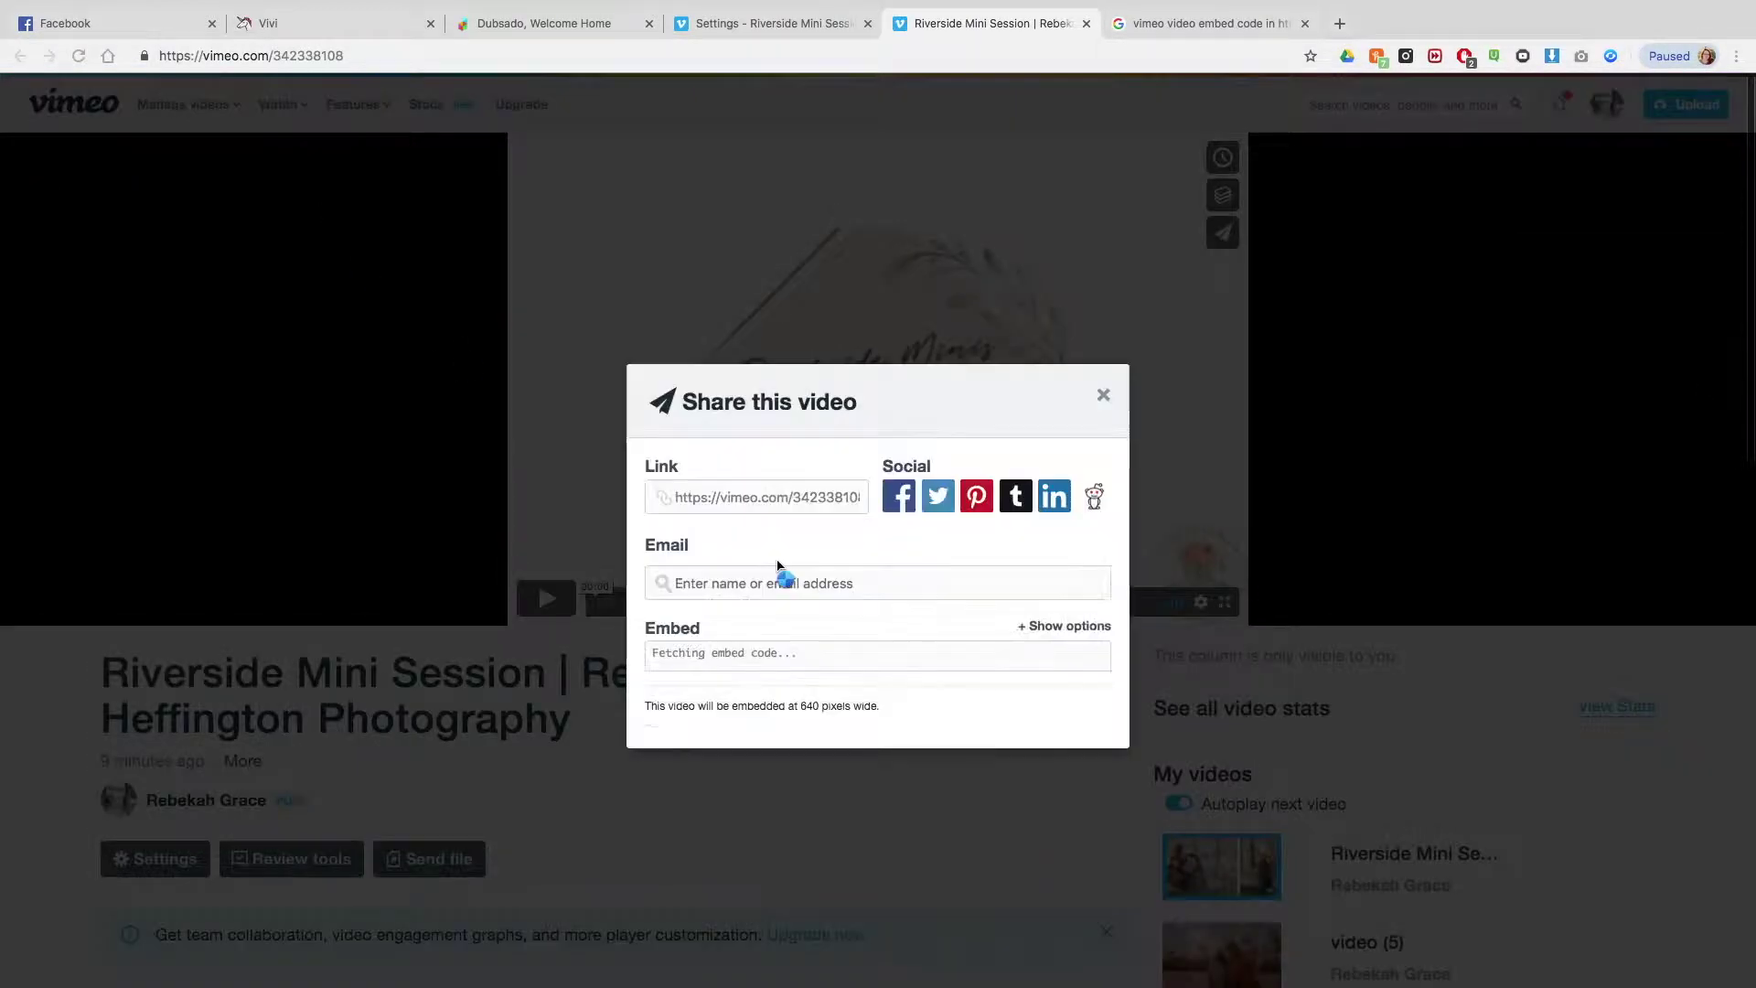
click(839, 654)
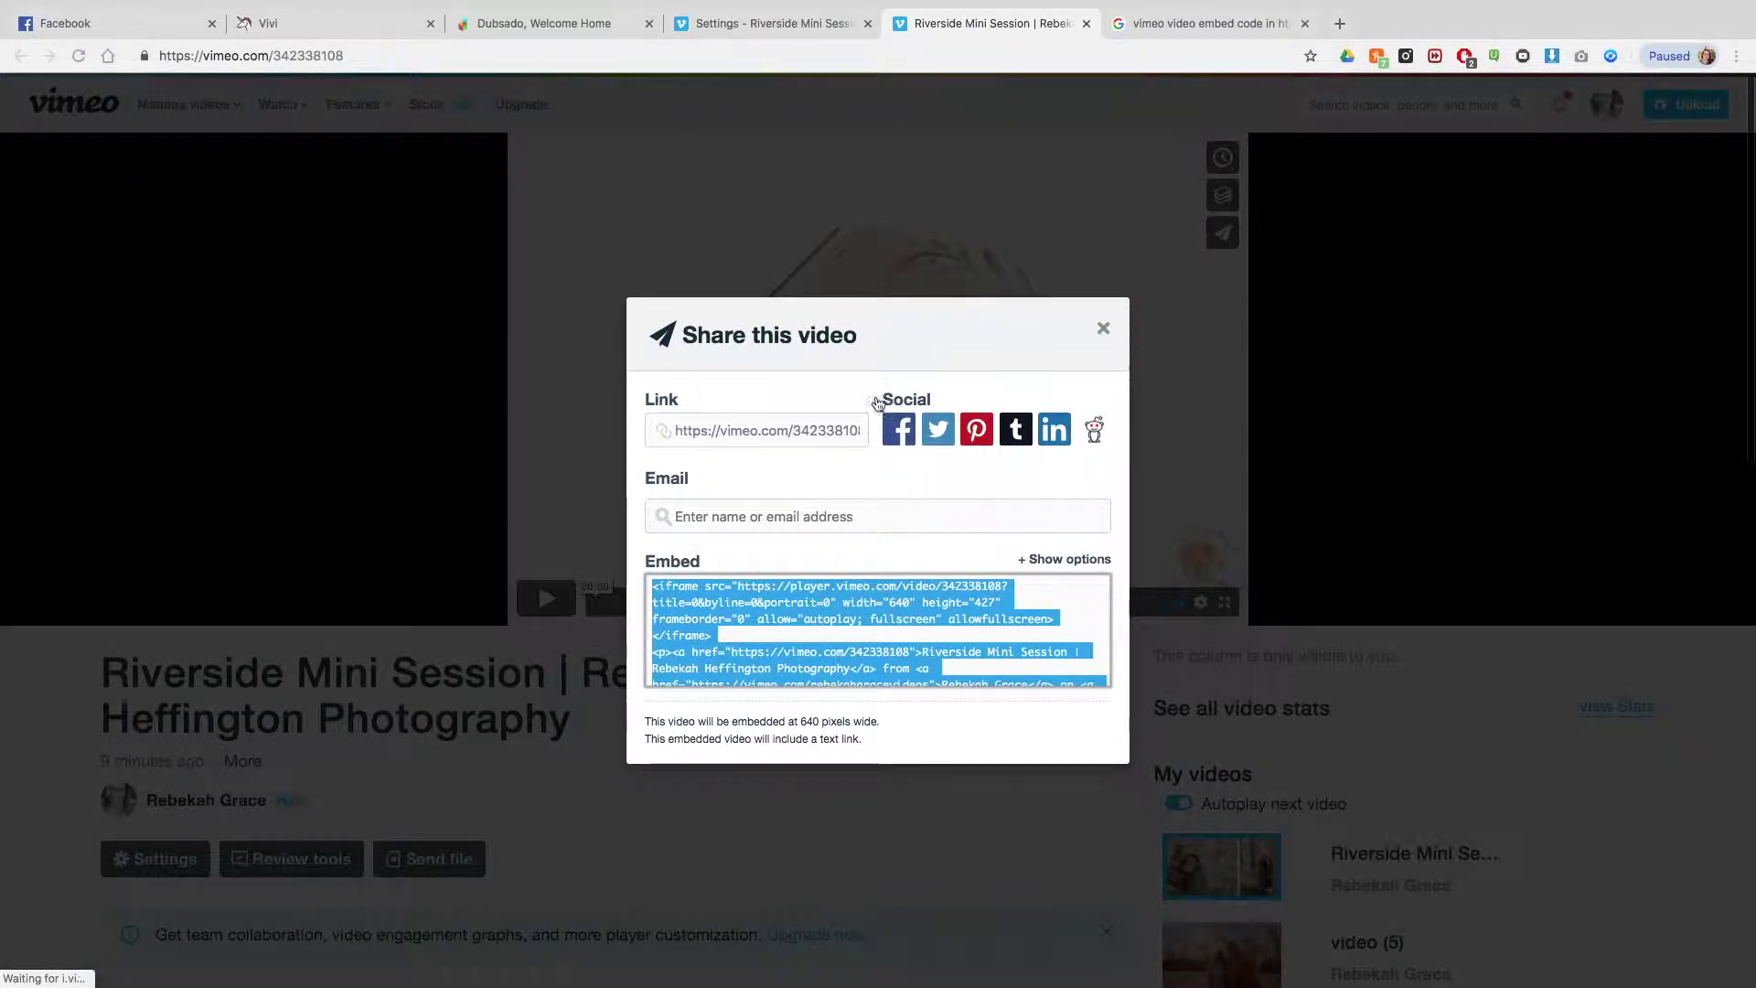
Step: Make the embed responsive with autoplay and looping, remove the text link underneath, and select the updated embed code
click(1064, 561)
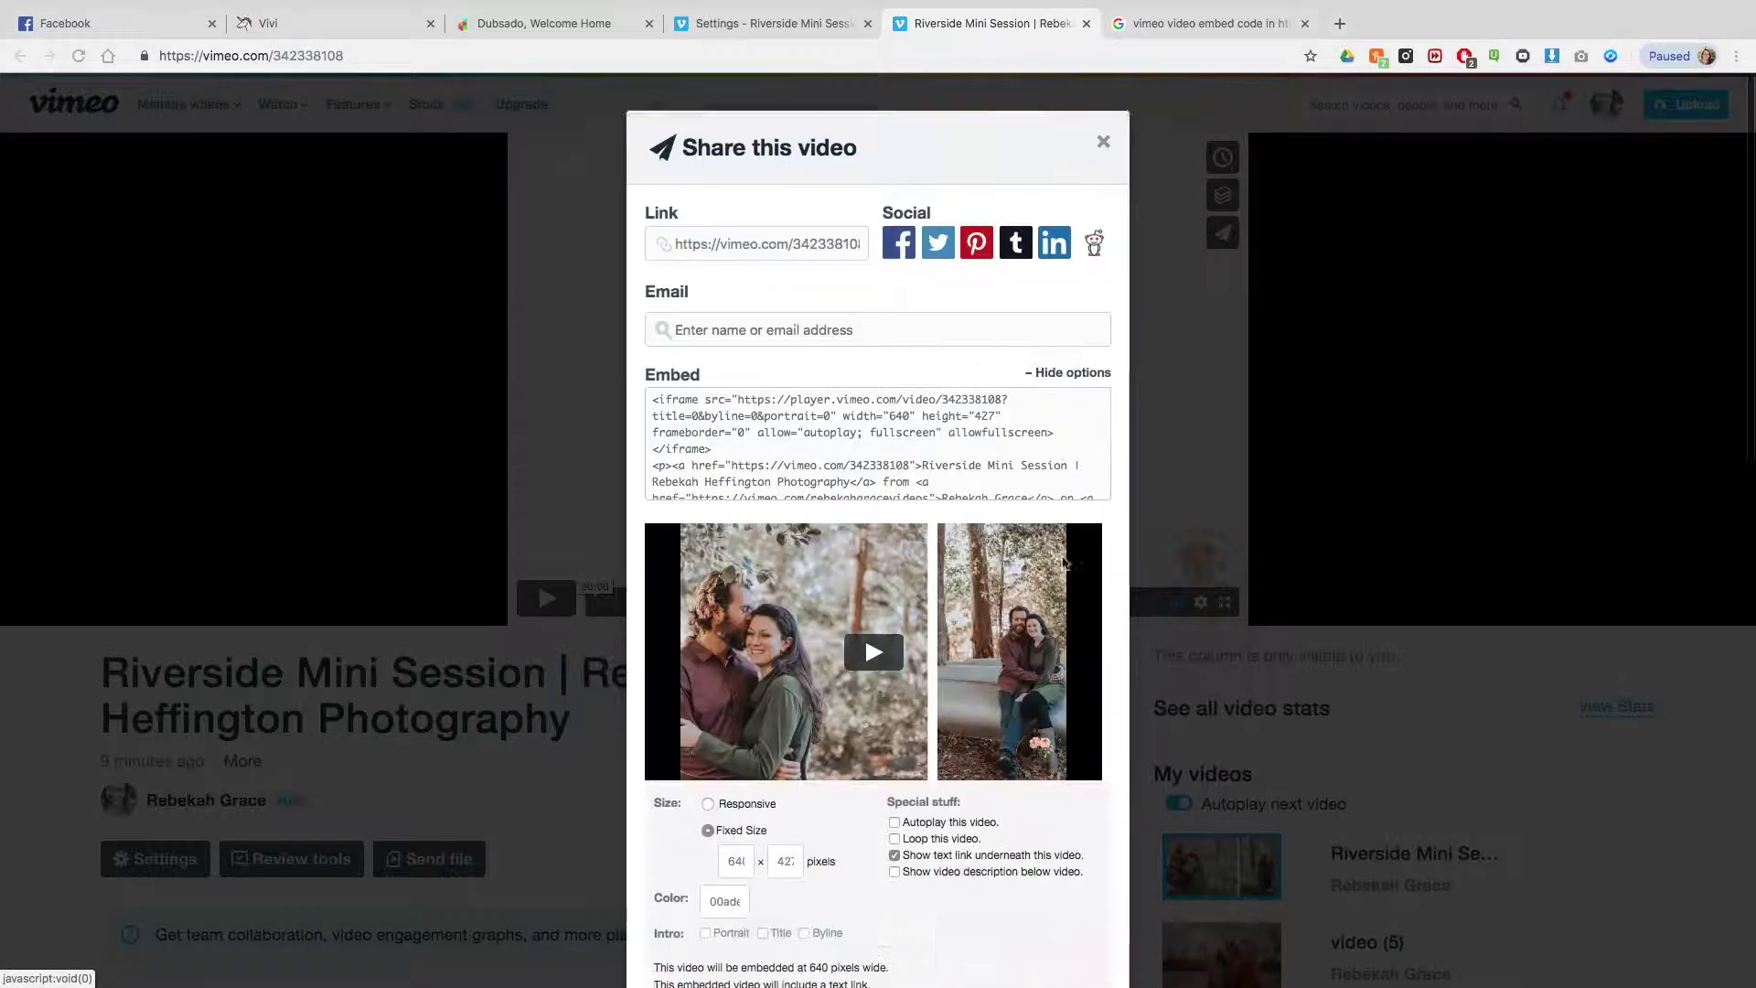
click(743, 772)
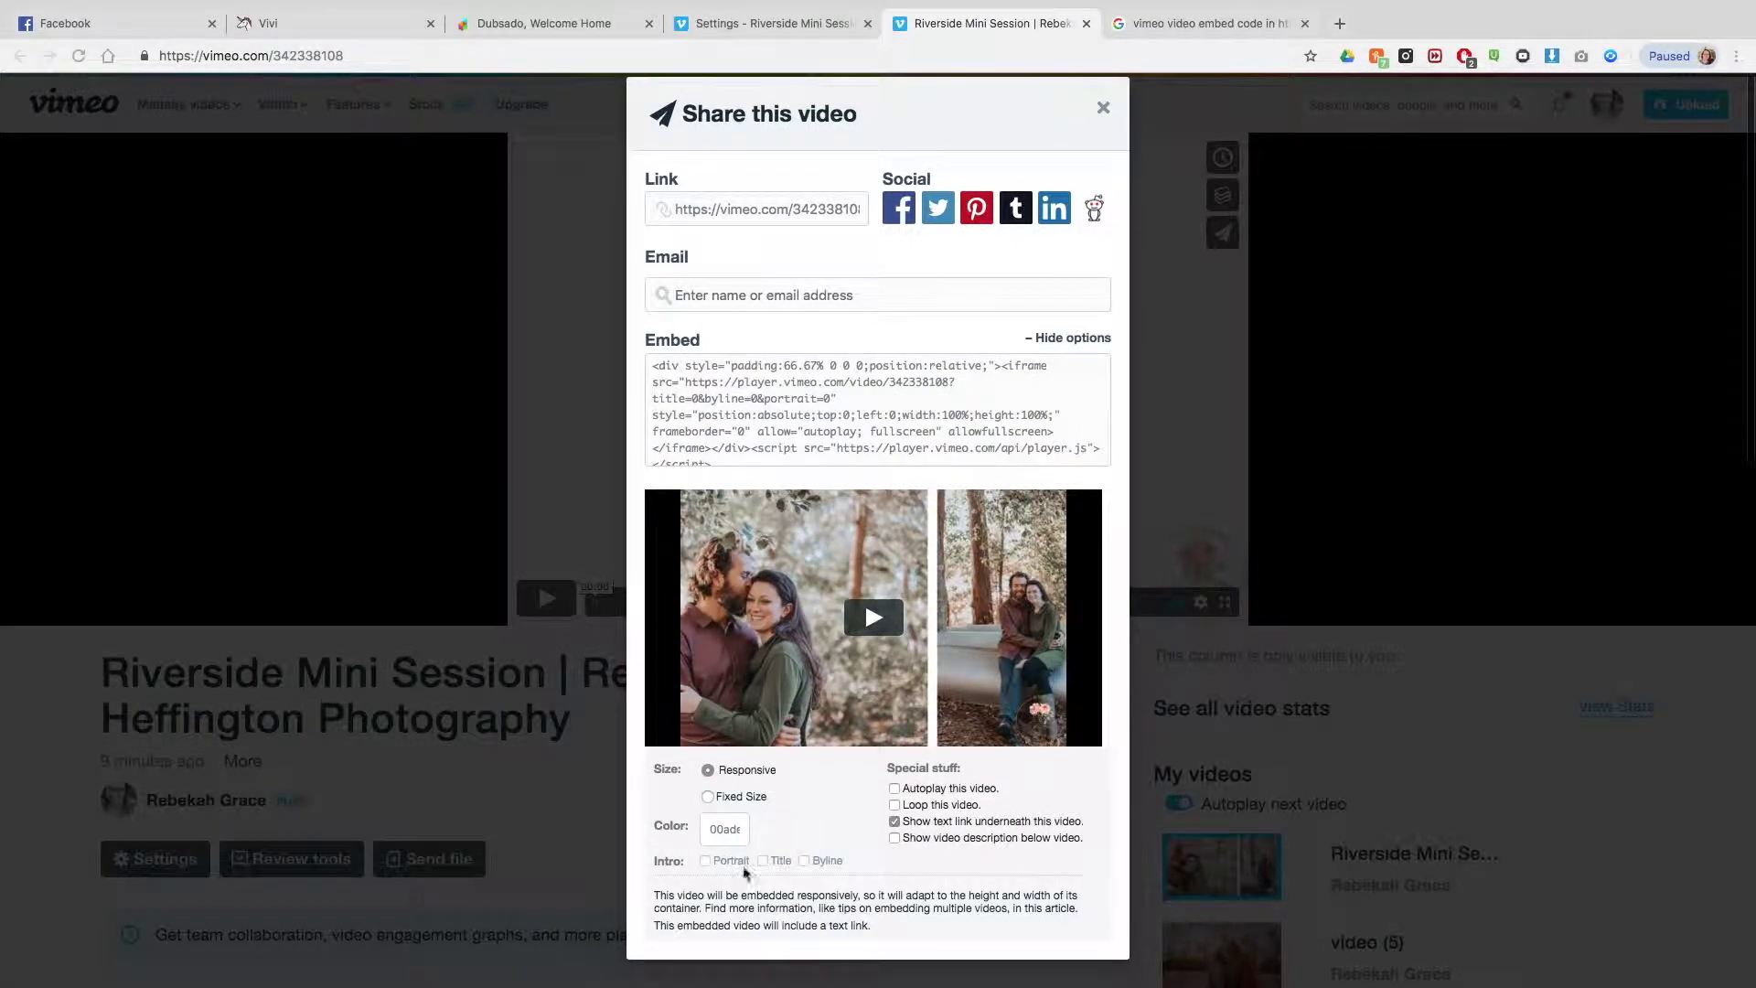
click(895, 788)
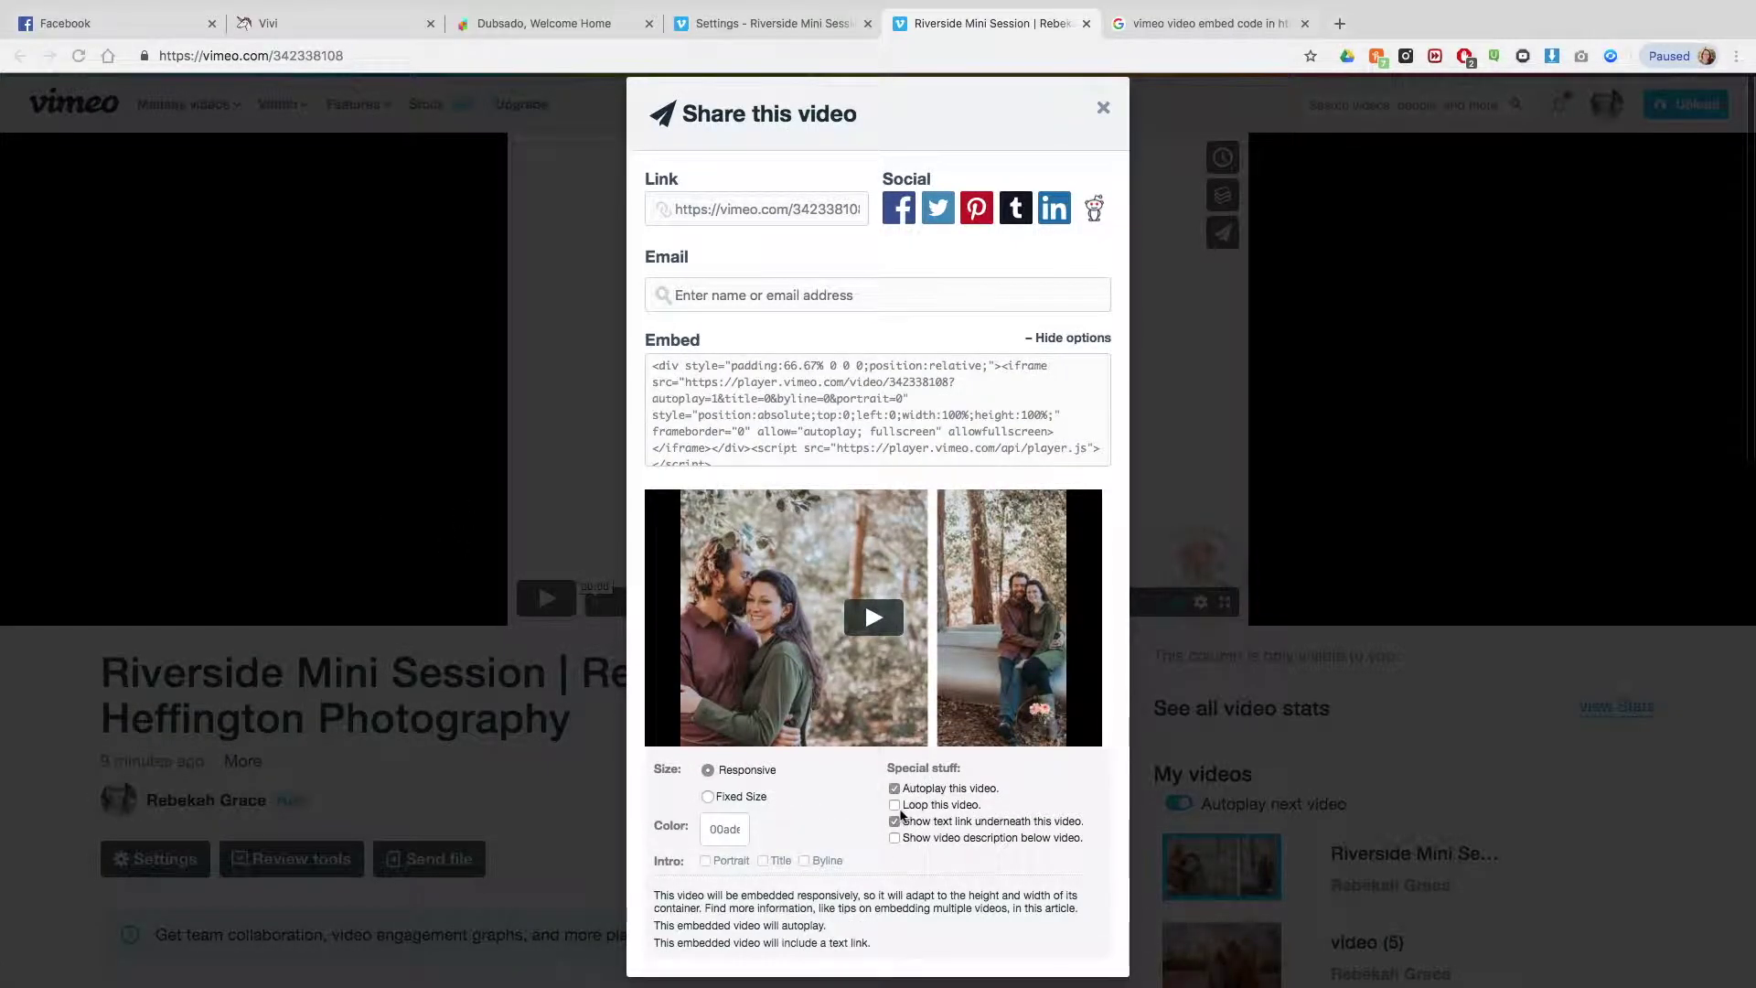
click(896, 805)
click(896, 823)
click(878, 412)
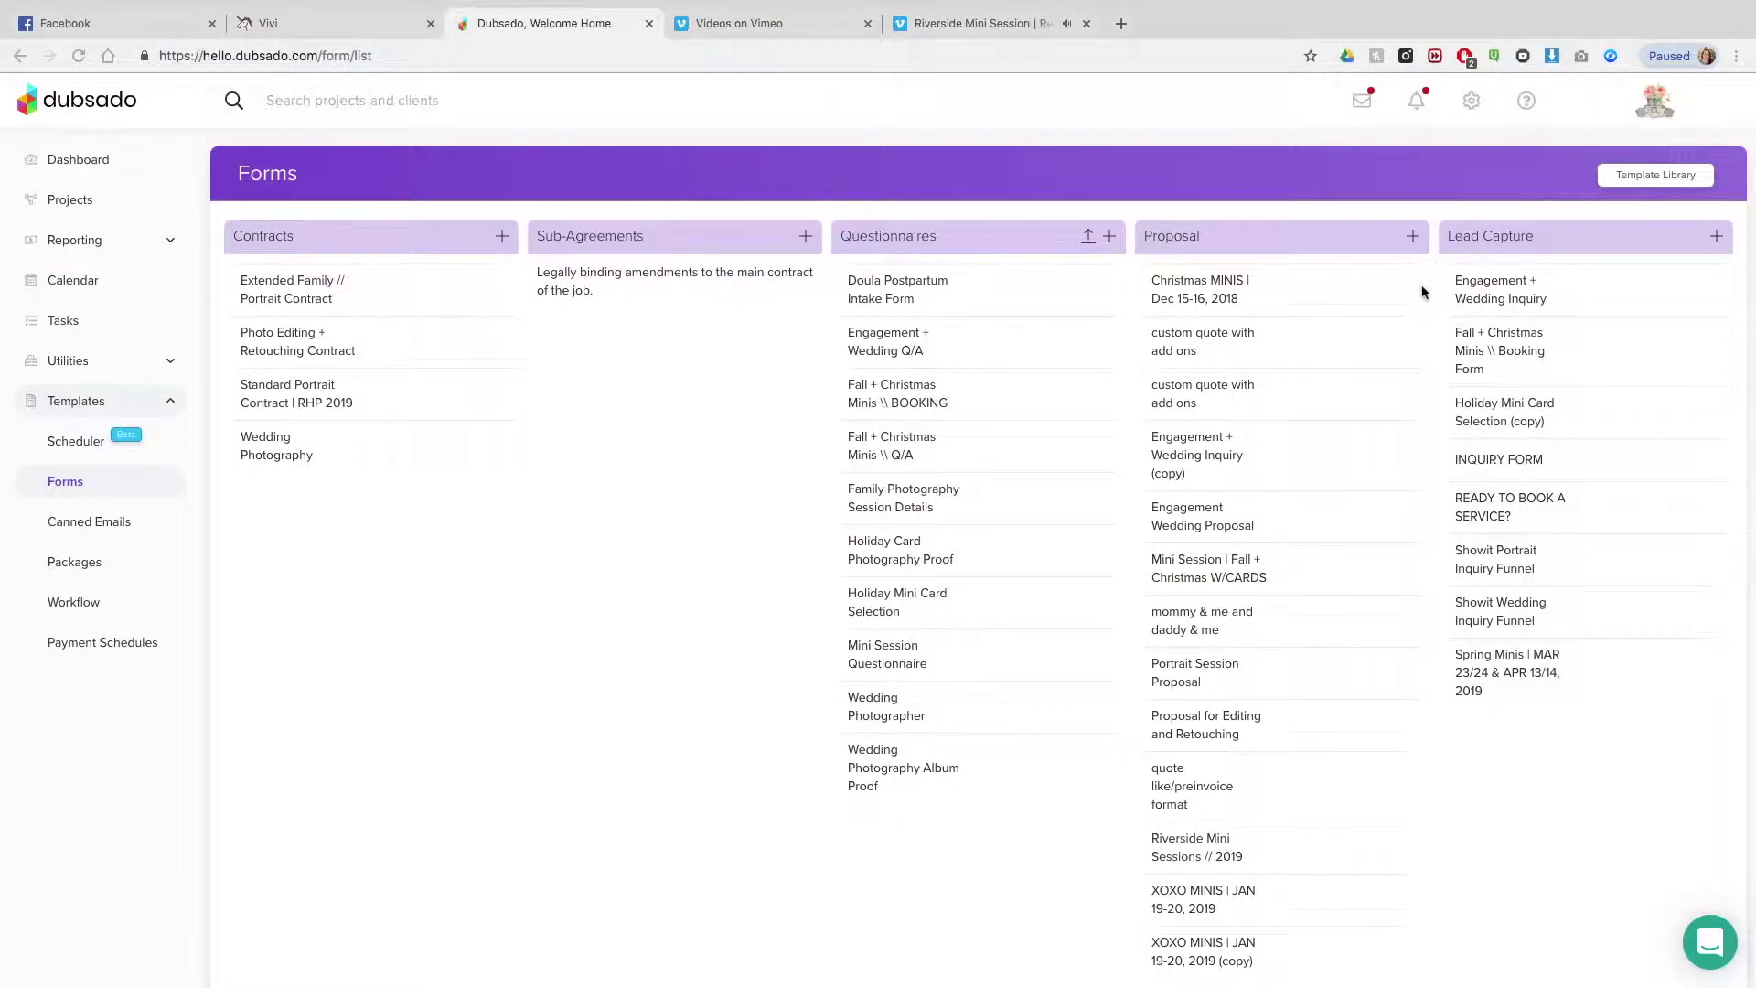
Step: In Dubsado, open the Riverside Mini Sessions // 2019 proposal's settings, clear its payment schedule and review the remaining options
click(1205, 850)
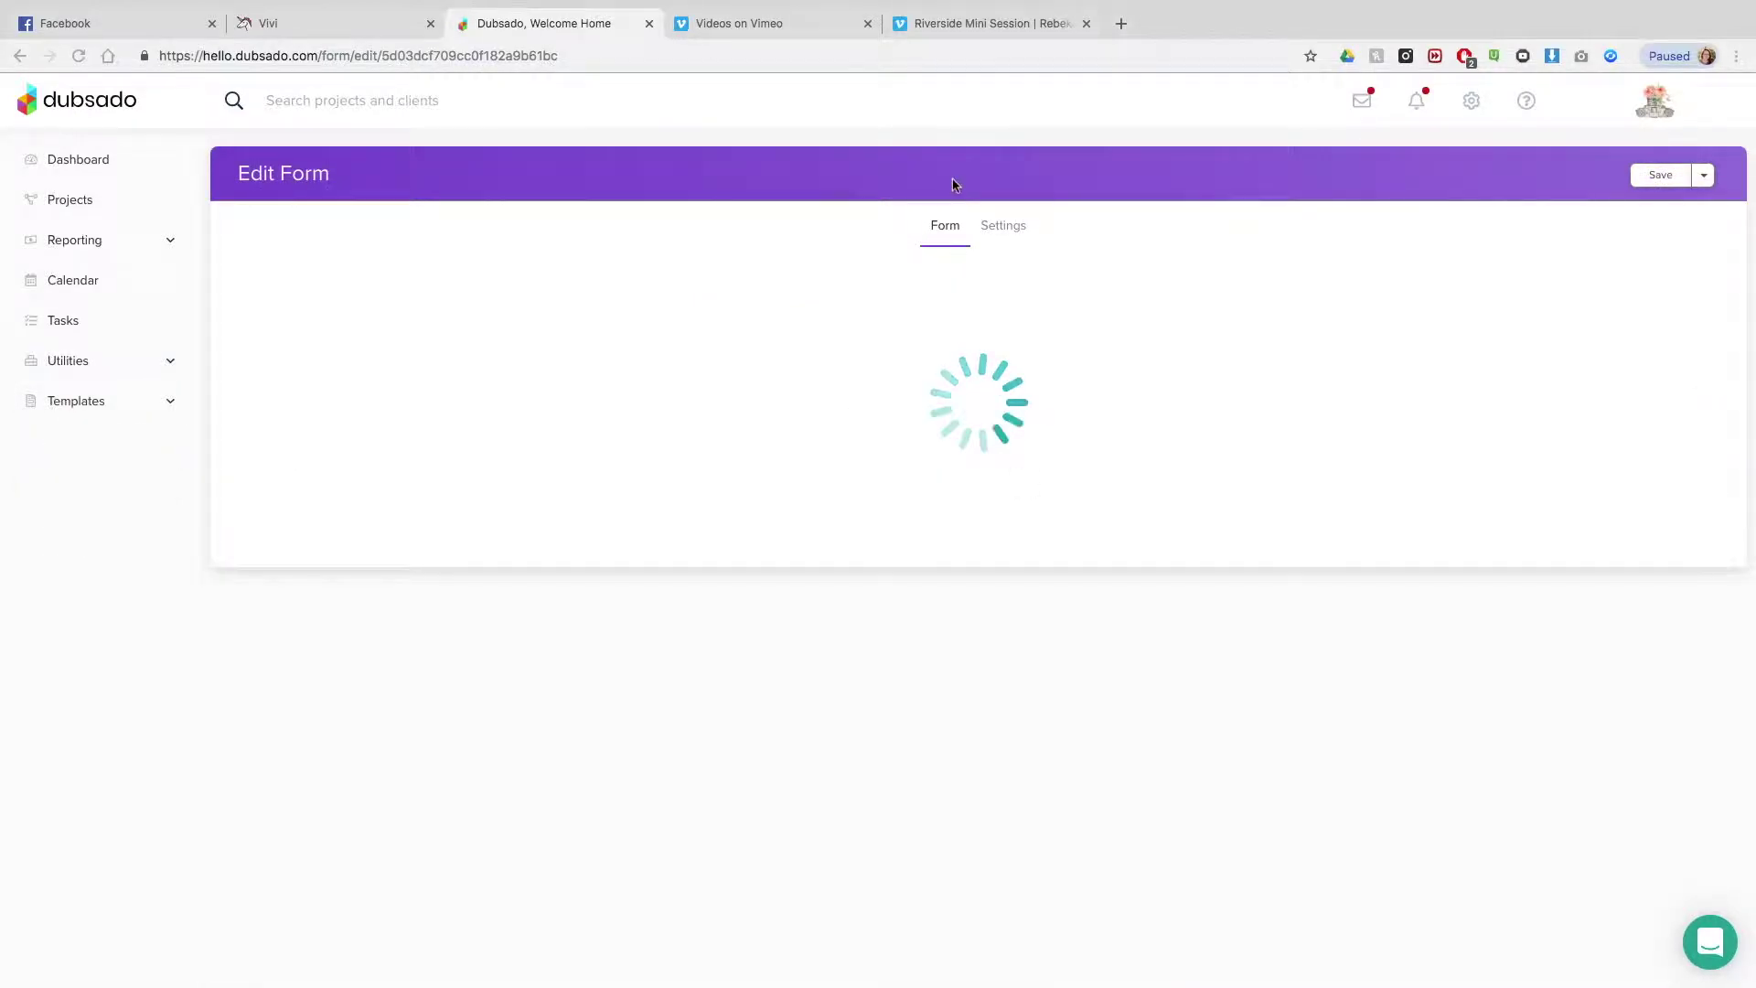
click(1005, 228)
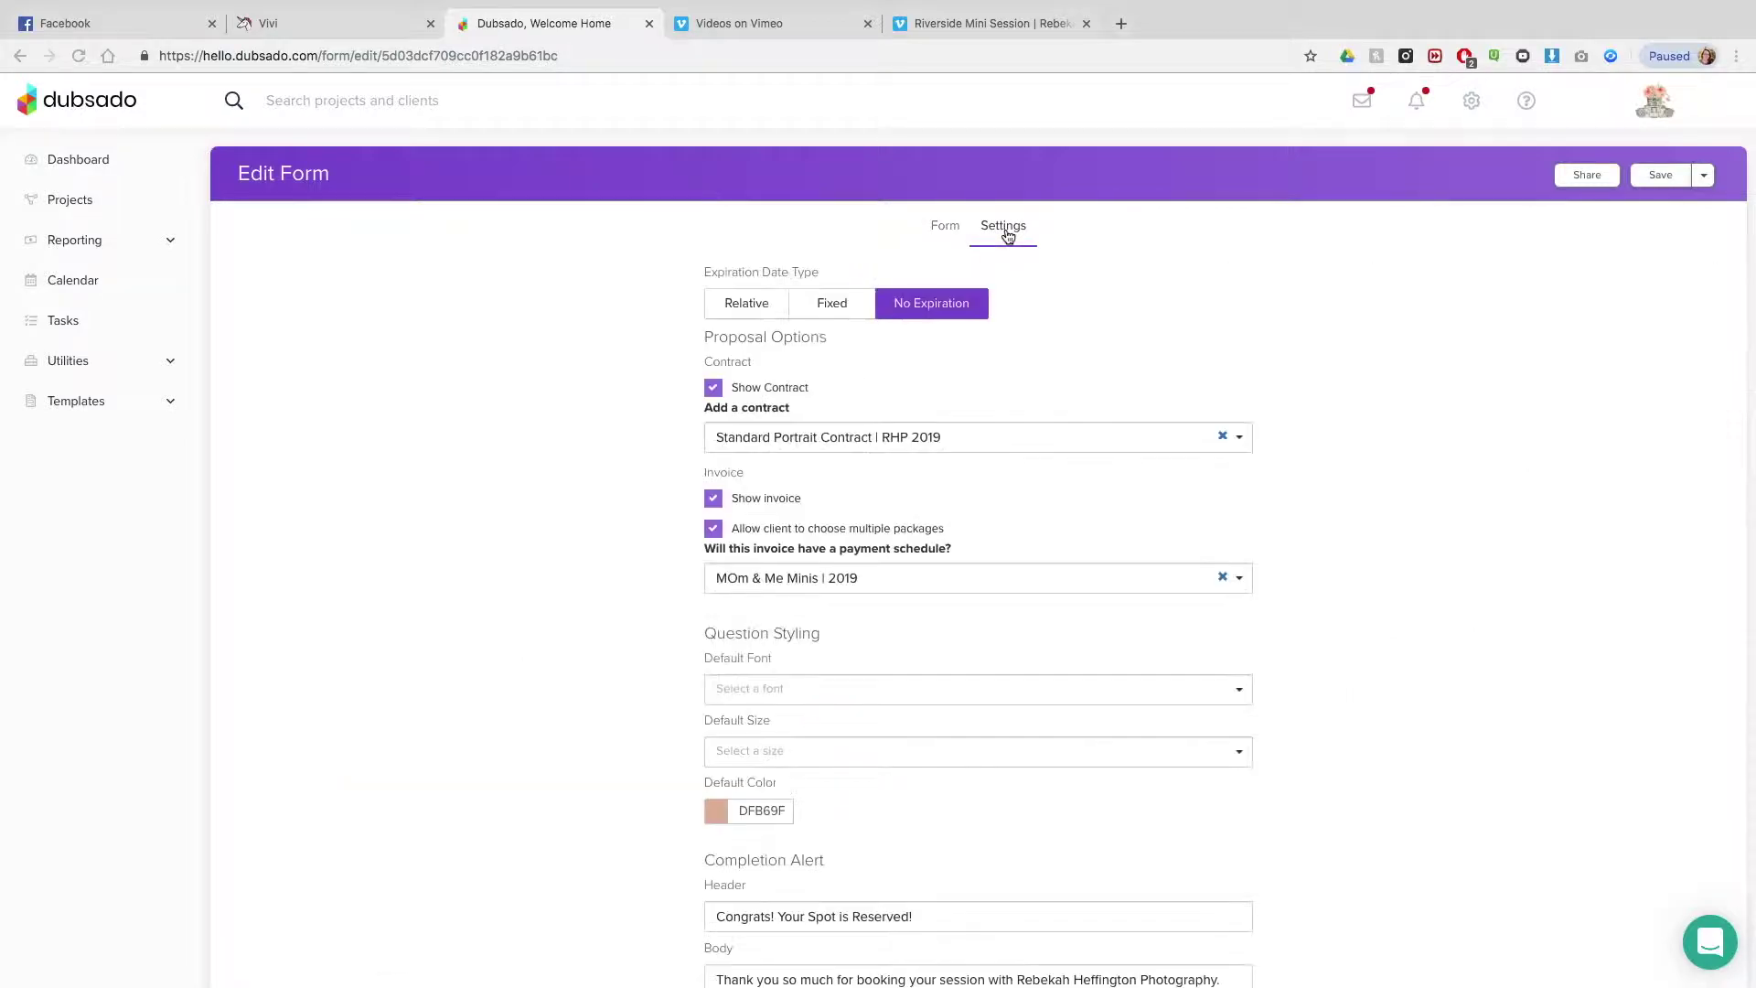
click(1223, 578)
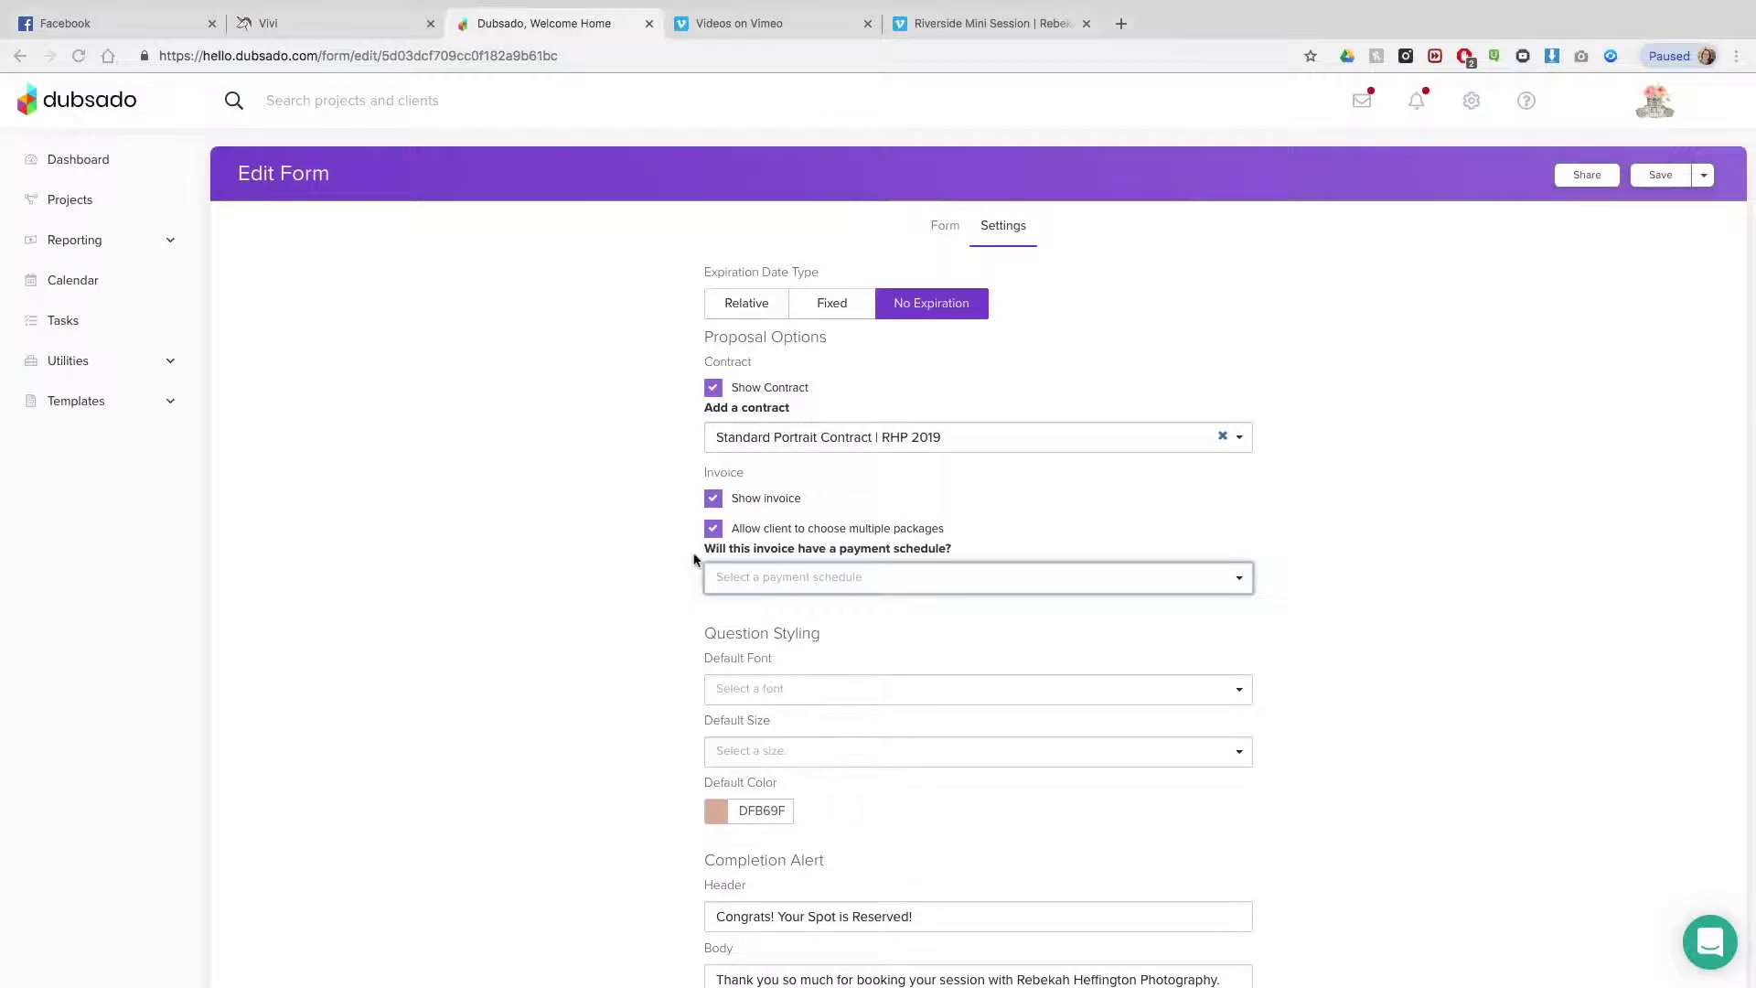
scroll(694, 560, down, 7)
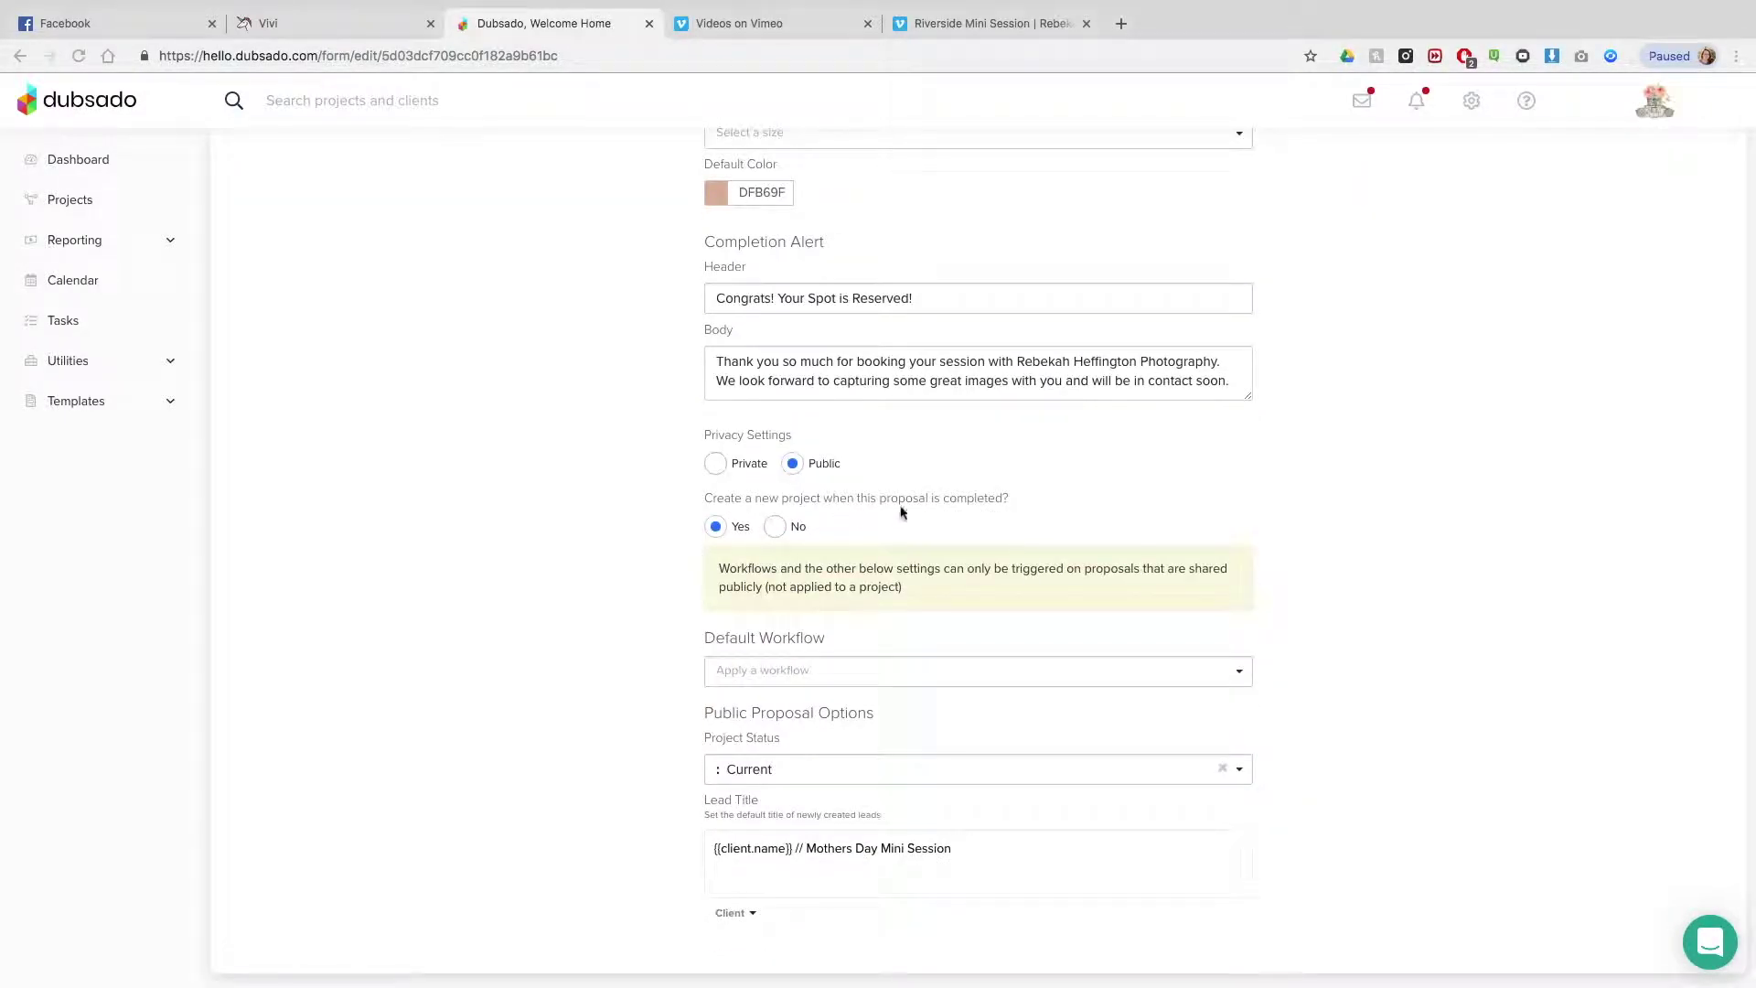
scroll(581, 576, up, 7)
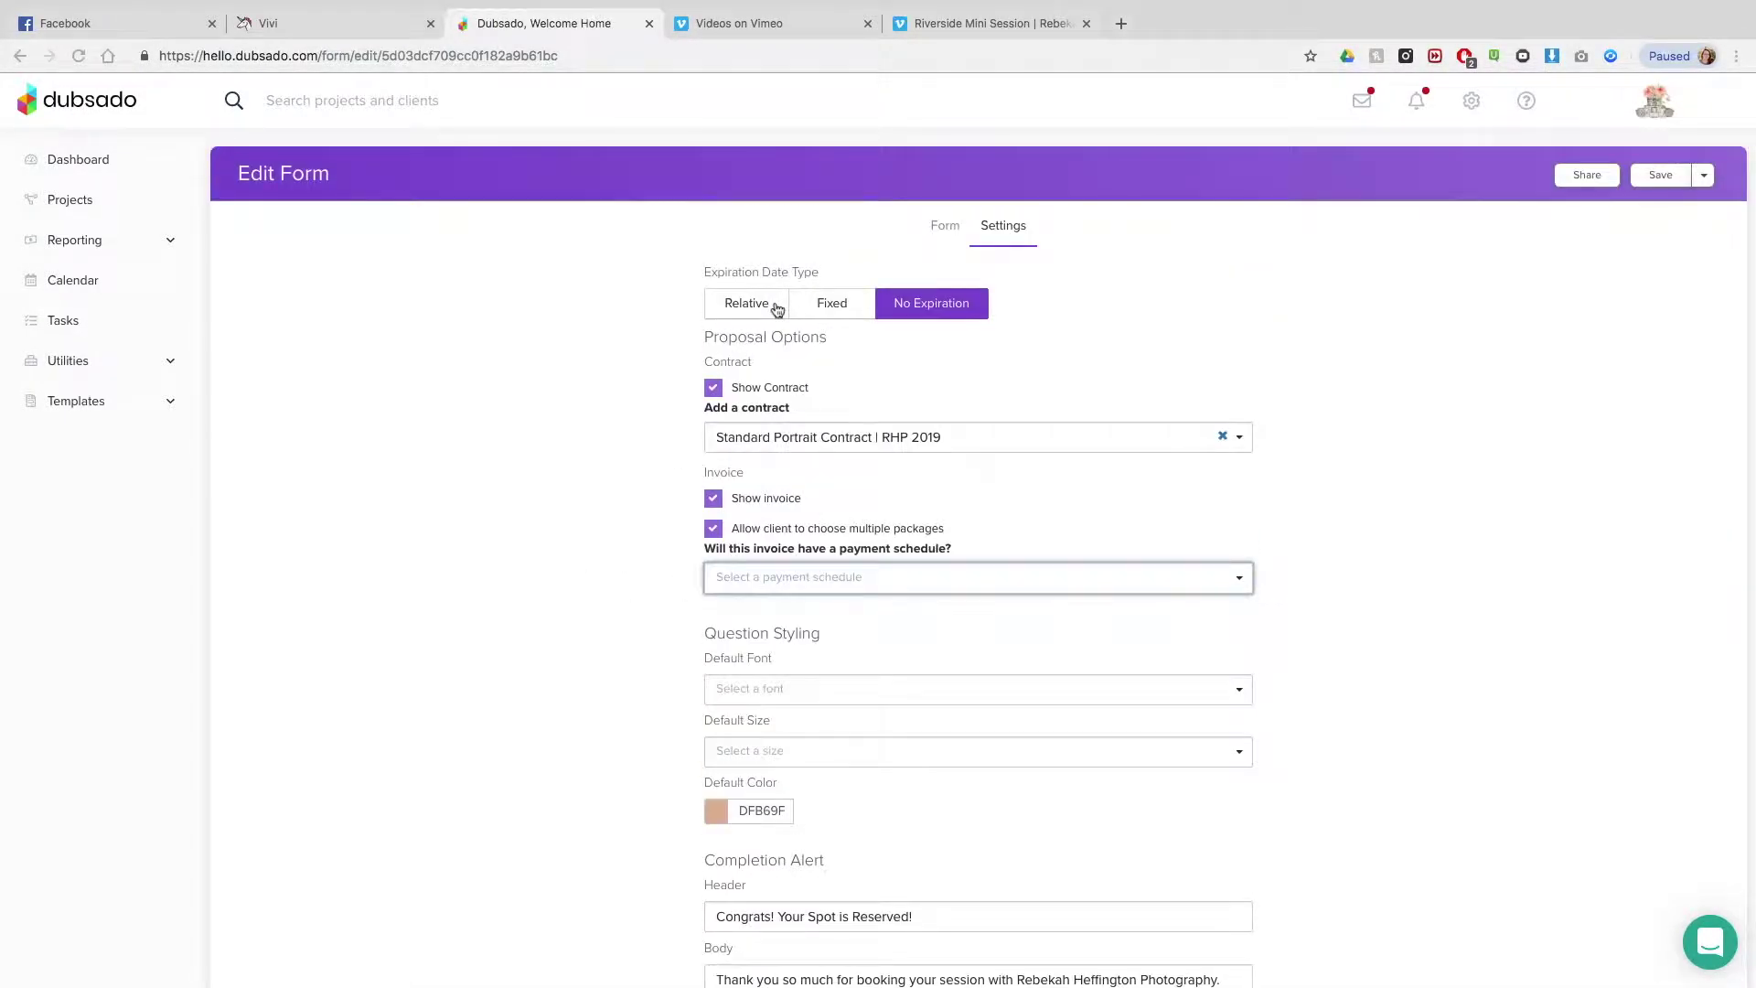
Step: Return to the proposal's form content and insert a code block above the first image placeholder
click(946, 228)
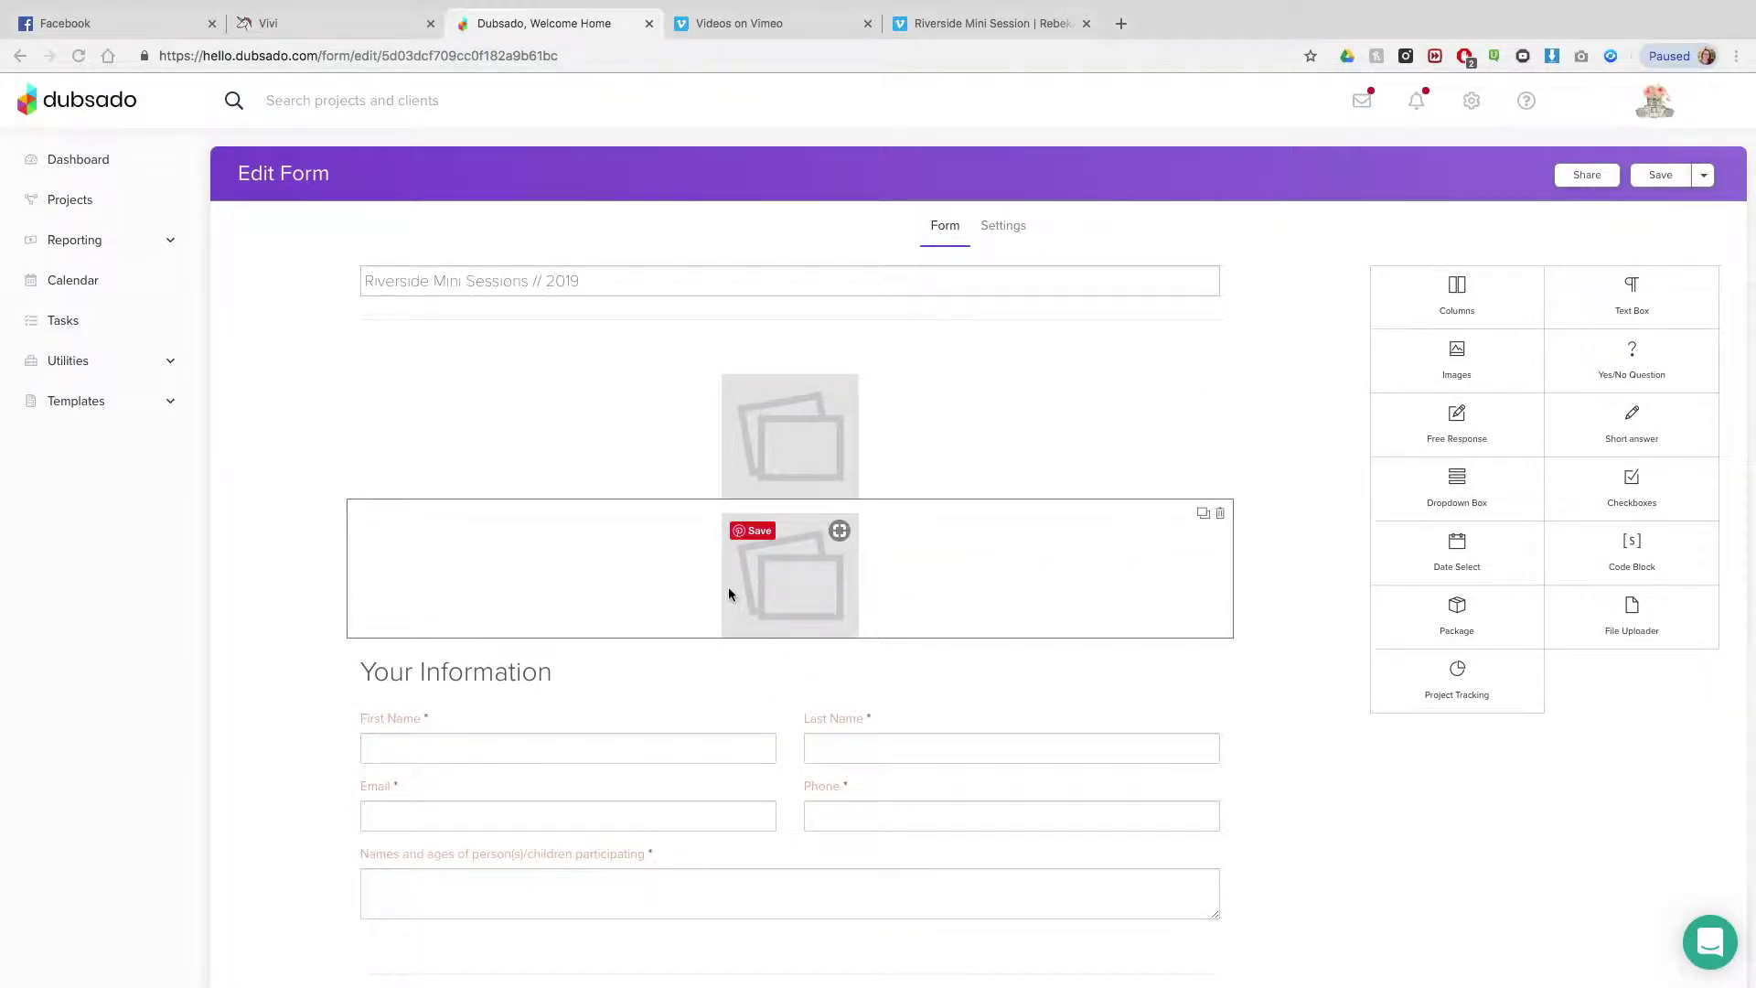
scroll(729, 594, down, 3)
scroll(914, 590, down, 2)
scroll(917, 592, up, 6)
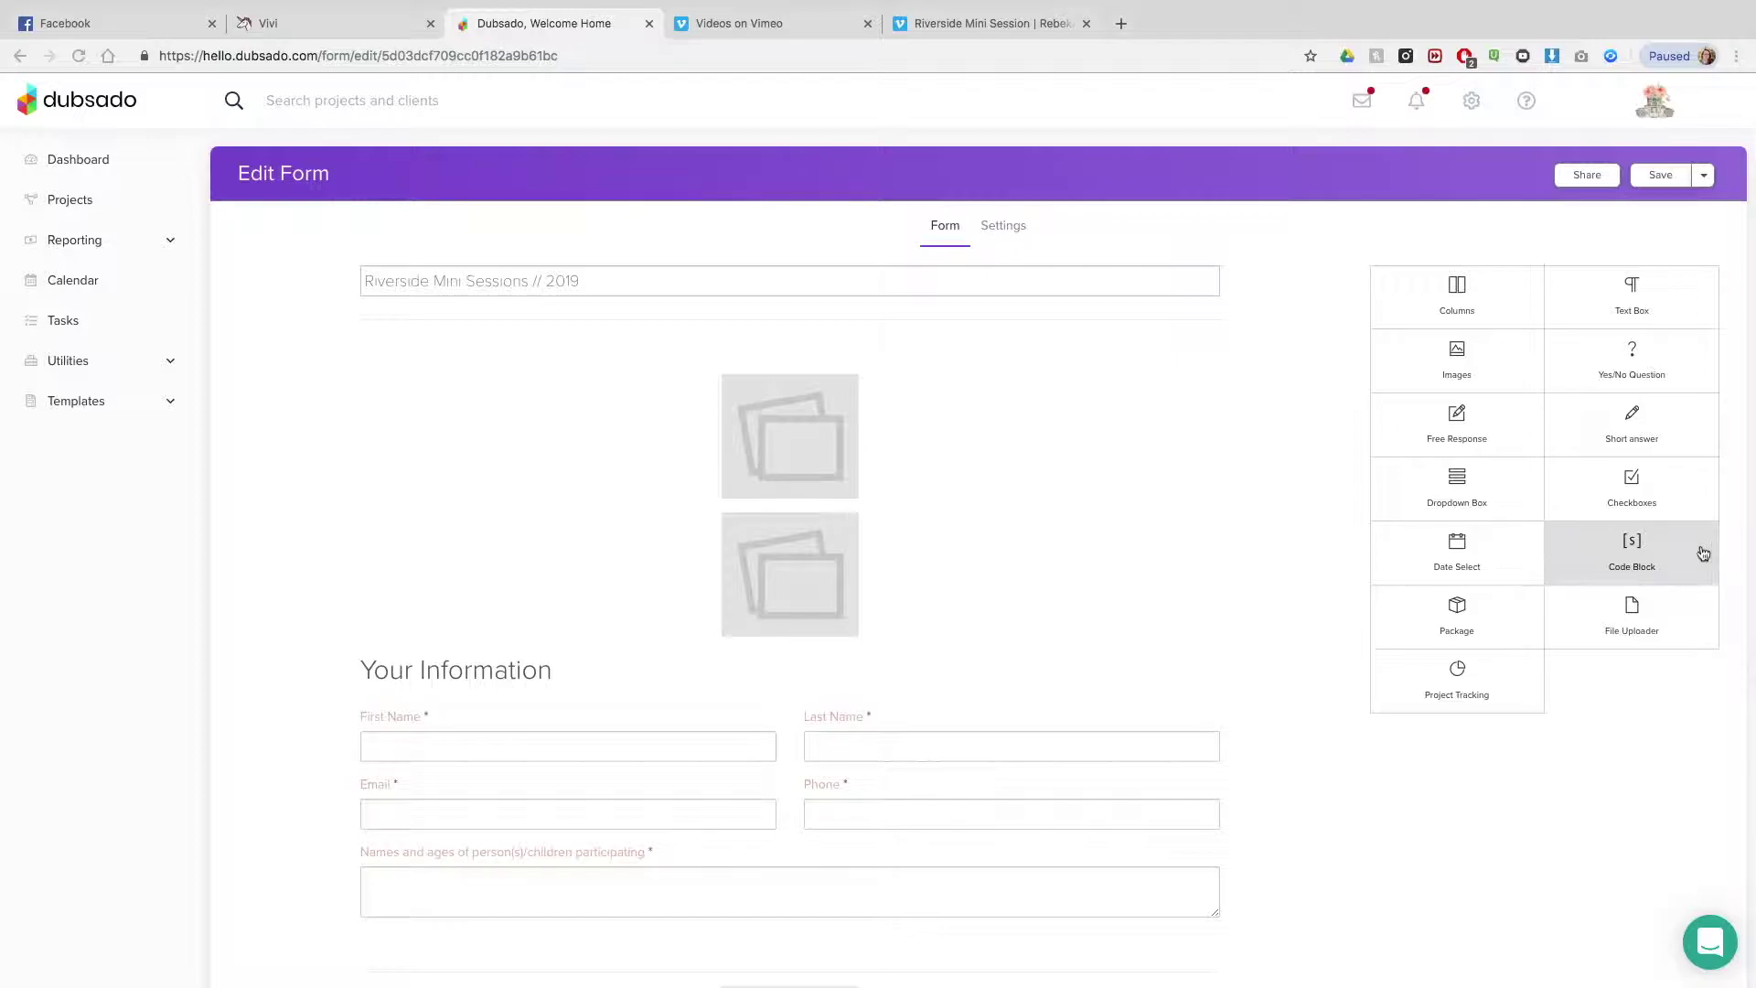
drag(1462, 533, 832, 387)
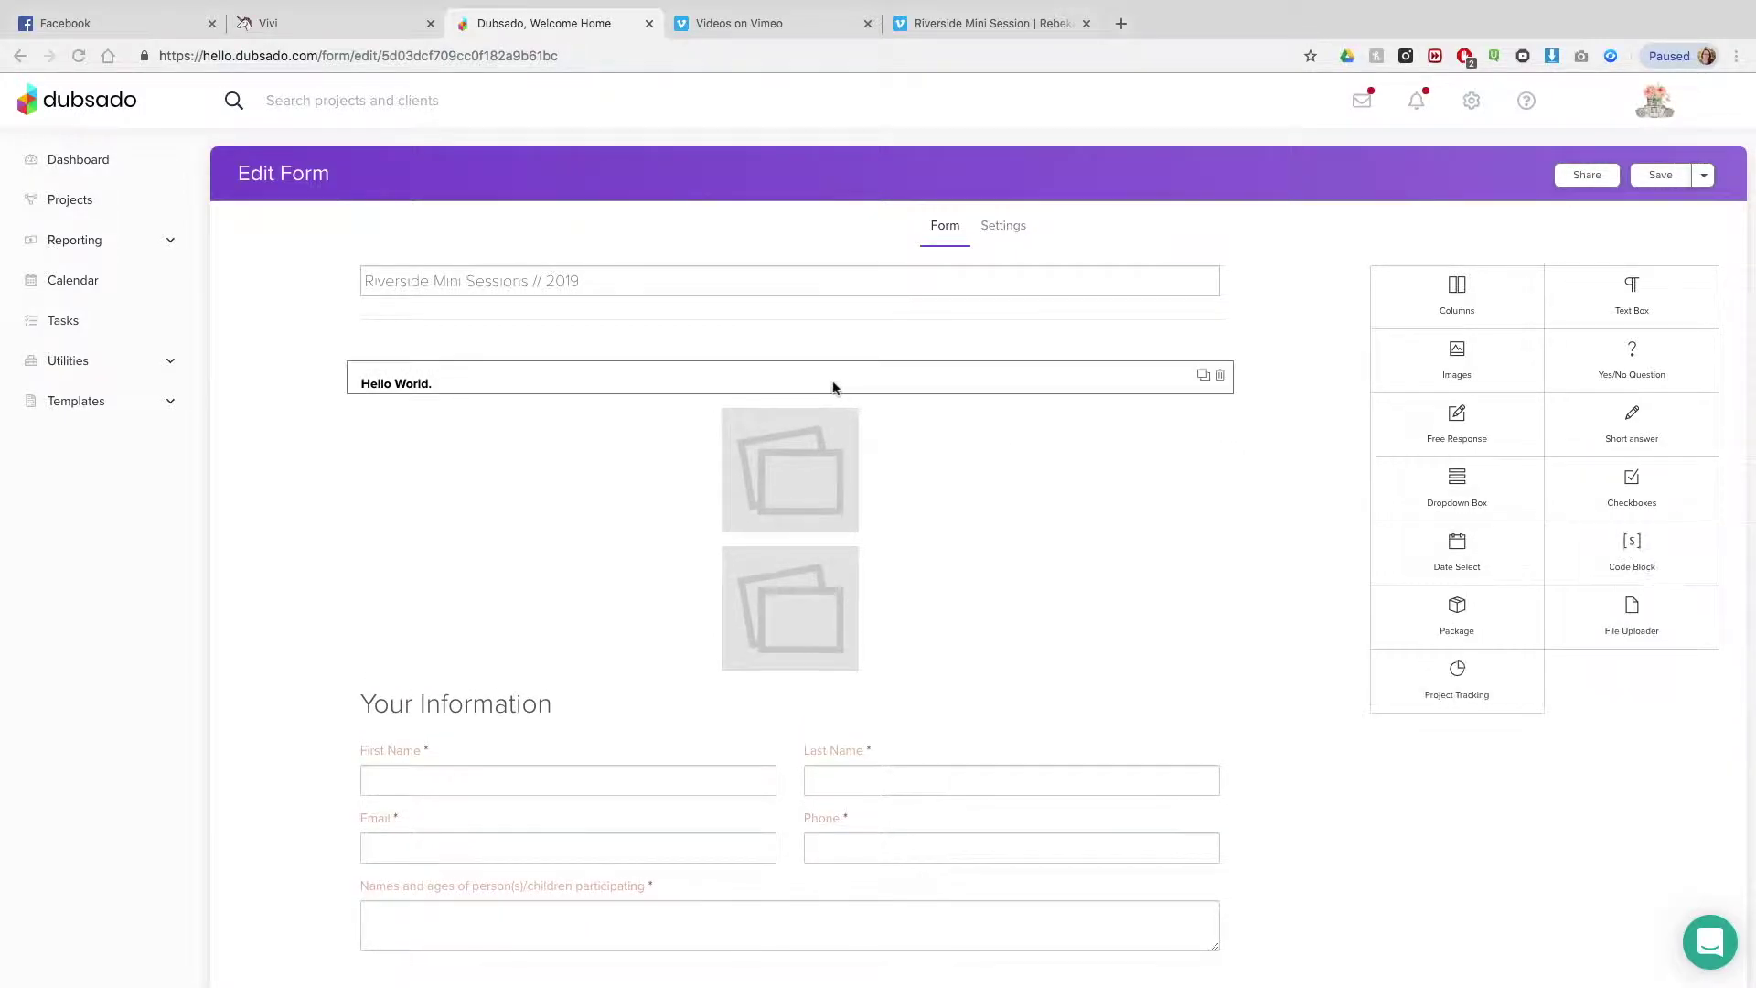
Step: Replace the code block's sample HTML with the promo video's Vimeo embed code
click(827, 387)
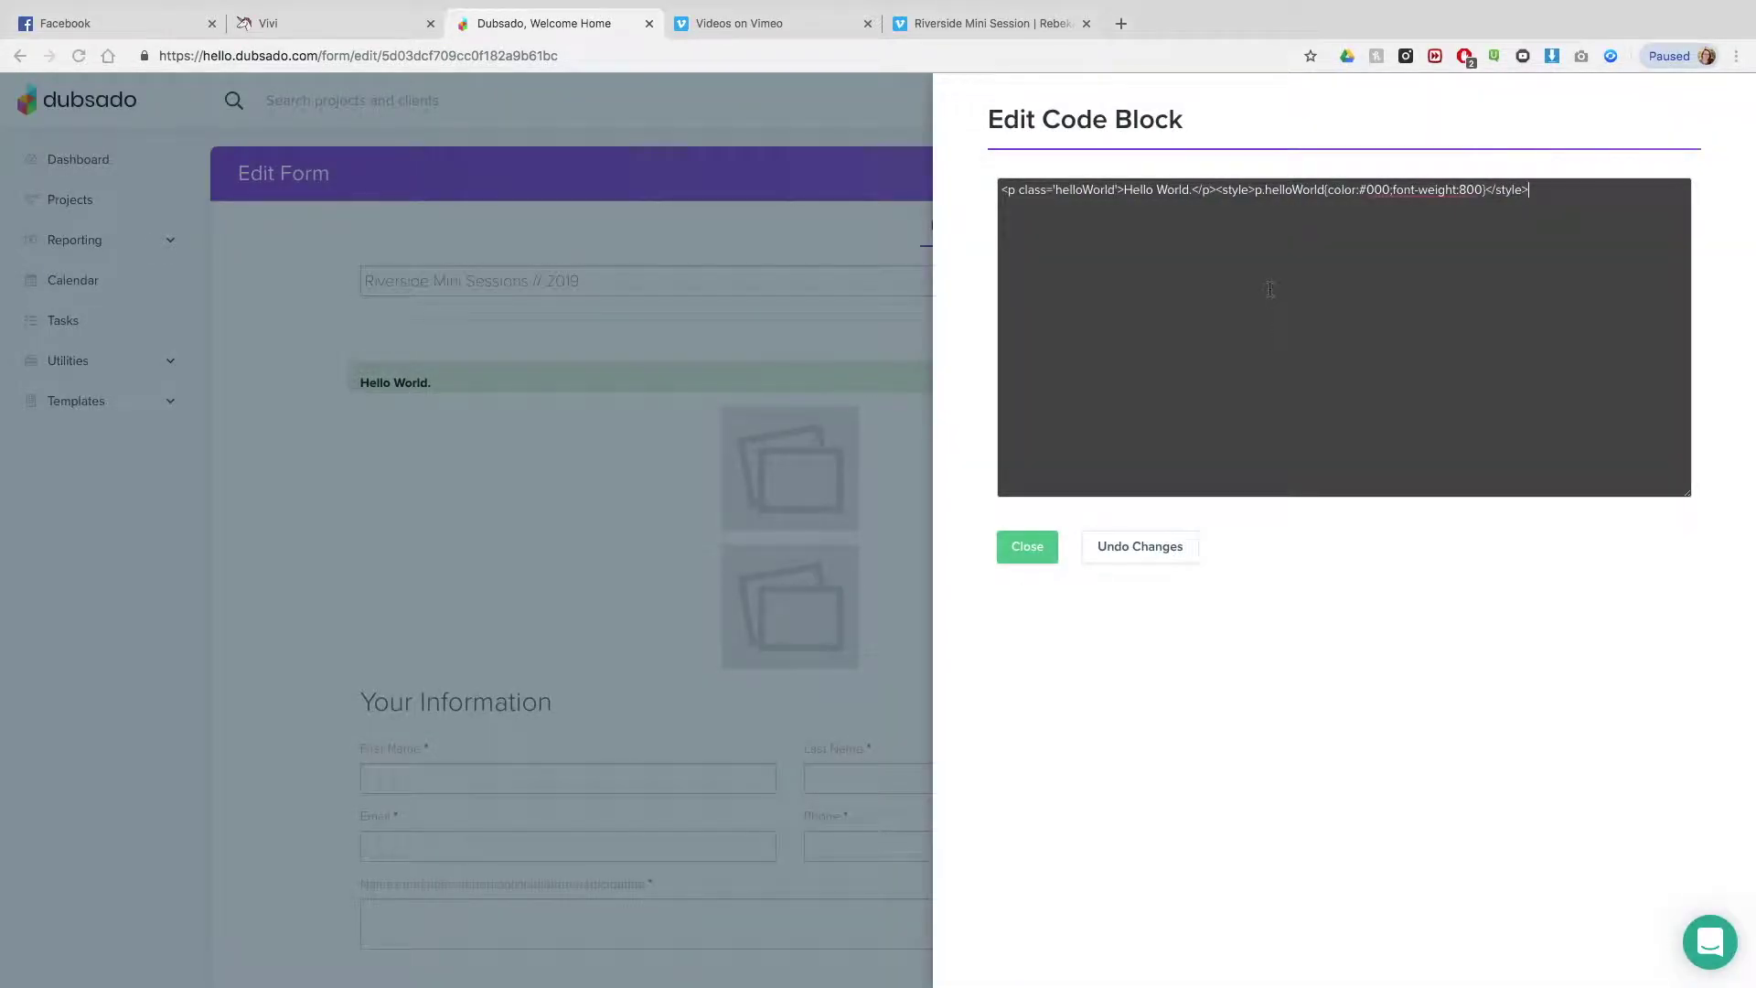
key(ctrl+a)
text(https://vimeo.com/342338108)
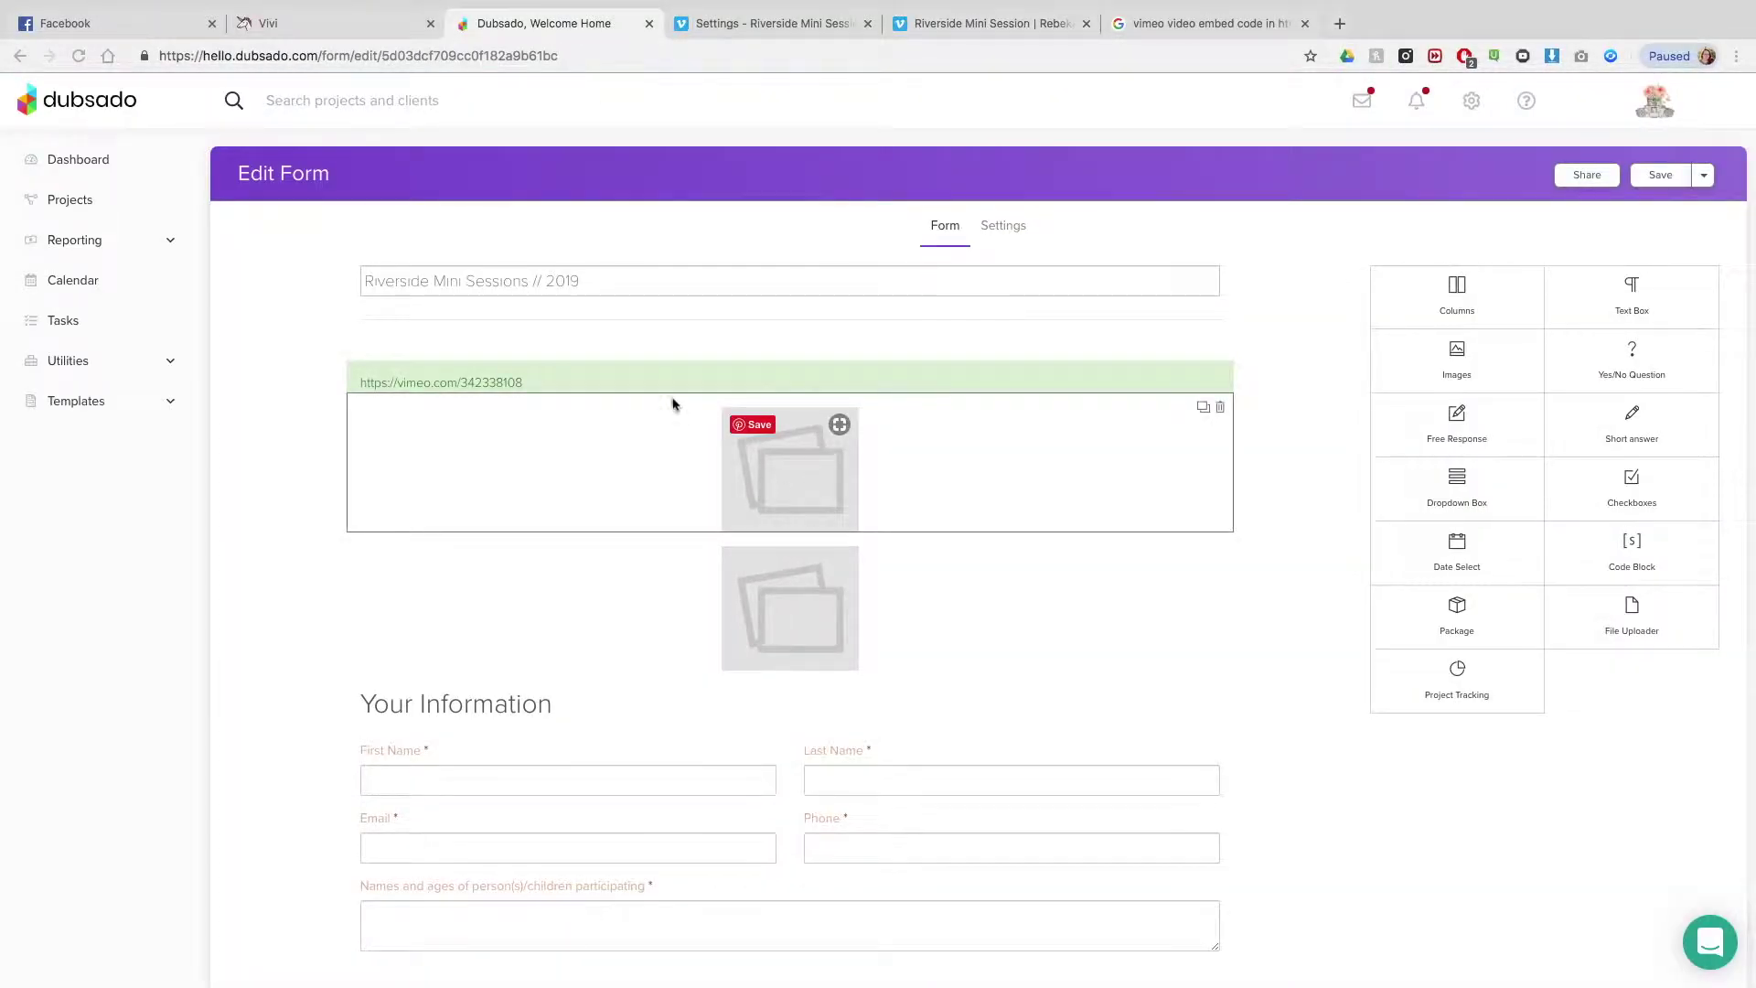
click(722, 364)
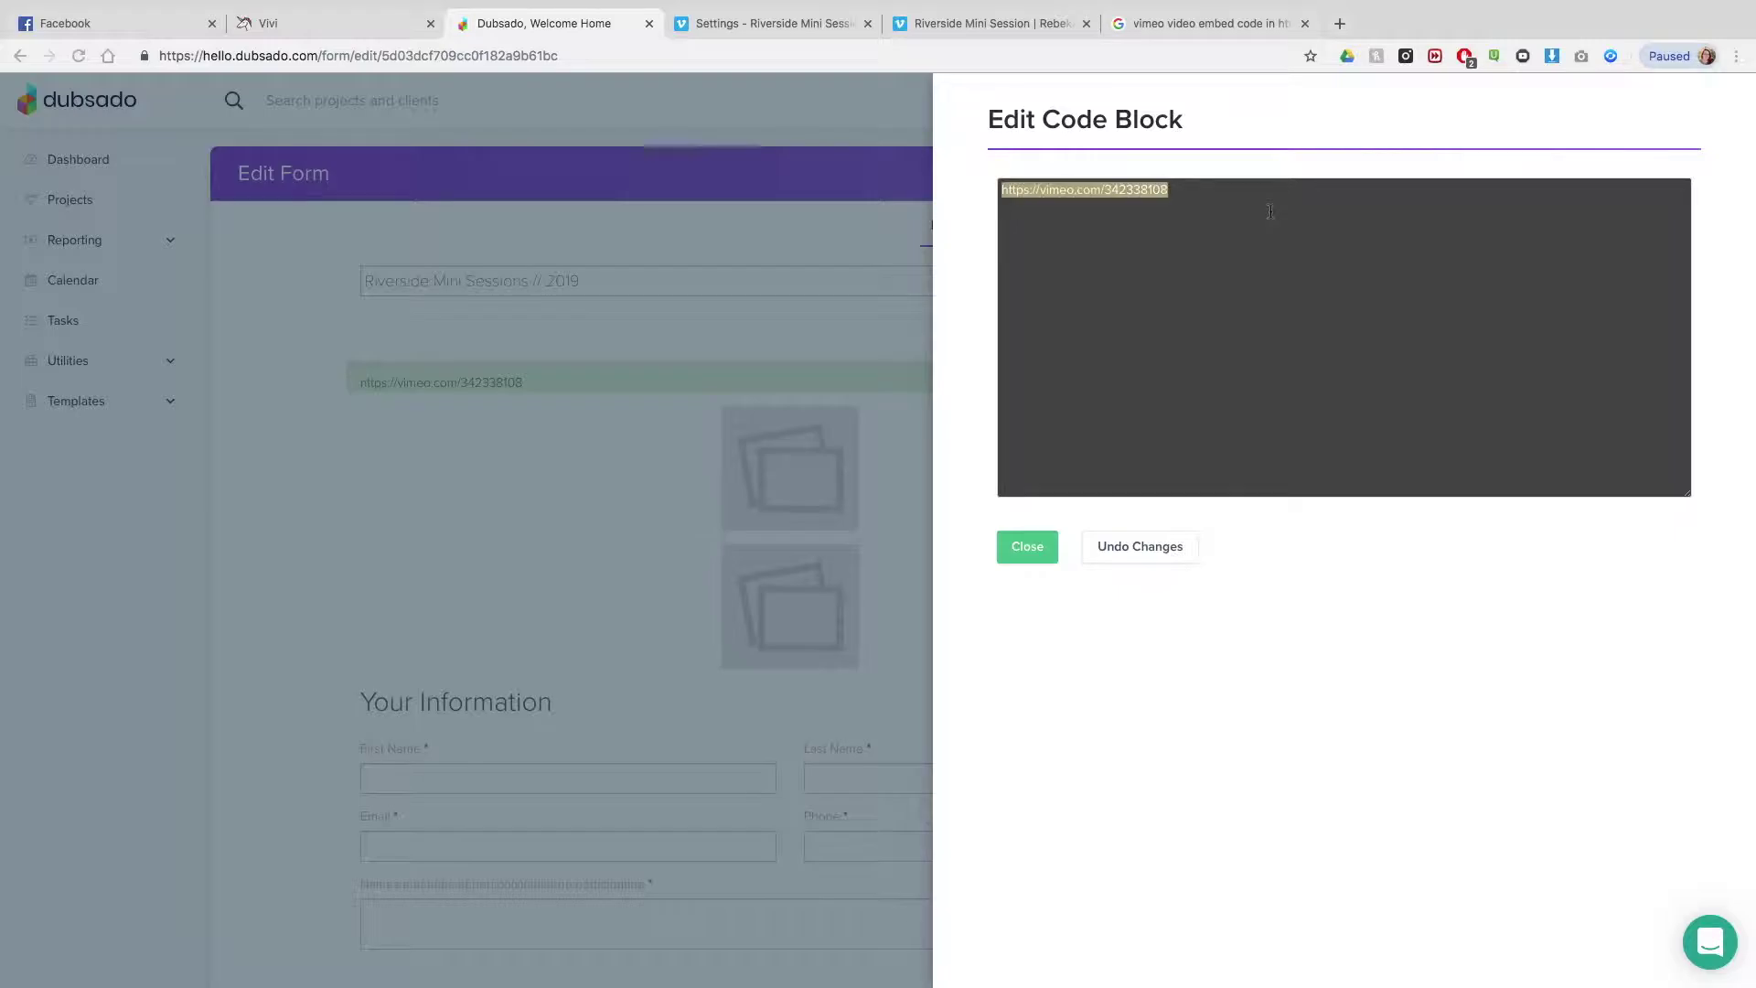
key(ctrl+v)
click(1027, 546)
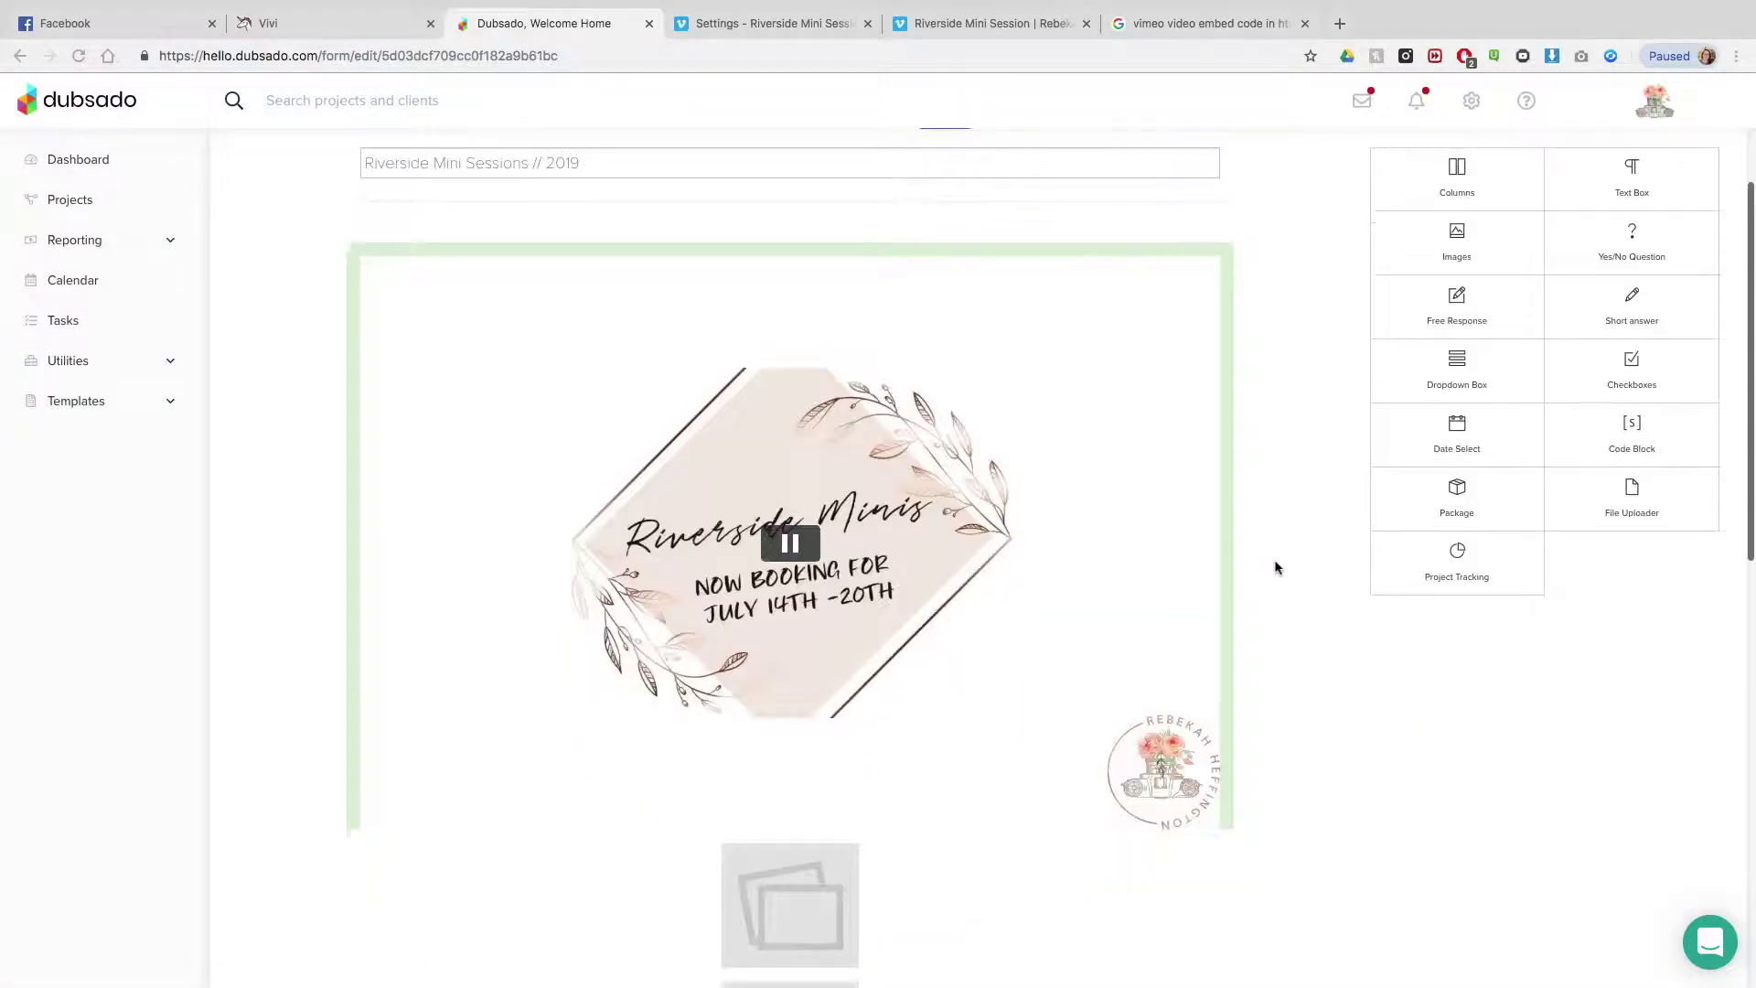
Step: Move an image placeholder above the video and fill it with the floral camera logo at a width of 20 percent
drag(835, 912, 821, 286)
scroll(1555, 412, down, 1)
click(1645, 371)
click(1376, 101)
text(20)
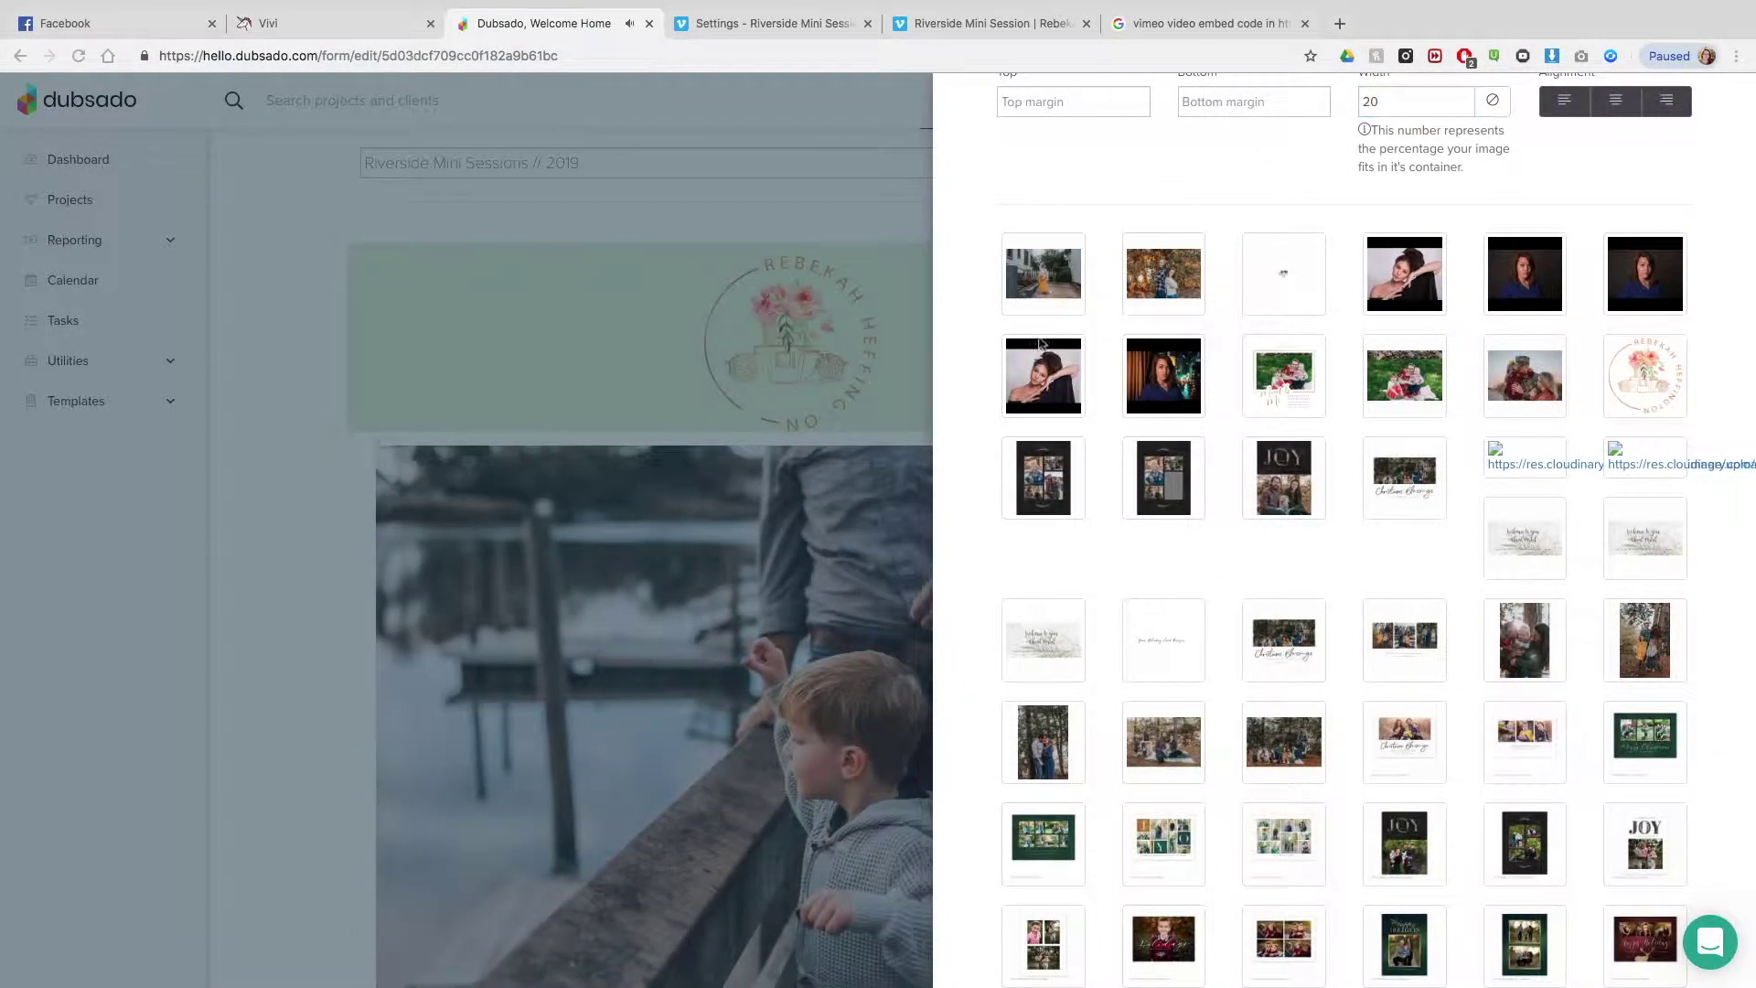
scroll(1051, 549, down, 8)
scroll(1051, 684, down, 2)
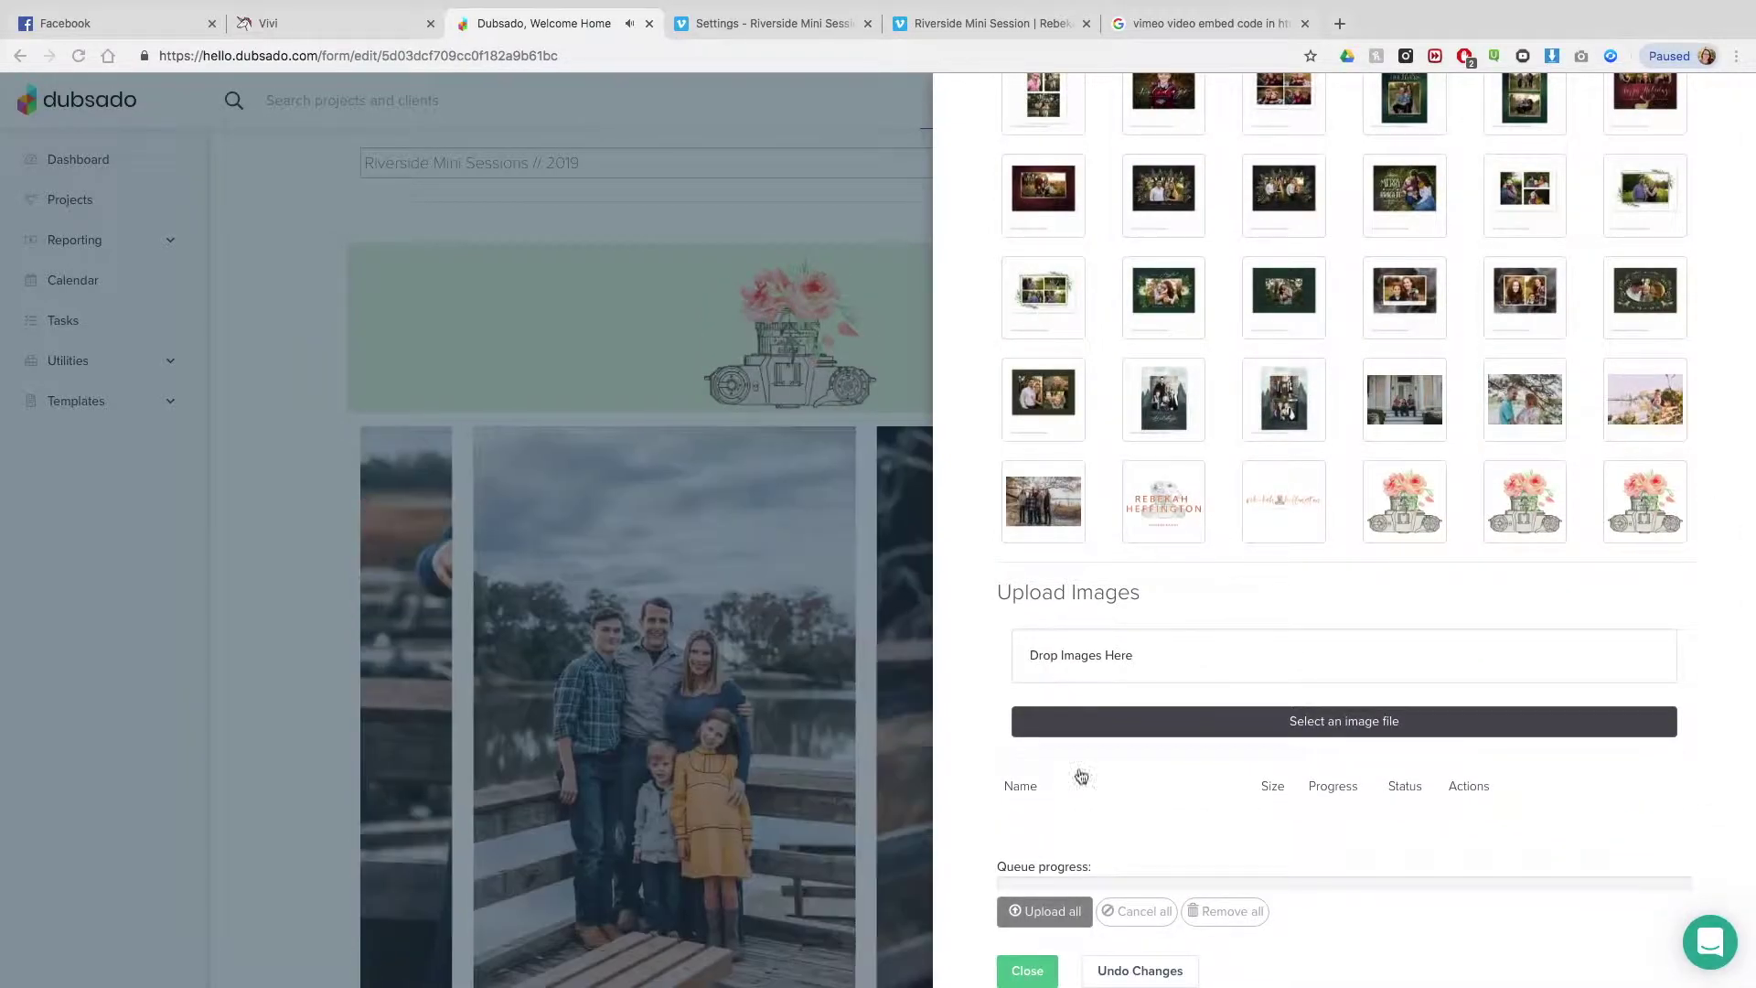
click(1022, 964)
Step: Move the spacer code block from below the Your Information fields to between the logo and the video, and check its code
scroll(1278, 655, down, 7)
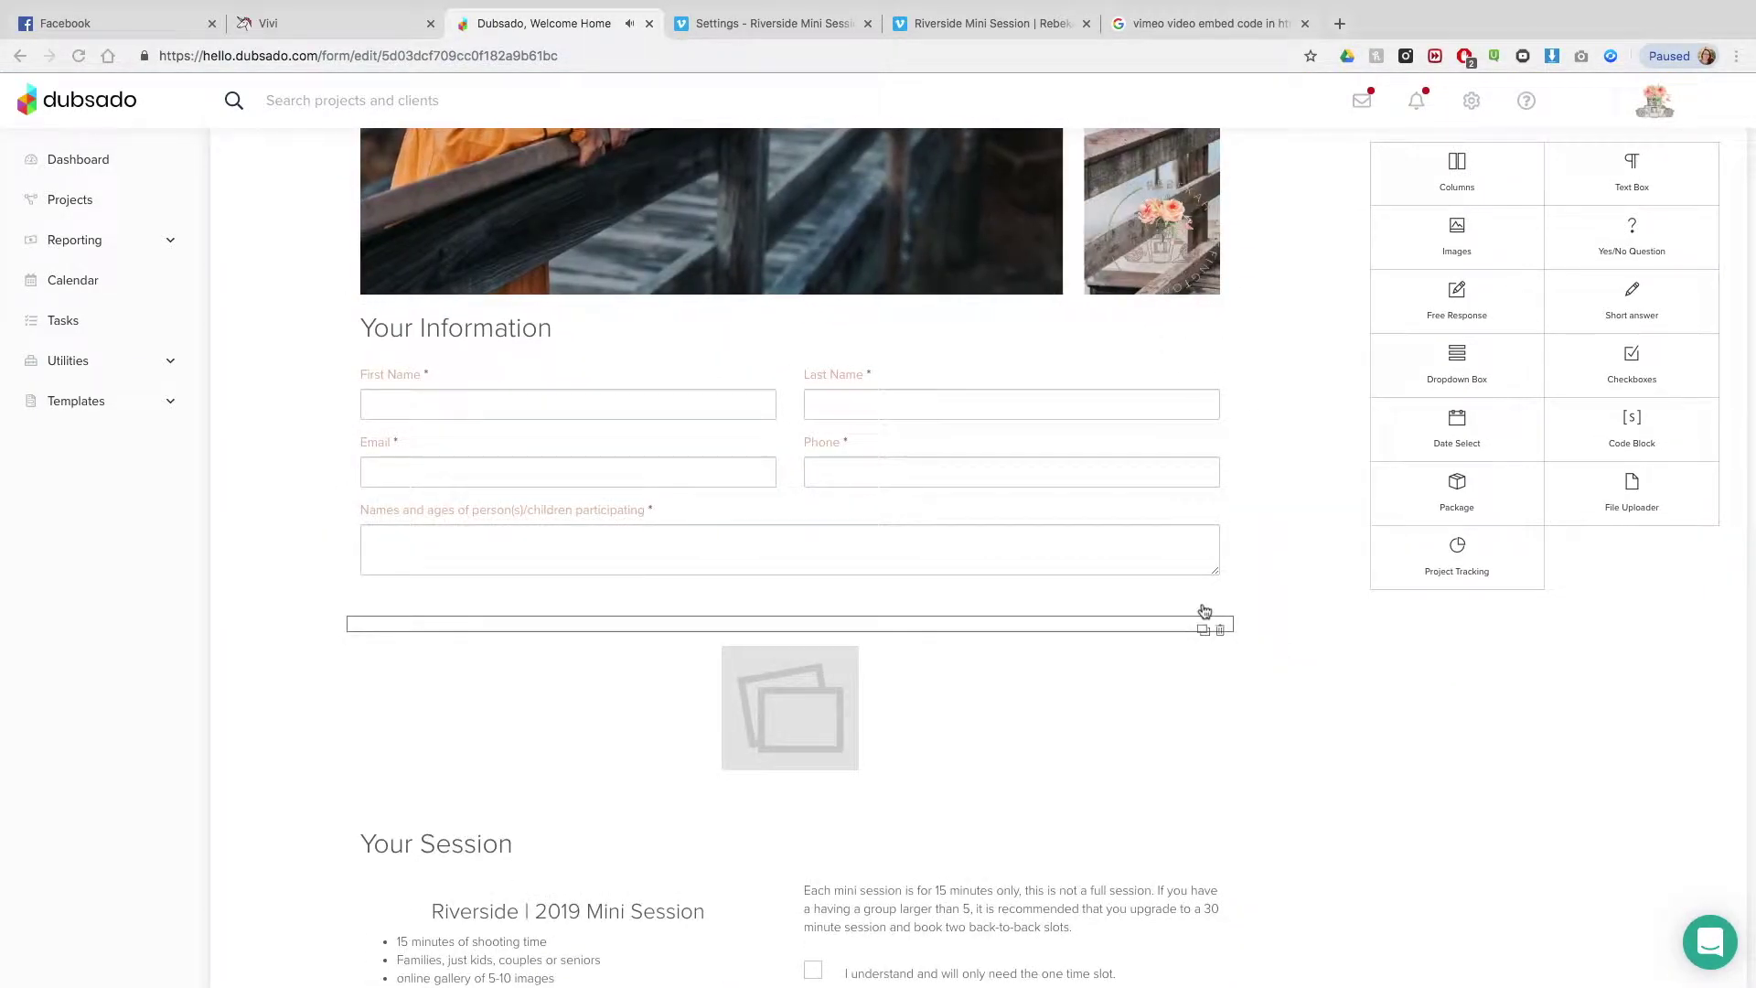
drag(1207, 617, 1052, 334)
scroll(964, 412, up, 5)
drag(1080, 837, 1038, 240)
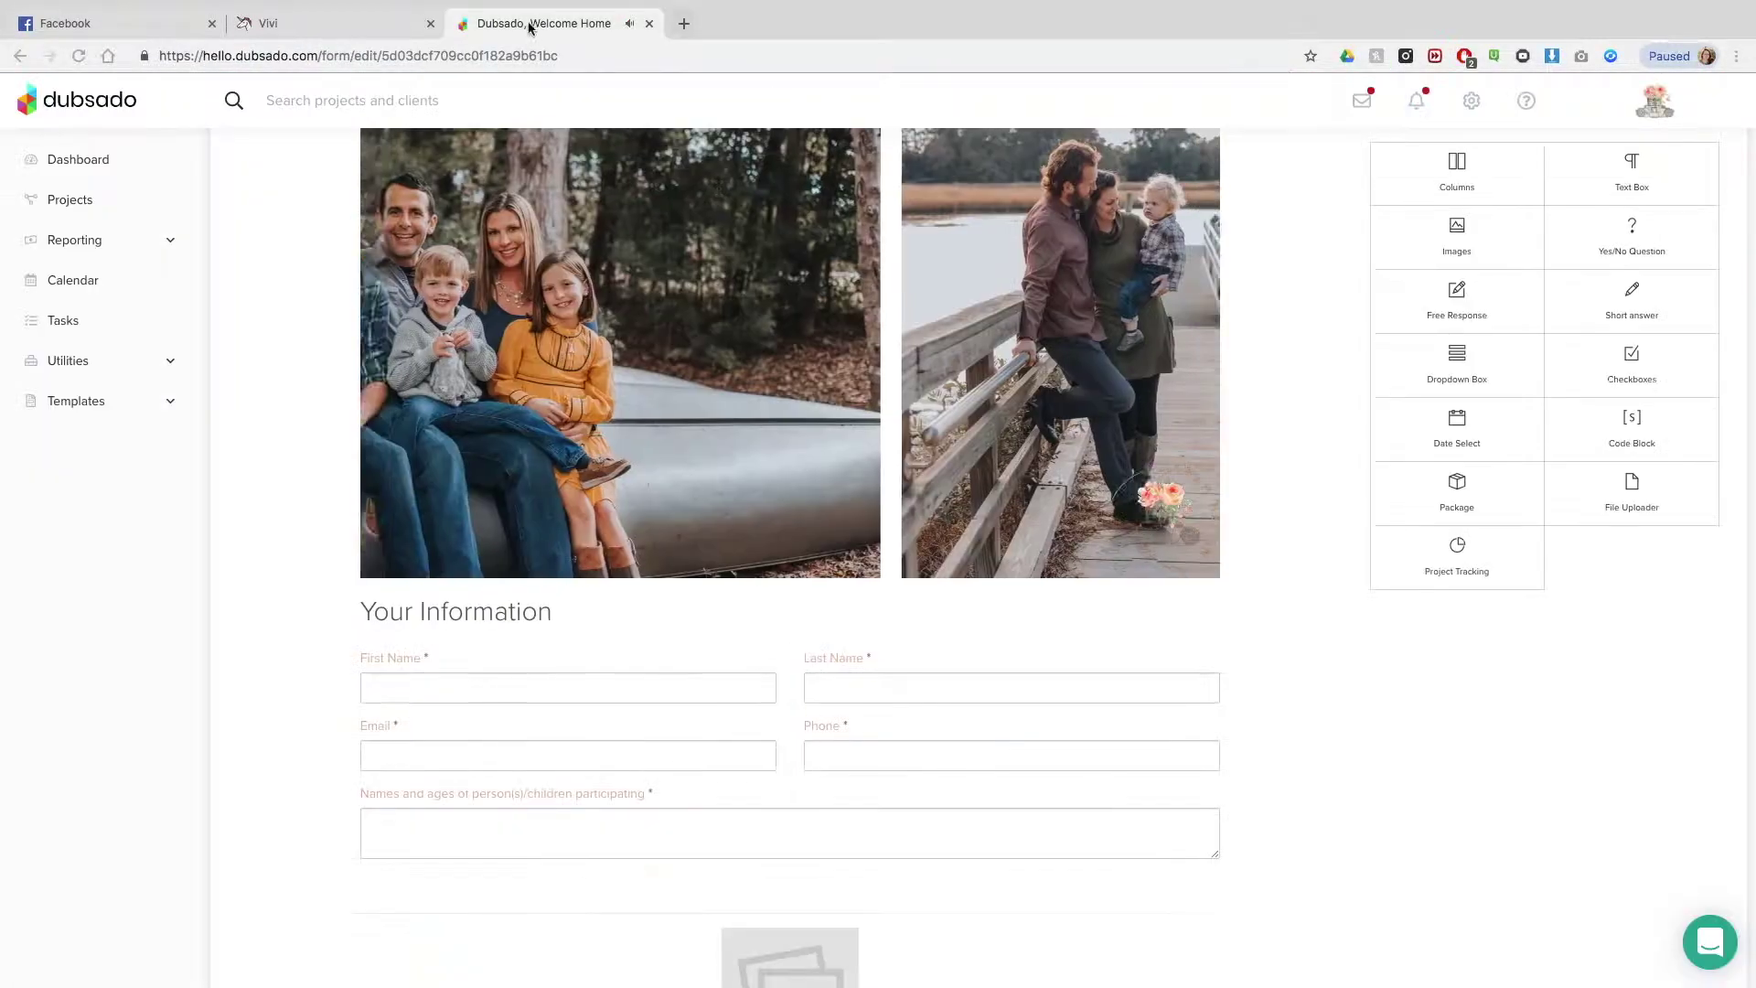
click(1059, 564)
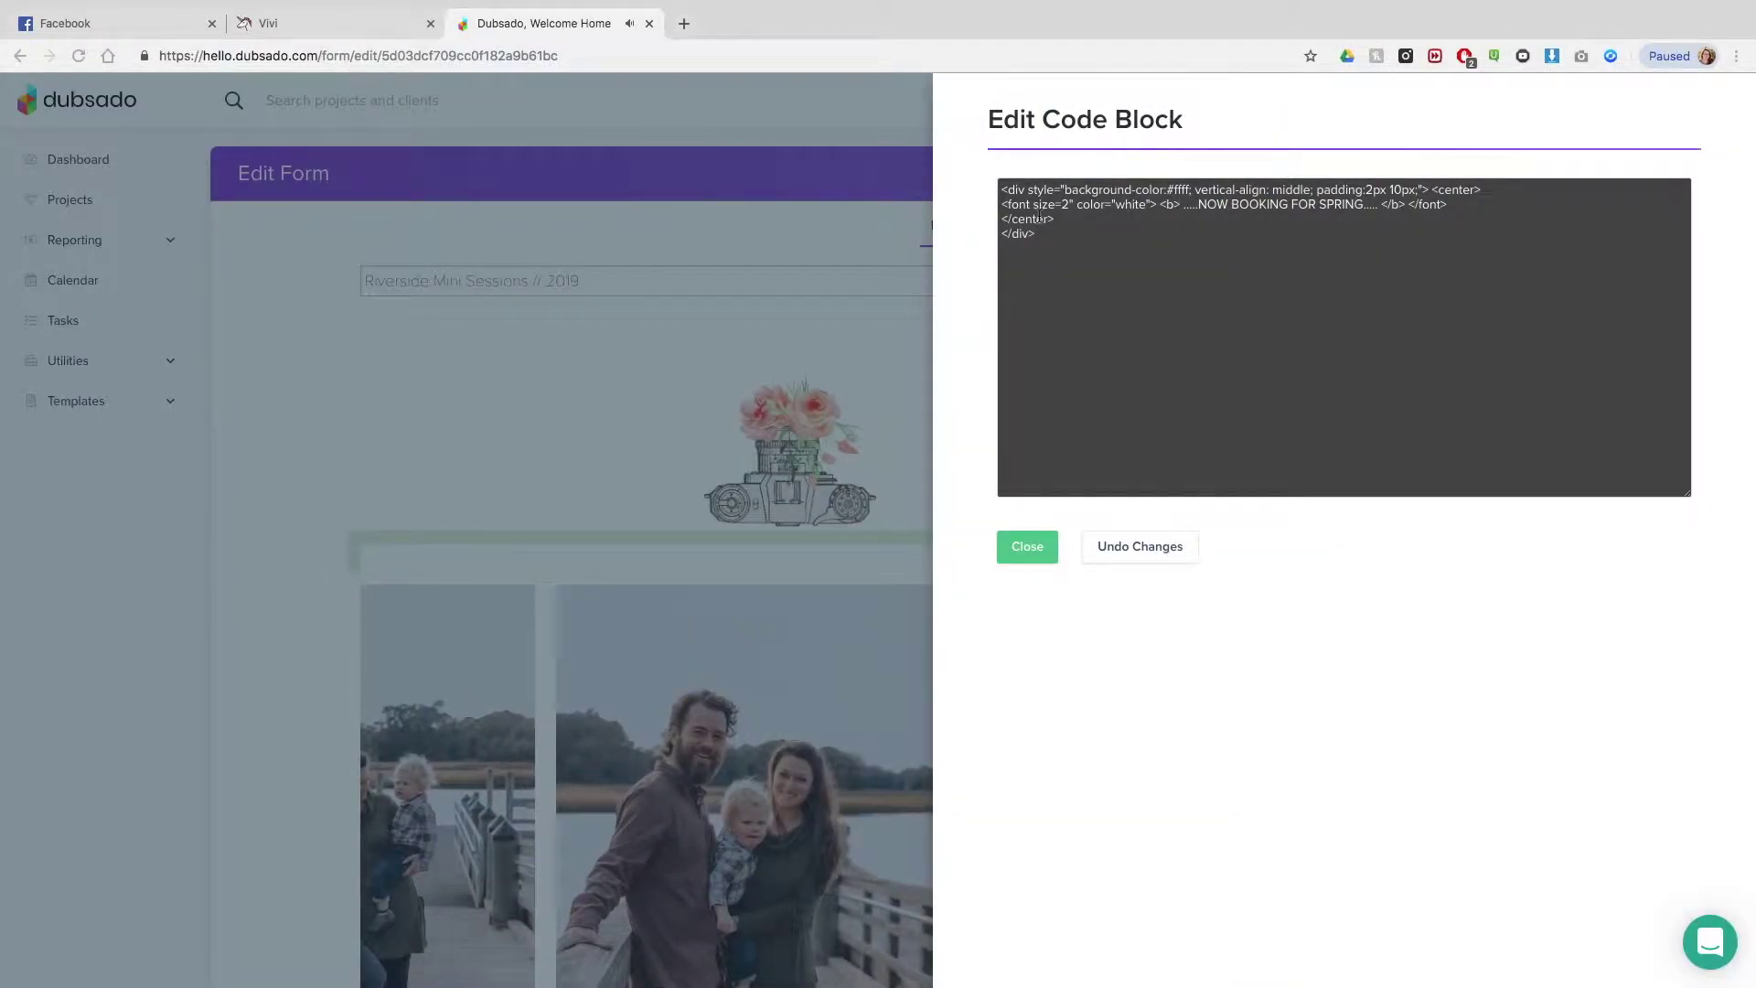
click(1027, 546)
Step: Upload riversidevivigraphicintro.jpg from the Desktop and use it in the image block above Your Session
scroll(1298, 579, down, 10)
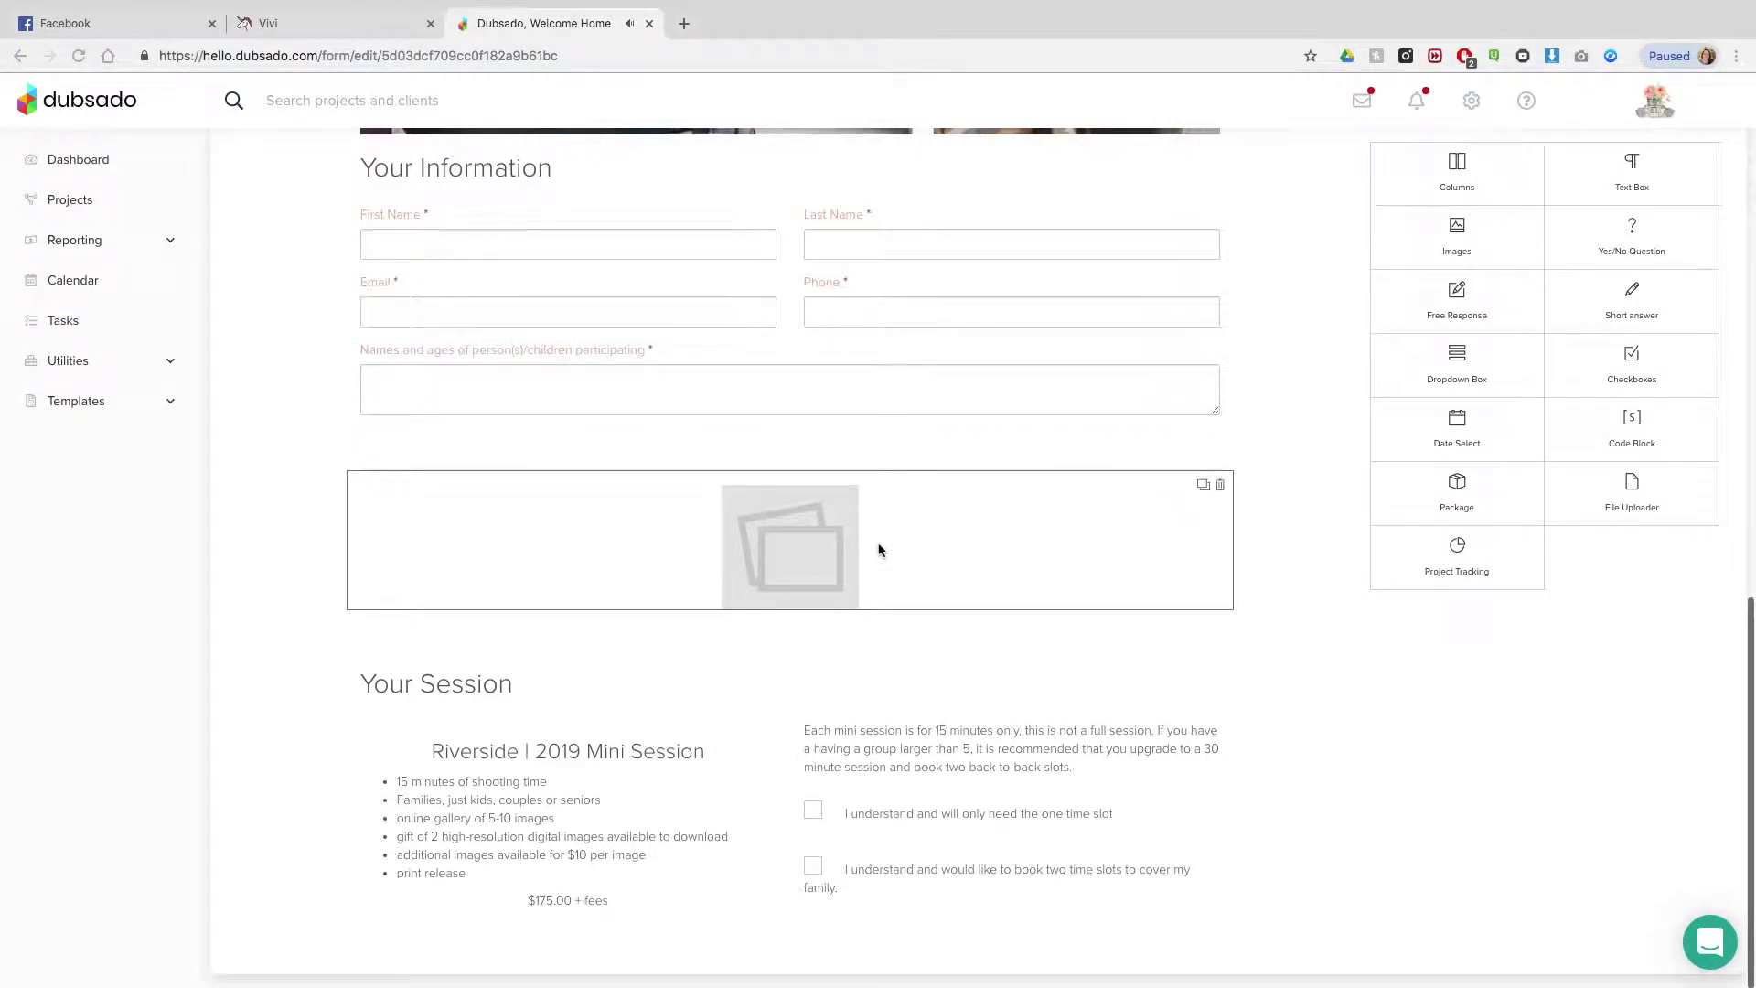
click(878, 549)
click(1157, 674)
scroll(1143, 679, down, 5)
scroll(1143, 679, down, 5)
click(1341, 720)
click(485, 136)
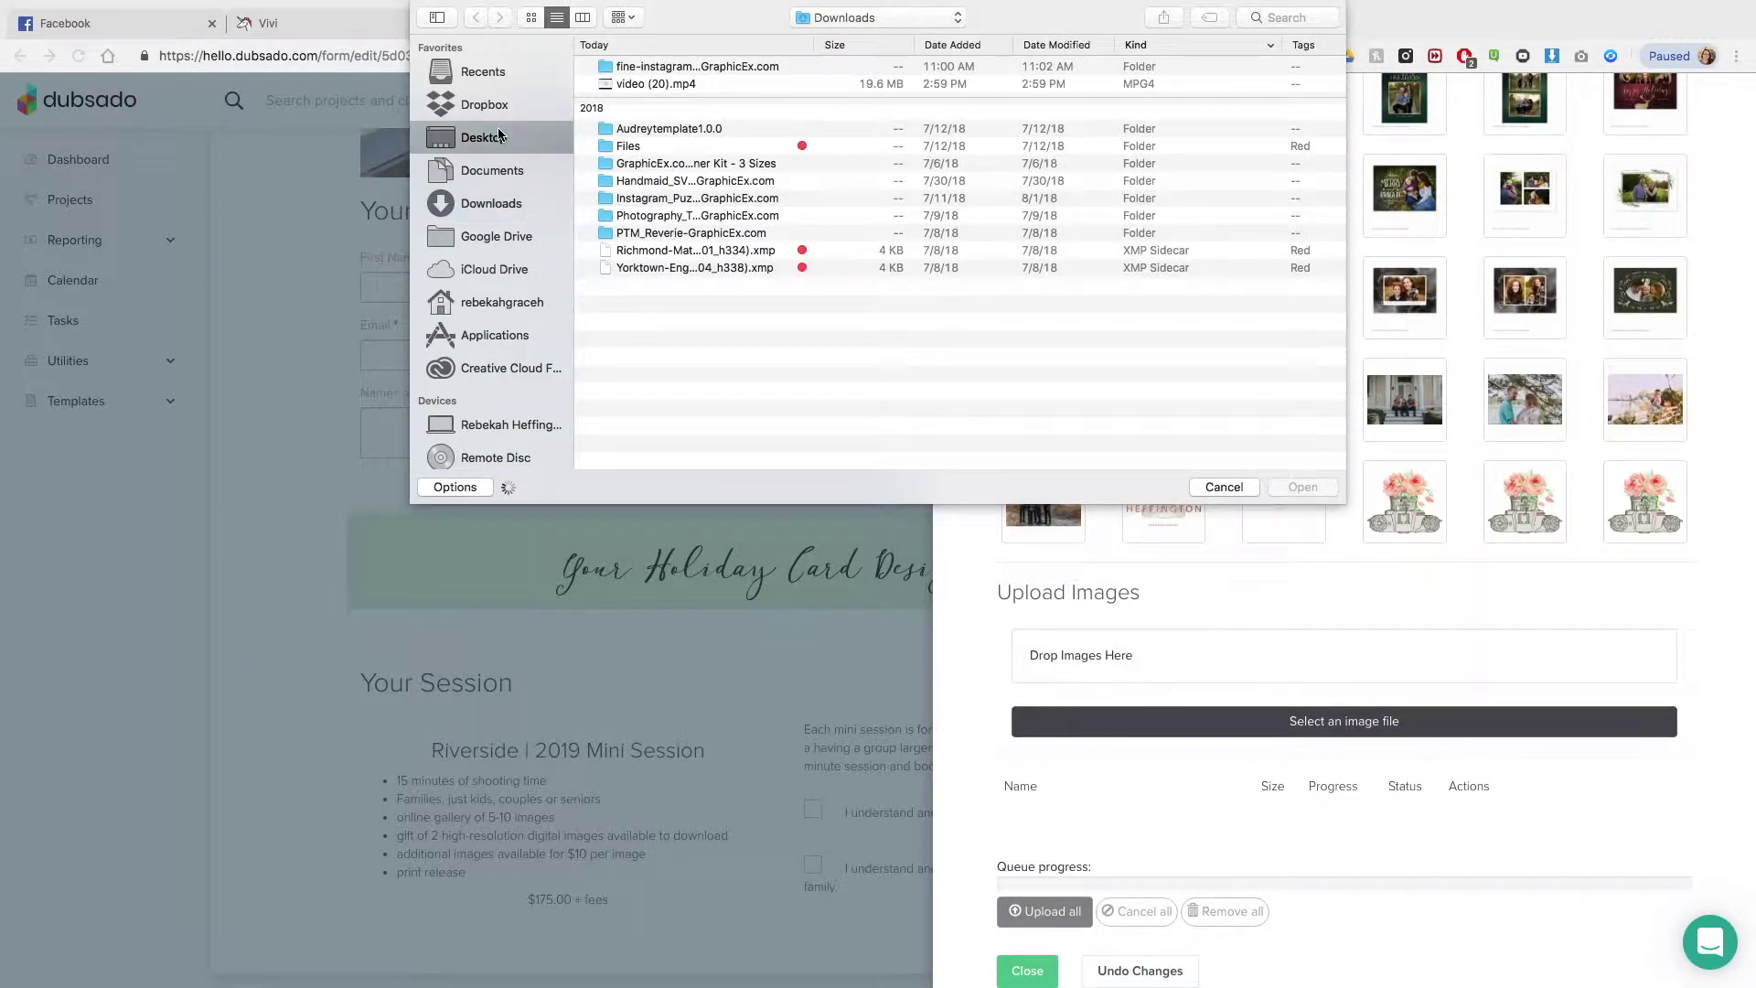
double_click(737, 189)
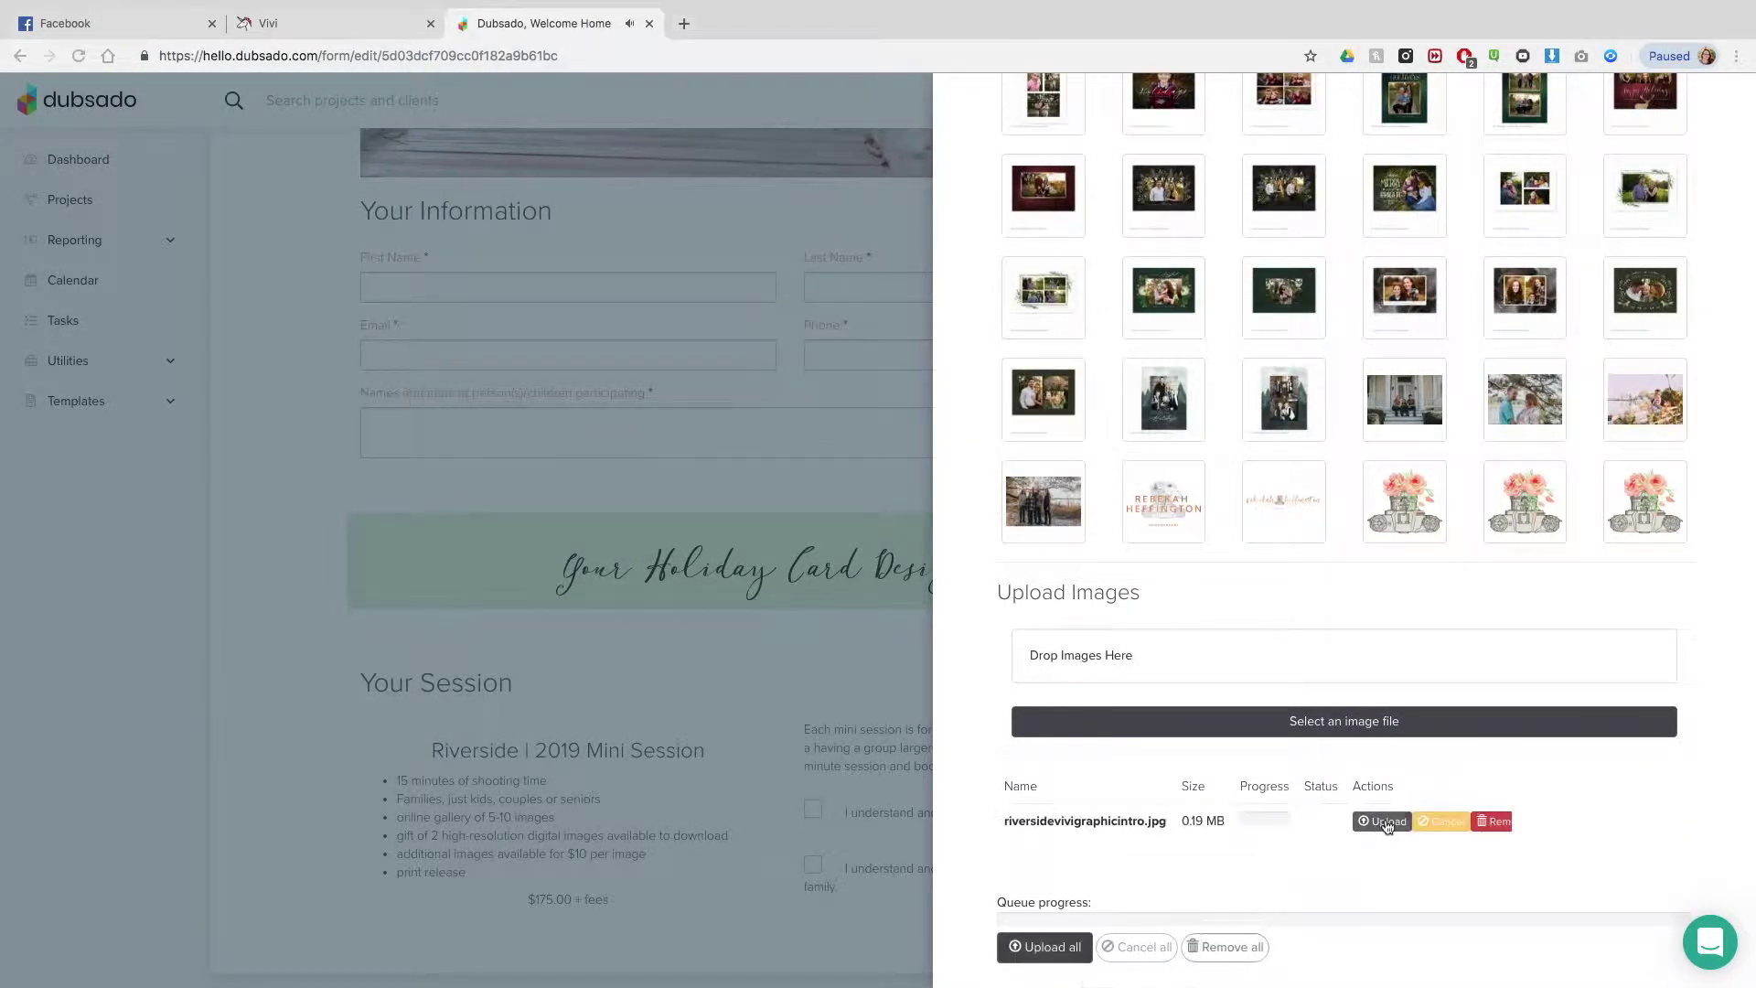
click(1386, 823)
click(1053, 633)
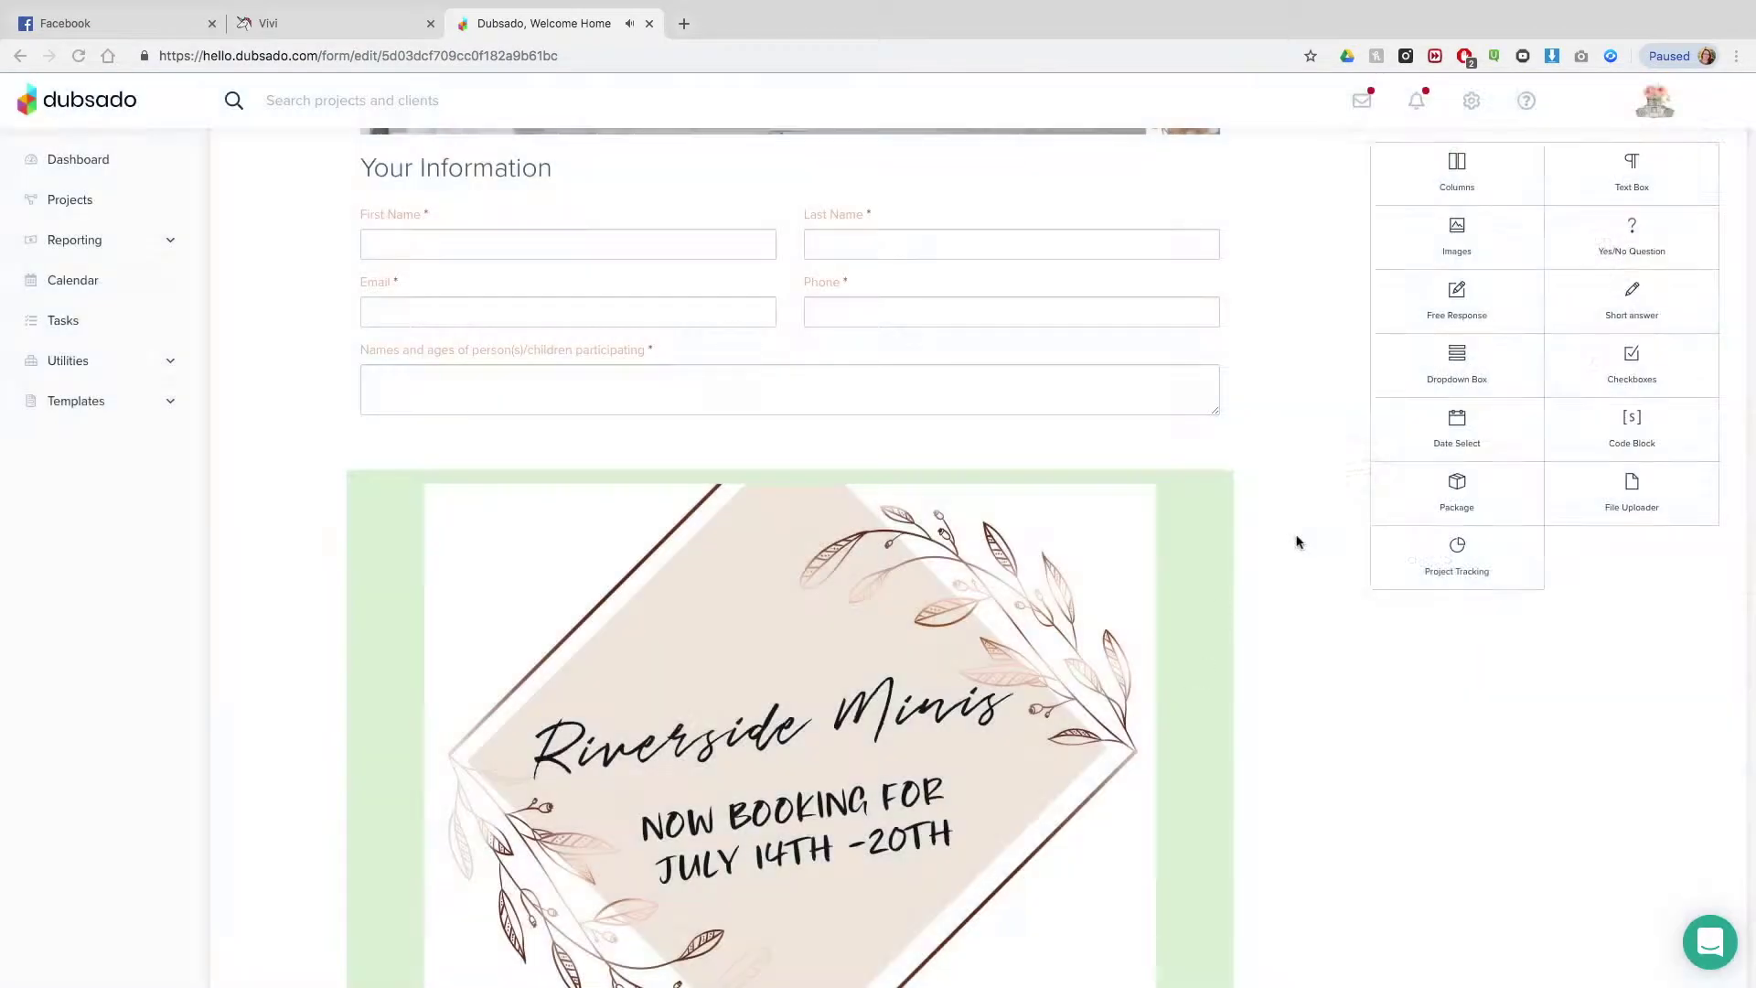
Step: Review the form layout, save the proposal, and preview it down to the Your Information section
scroll(1296, 541, down, 5)
scroll(1296, 541, up, 8)
scroll(1296, 541, down, 8)
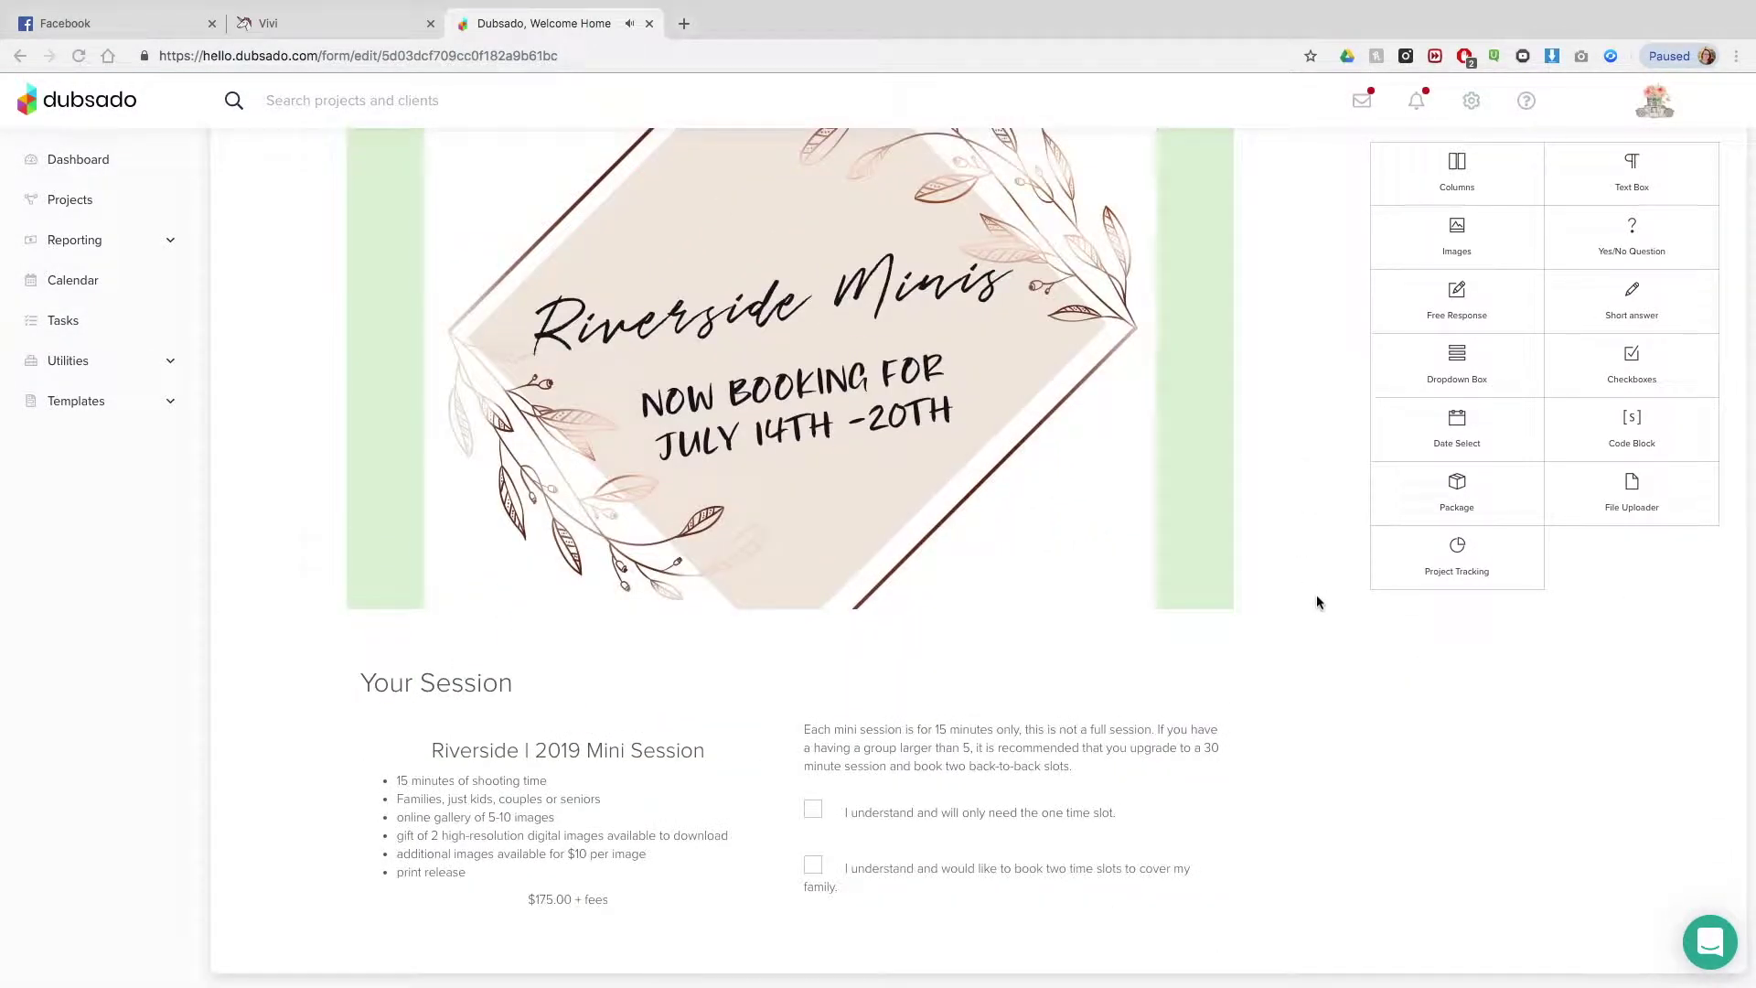
scroll(1315, 602, up, 10)
click(1661, 175)
click(1703, 175)
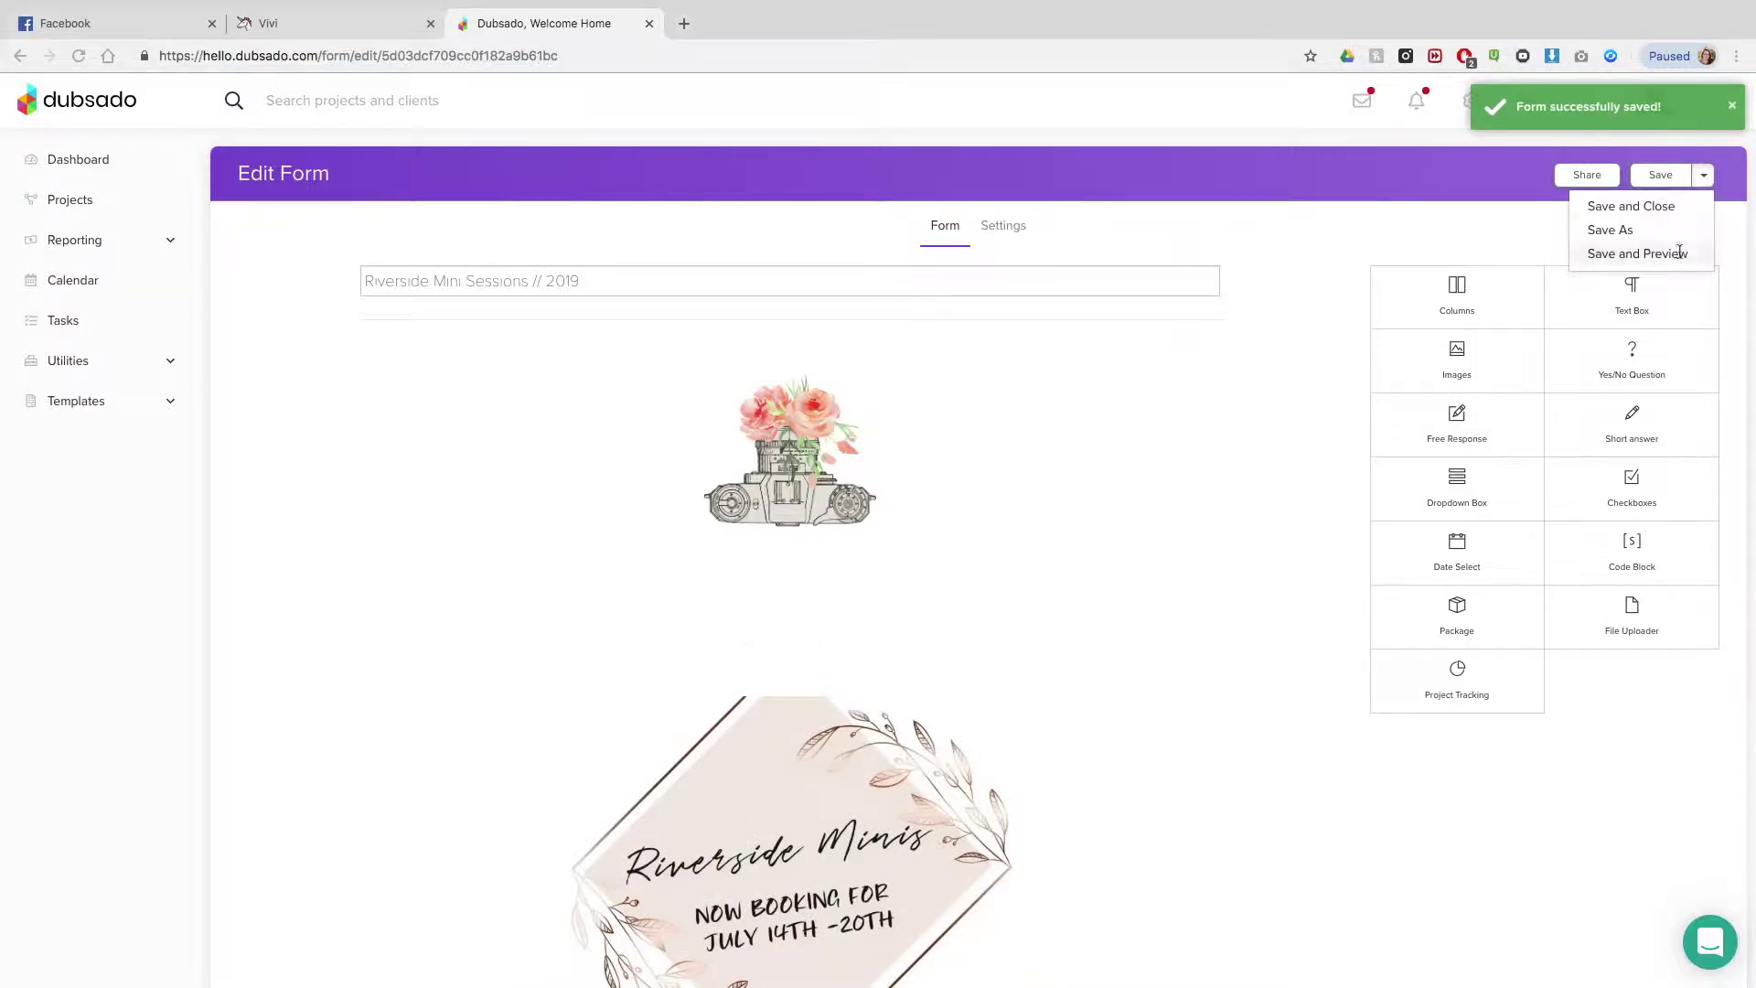
click(1679, 252)
click(918, 644)
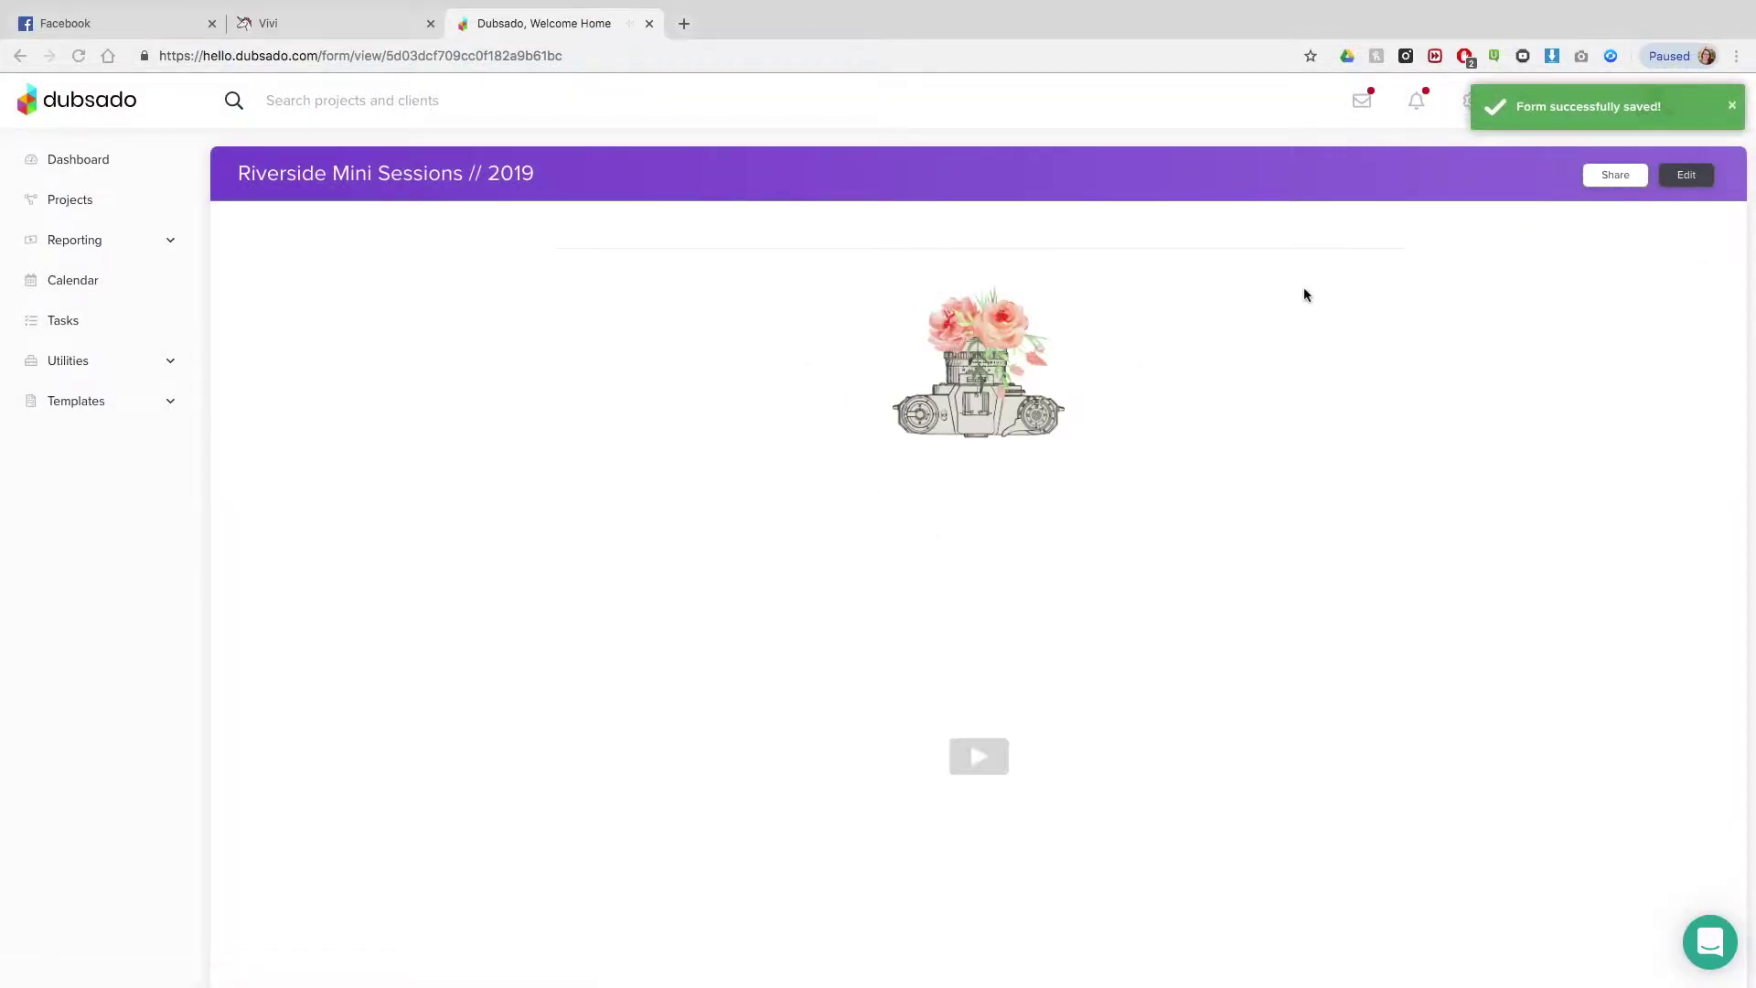
scroll(1305, 293, down, 3)
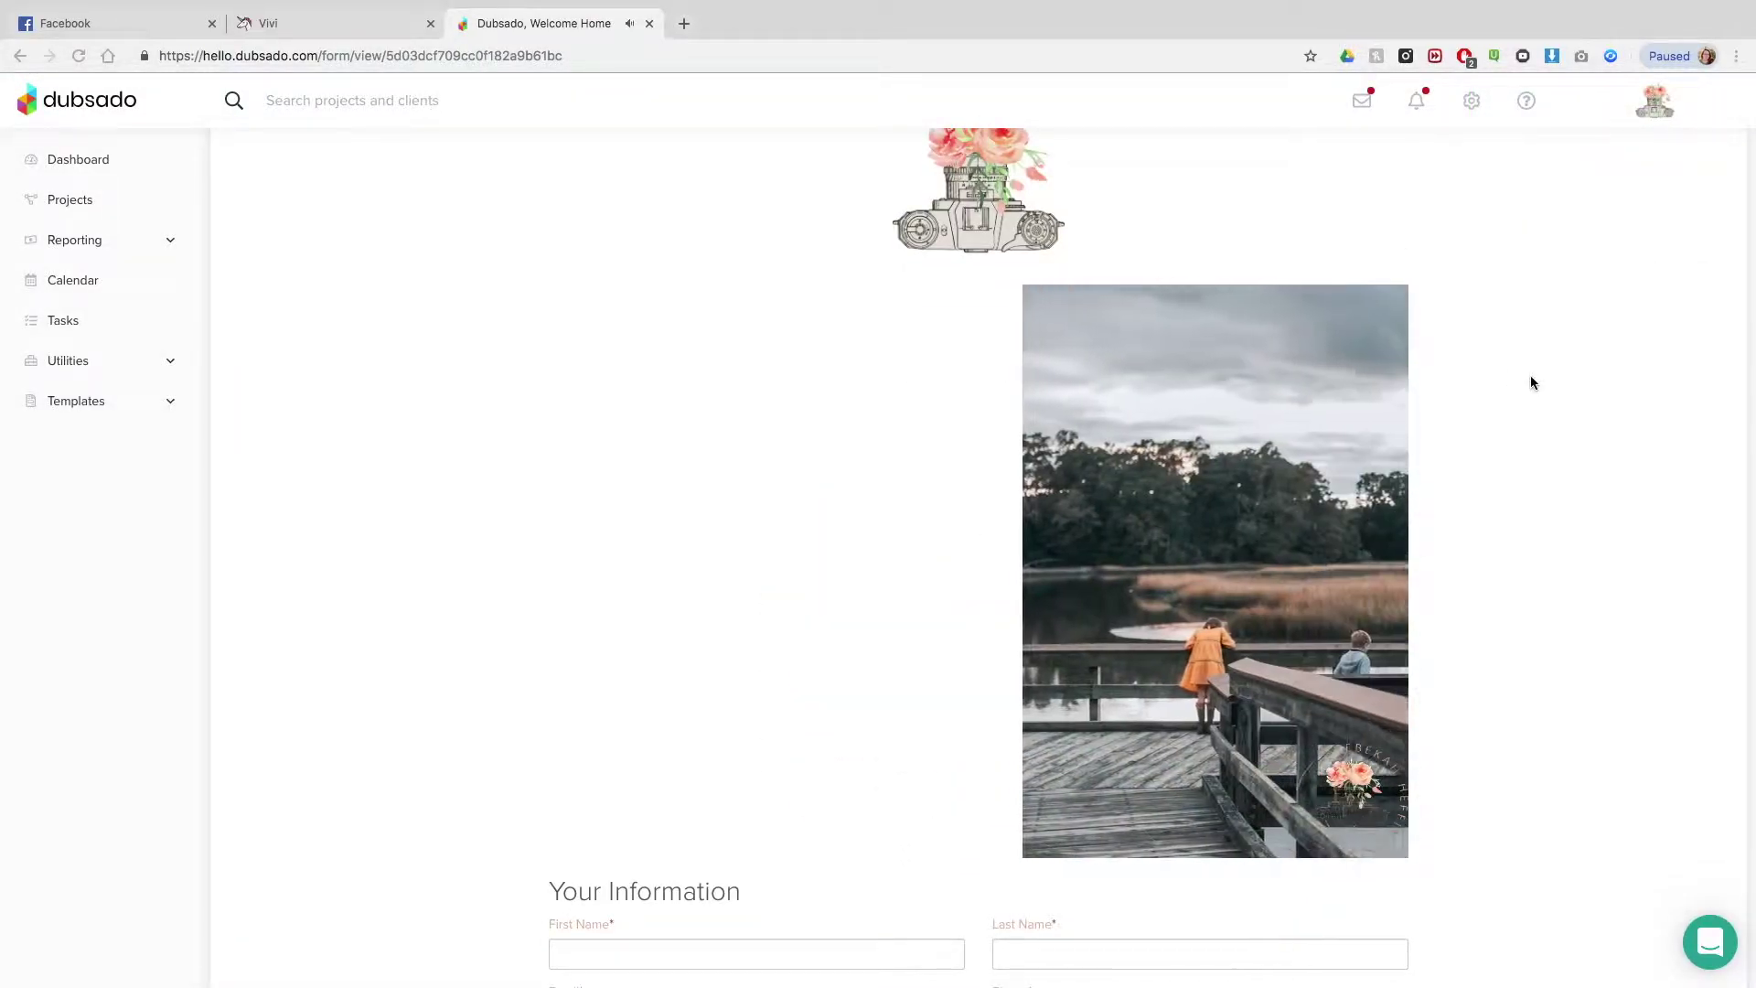